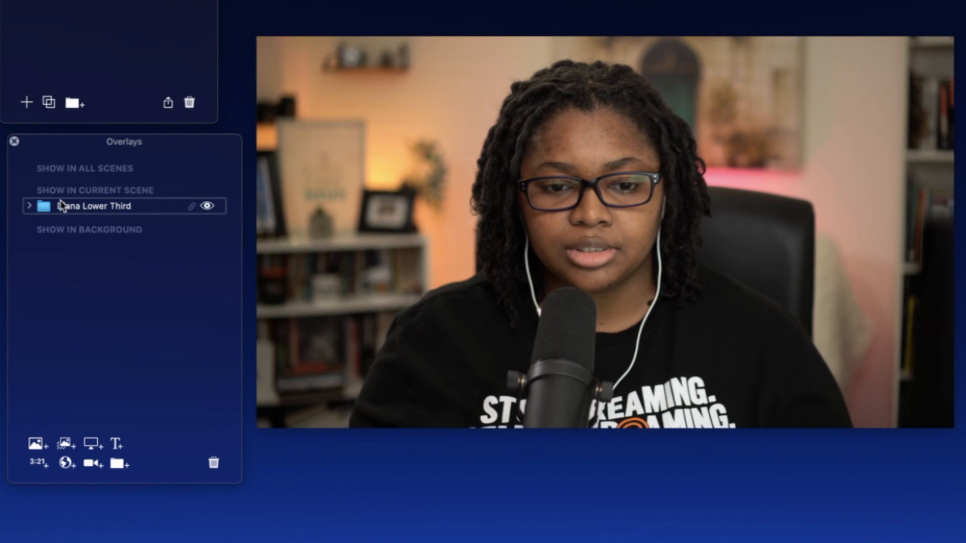
# - Expand the lower third folder and start a text overlay for the current scene reading "Back Image"
pyautogui.click(33, 205)
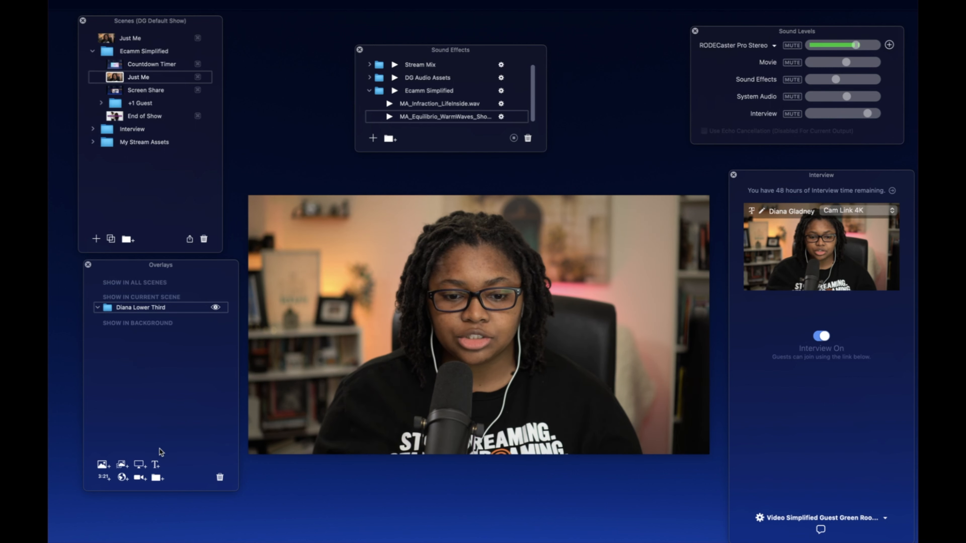
pyautogui.click(156, 467)
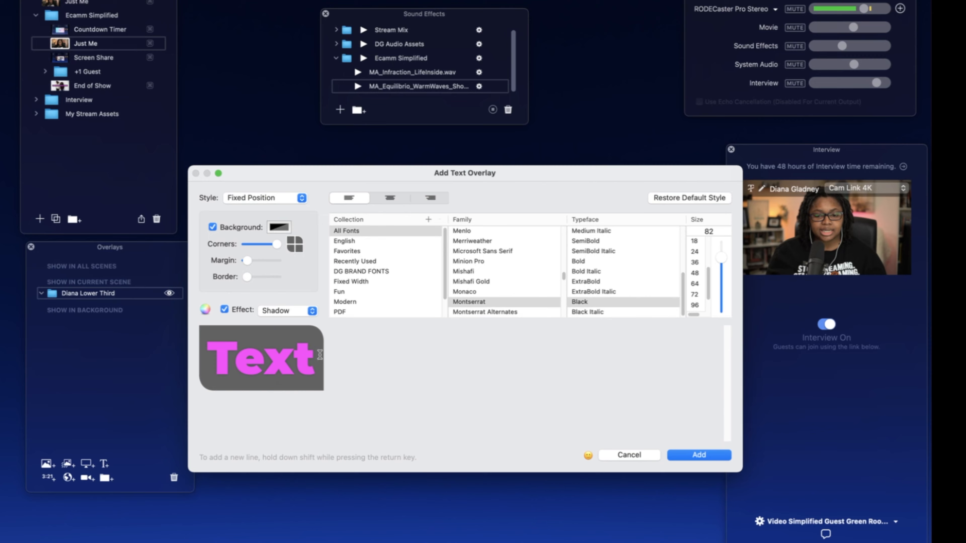
pyautogui.moveTo(361, 362); pyautogui.dragTo(237, 366)
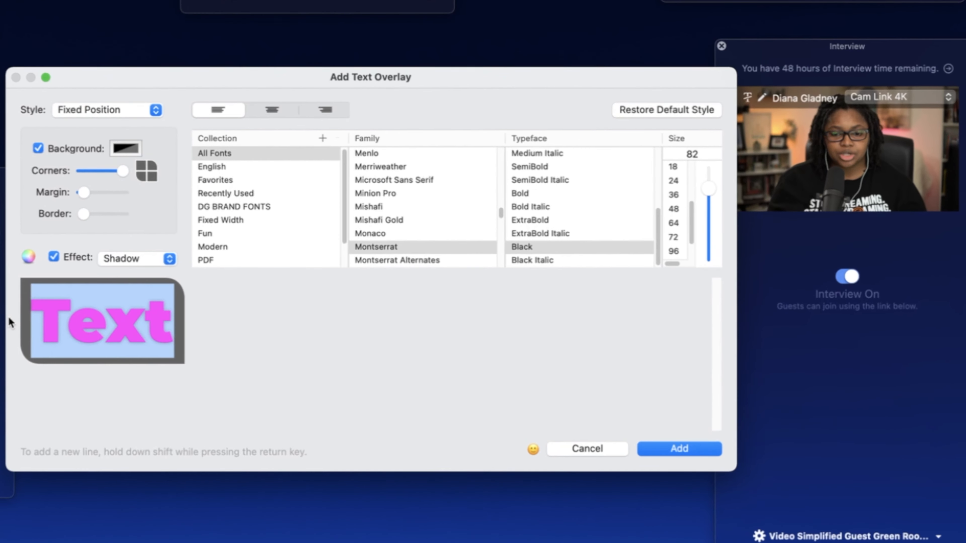
pyautogui.press('BackSpace')
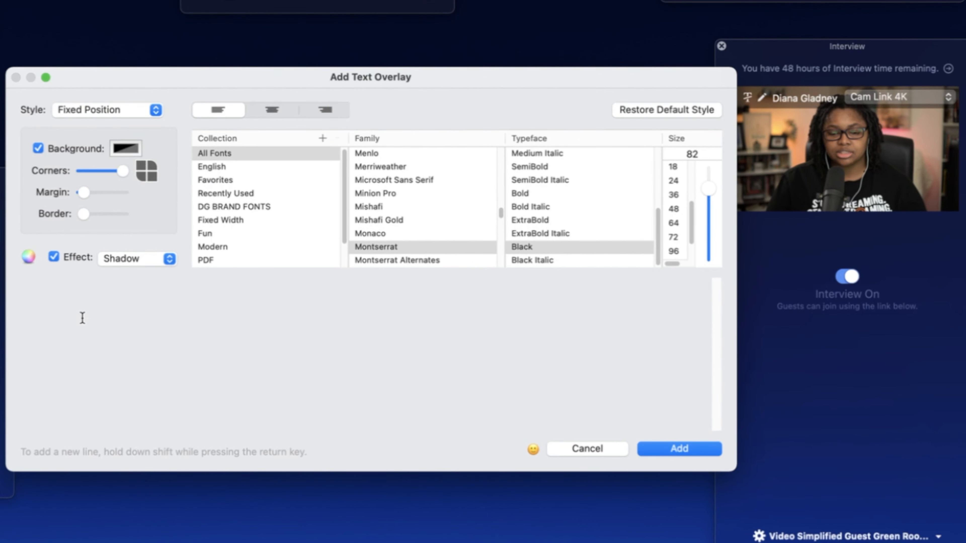
pyautogui.write('Back Image')
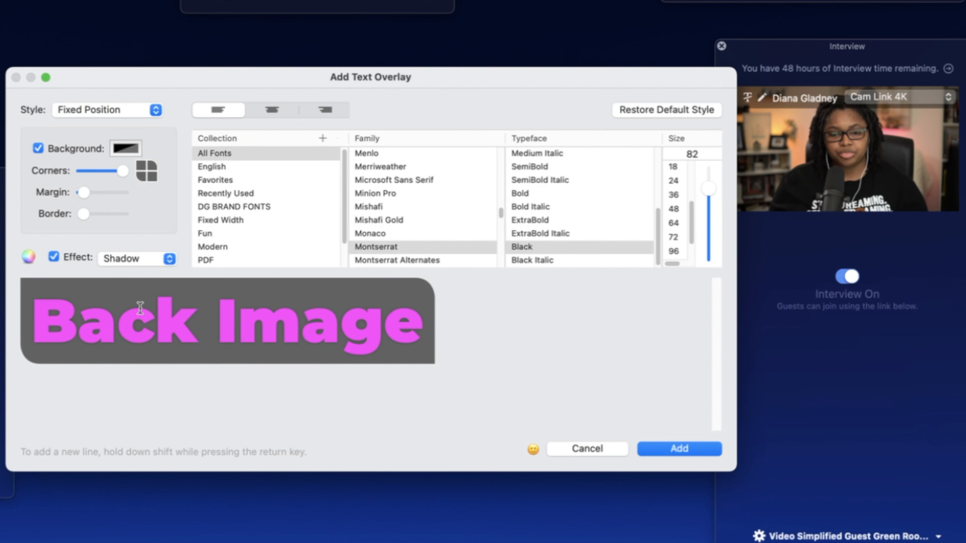
# - Set both the overlay's background and the "Back Image" text to the same magenta swatch so the text blends in
pyautogui.press('super+a')
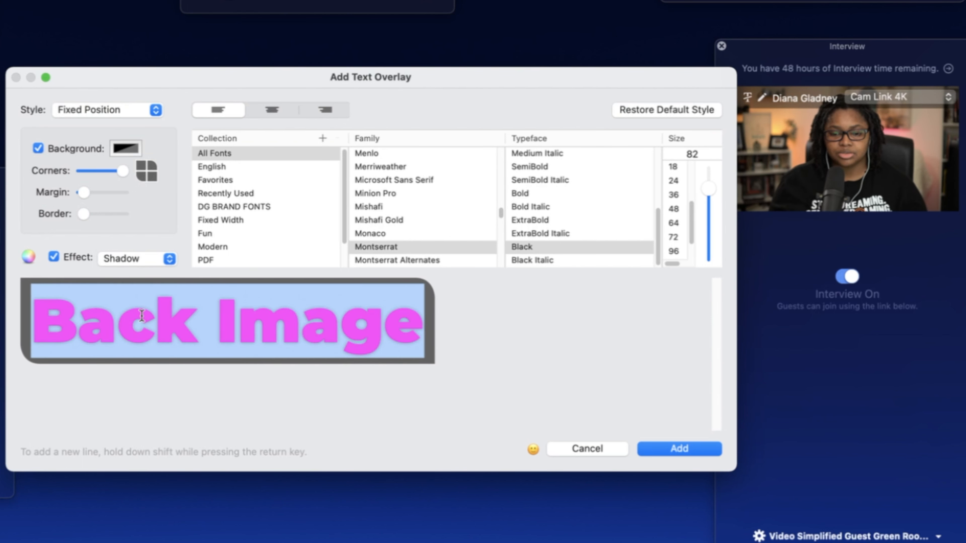
pyautogui.click(131, 153)
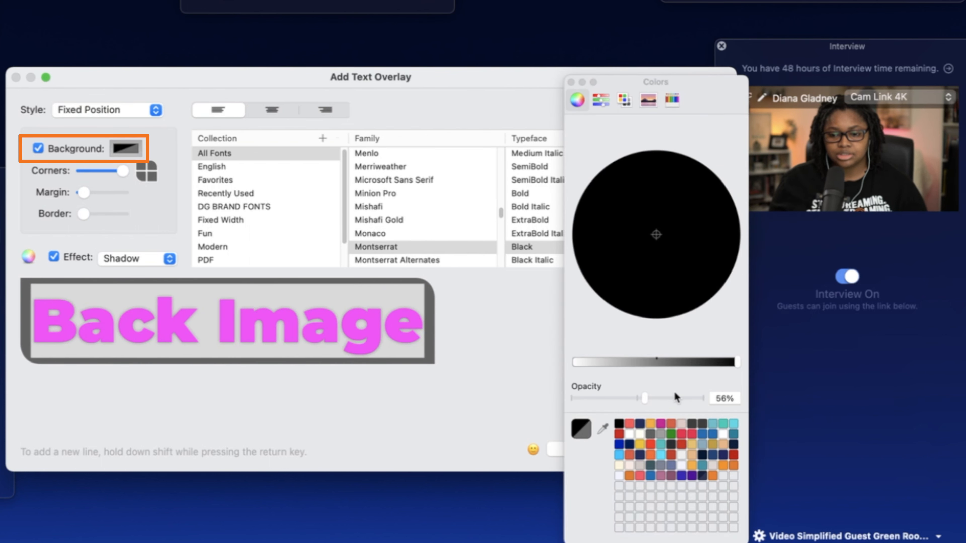
pyautogui.click(662, 426)
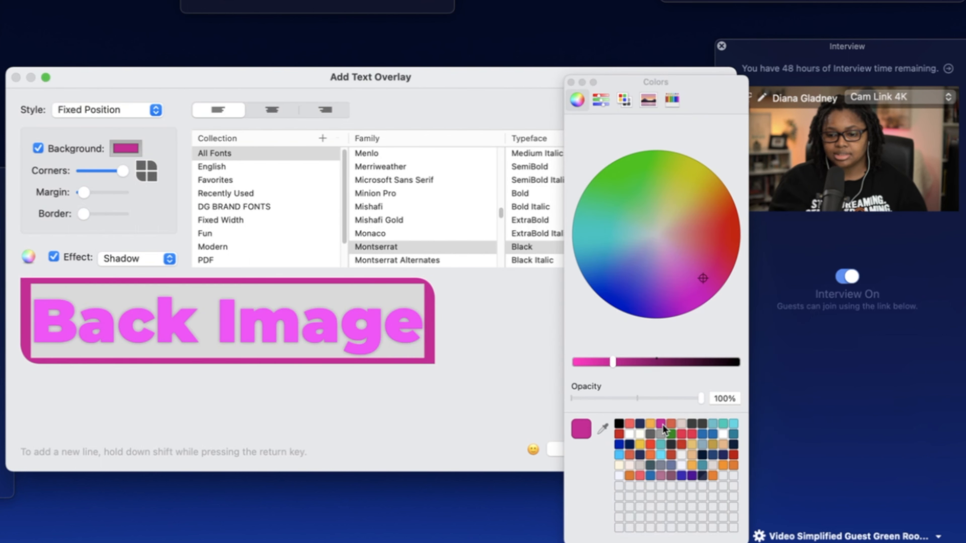
pyautogui.moveTo(411, 330); pyautogui.dragTo(54, 322)
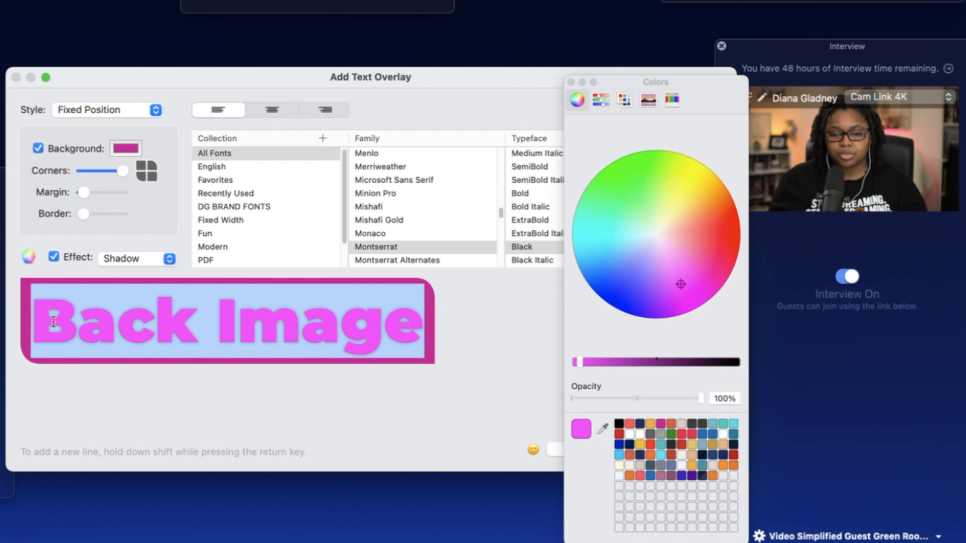
pyautogui.click(661, 424)
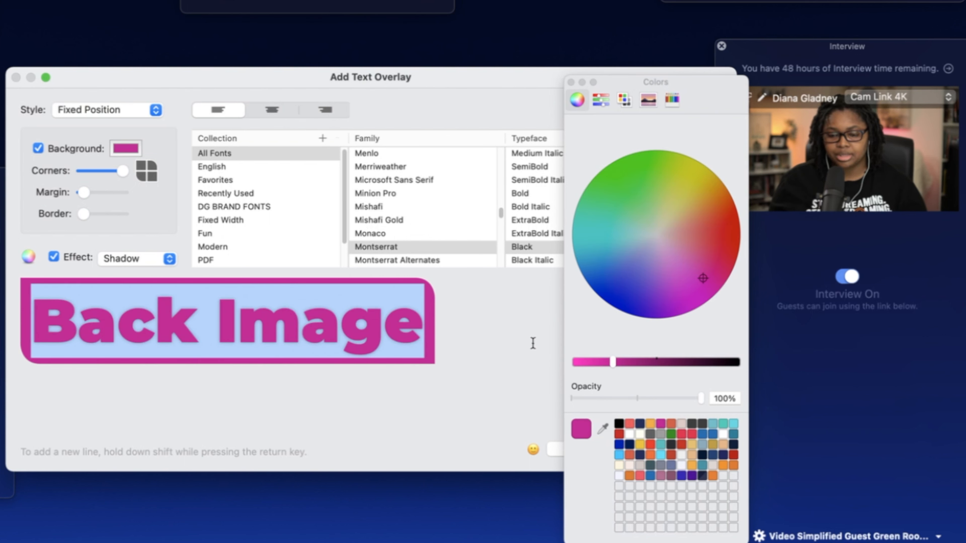
pyautogui.click(475, 328)
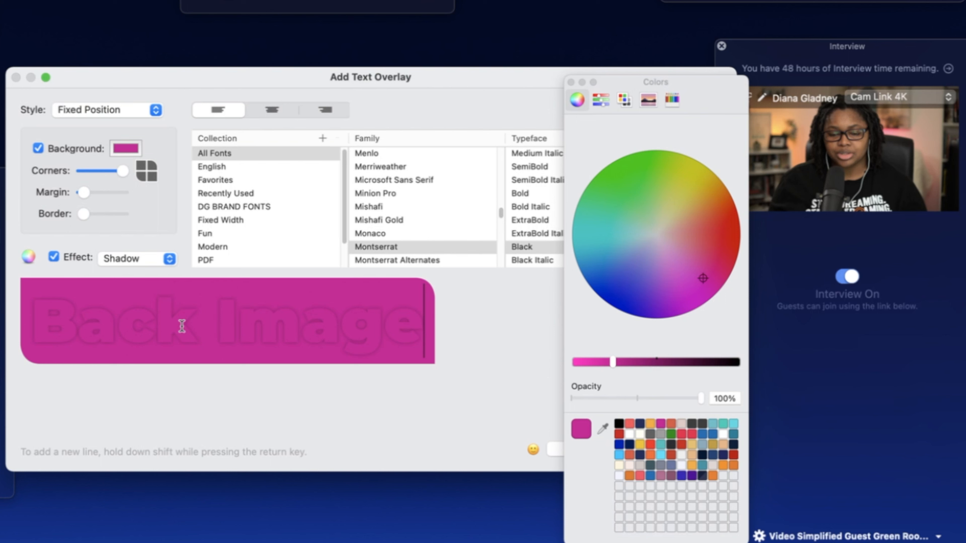
# - Turn off the Shadow effect on the "Back Image" text and set its font size to 93
pyautogui.moveTo(32, 321); pyautogui.dragTo(424, 323)
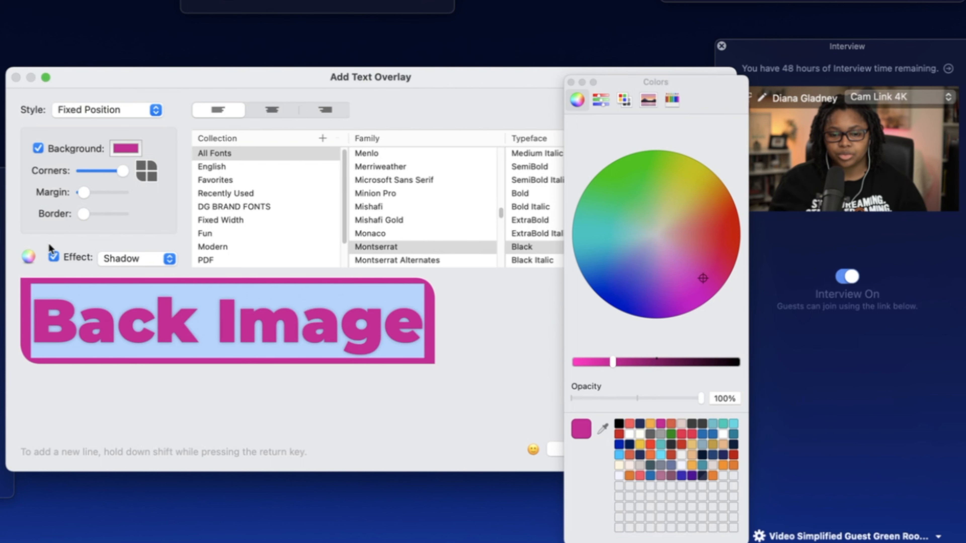
pyautogui.click(54, 257)
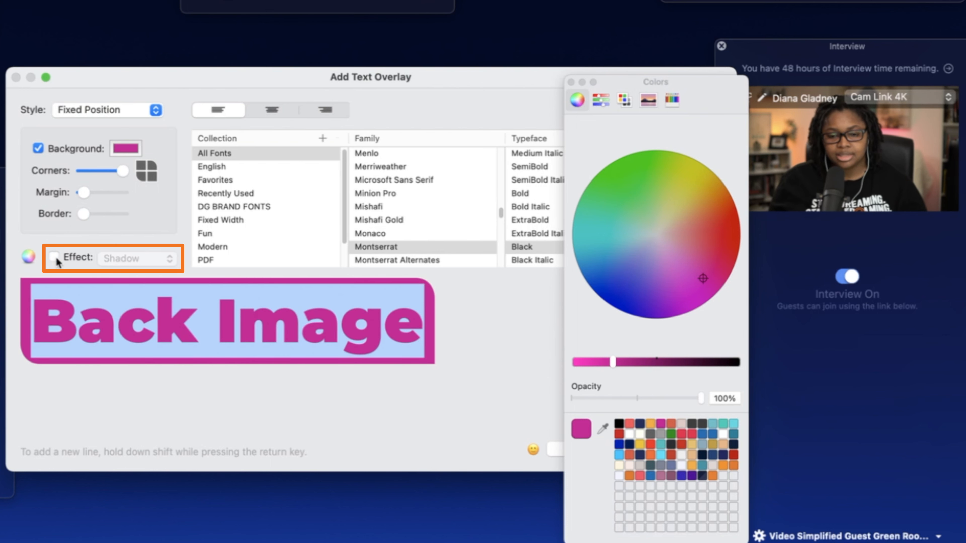
pyautogui.click(148, 396)
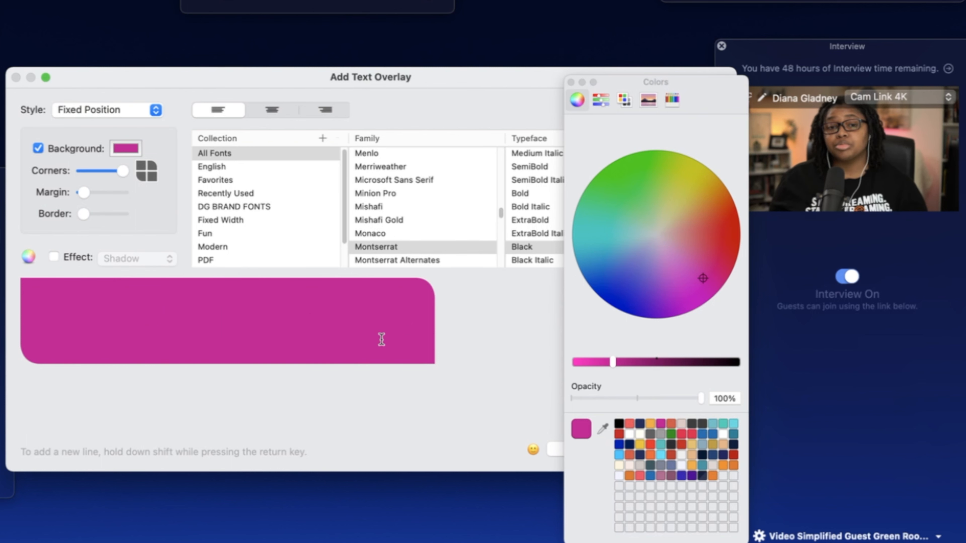
pyautogui.click(572, 82)
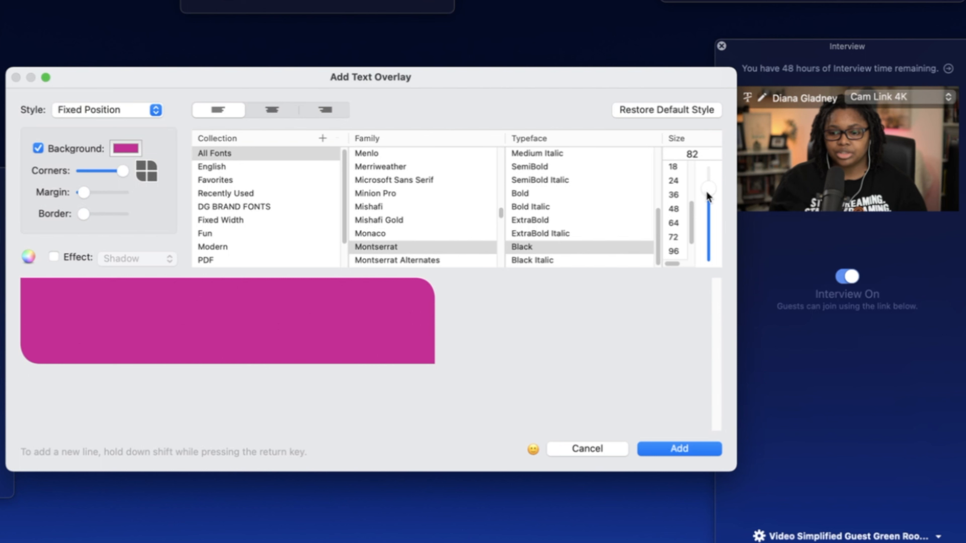
pyautogui.moveTo(706, 193); pyautogui.dragTo(707, 183)
pyautogui.tripleClick(241, 335)
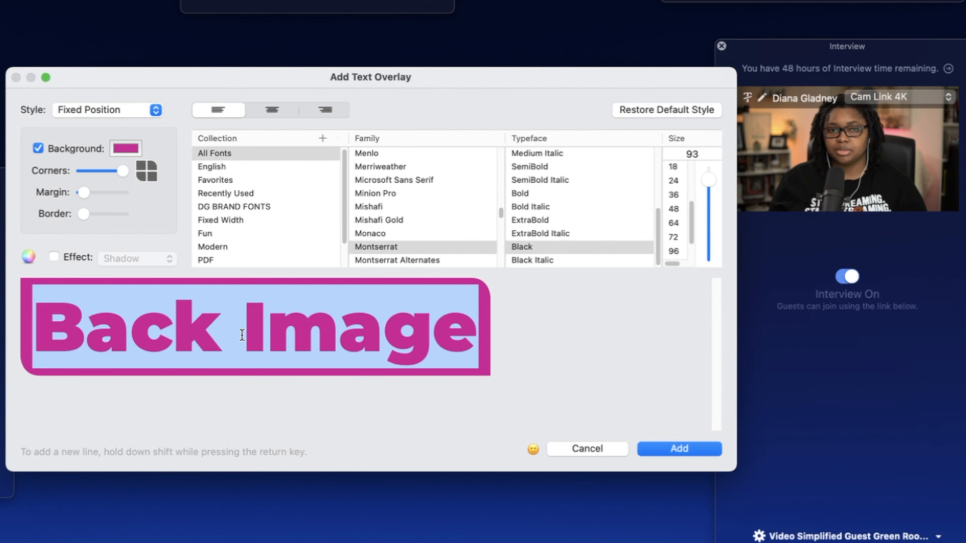
pyautogui.press('BackSpace')
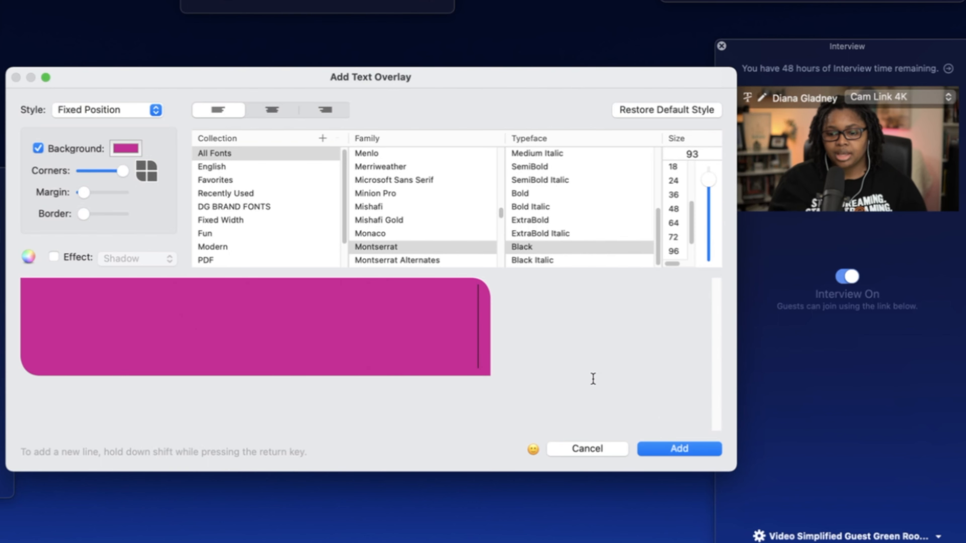
# - Add the overlay to the scene and place it, scaled down slightly, in the lower-left part of the video
pyautogui.click(687, 443)
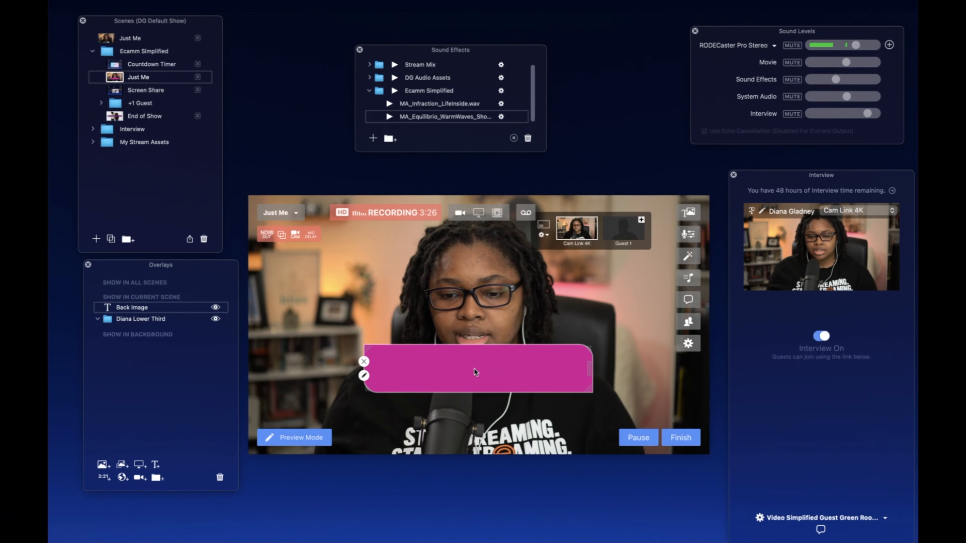
pyautogui.moveTo(475, 372); pyautogui.dragTo(379, 398)
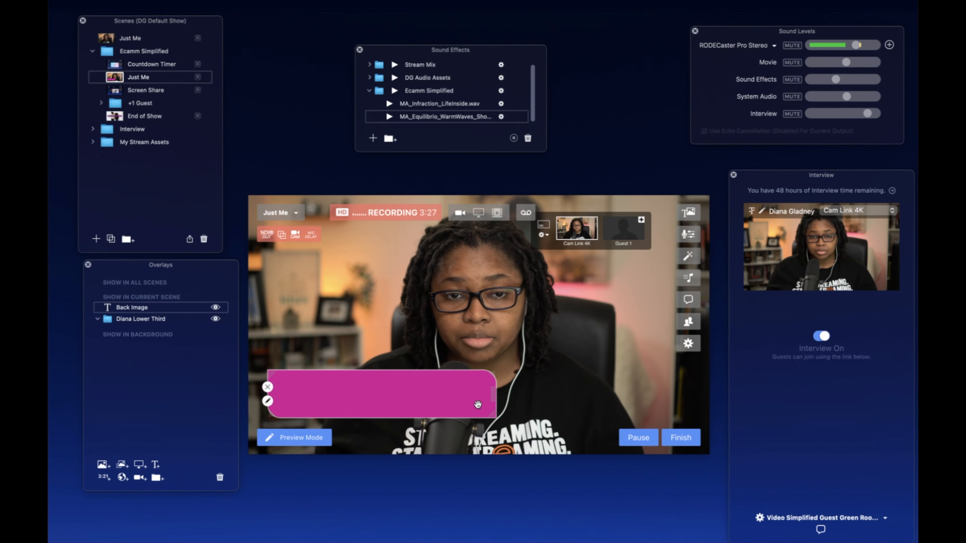
pyautogui.moveTo(493, 372); pyautogui.dragTo(462, 384)
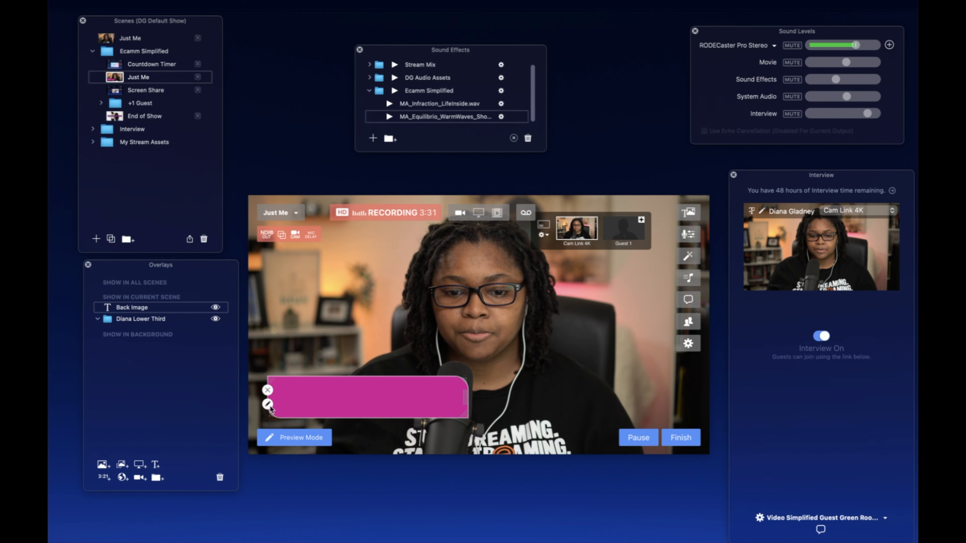
# - Edit the magenta overlay to reduce its corner rounding slightly, set its style to Fly In From Right, and save
pyautogui.click(268, 404)
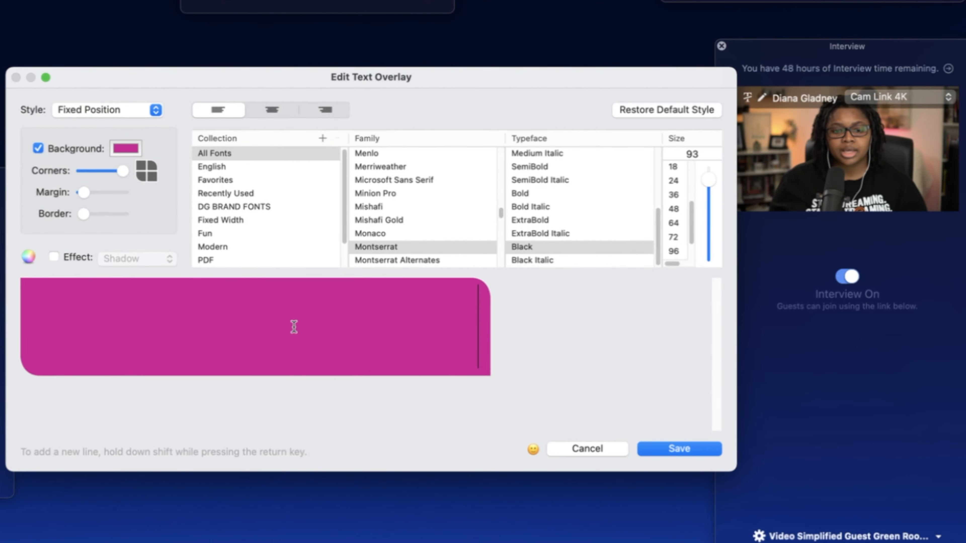
pyautogui.moveTo(122, 173); pyautogui.dragTo(117, 175)
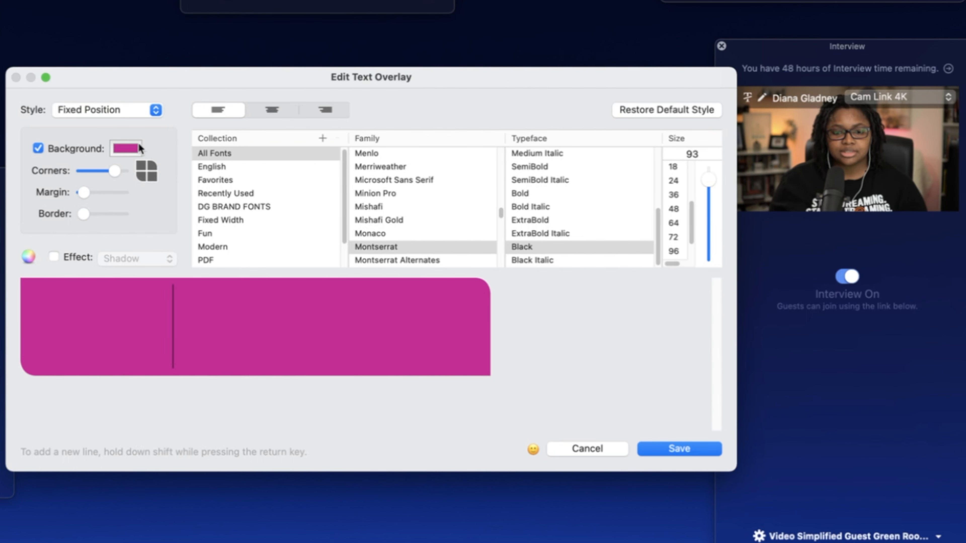
pyautogui.click(134, 114)
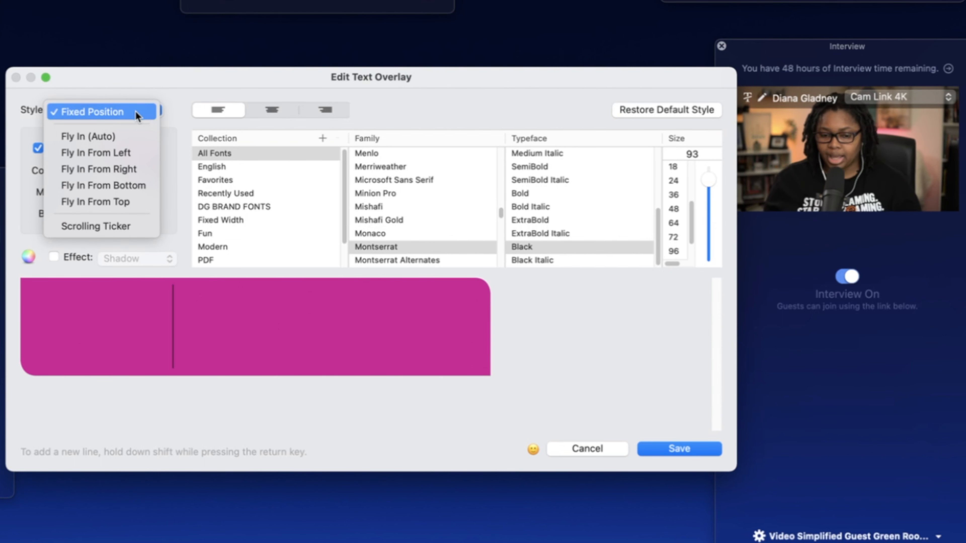
pyautogui.click(130, 166)
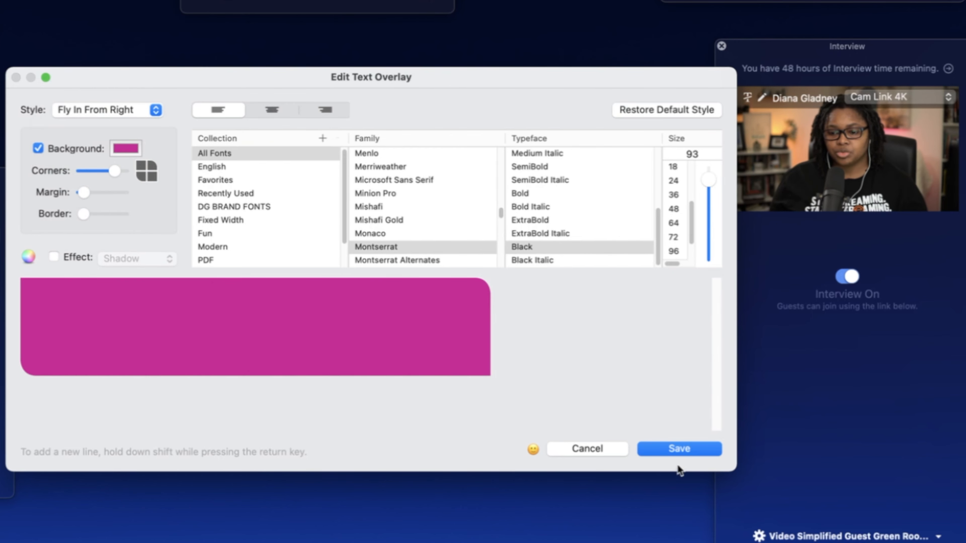
pyautogui.click(678, 449)
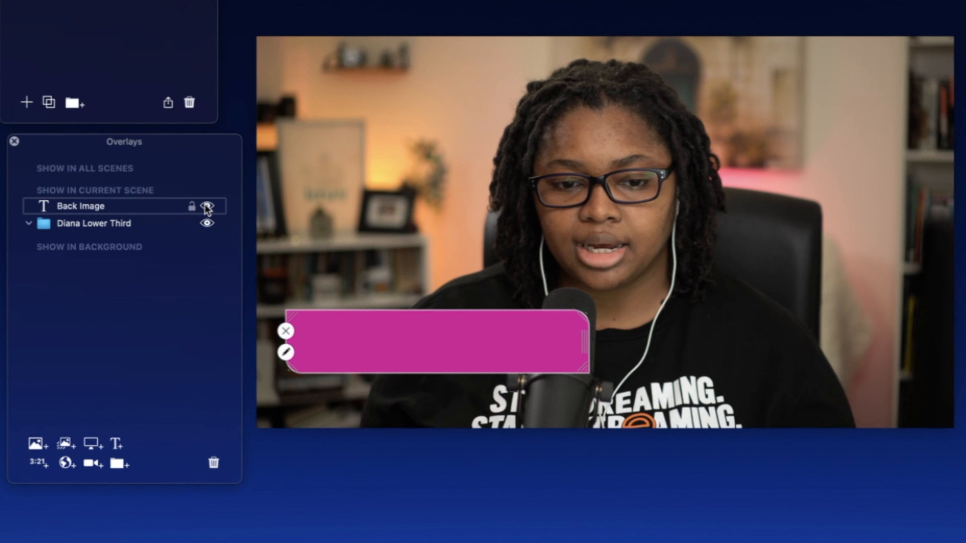
# - Preview the Back Image overlay's fly-in by hiding and showing it, and duplicate the overlay directly below the original
pyautogui.click(207, 221)
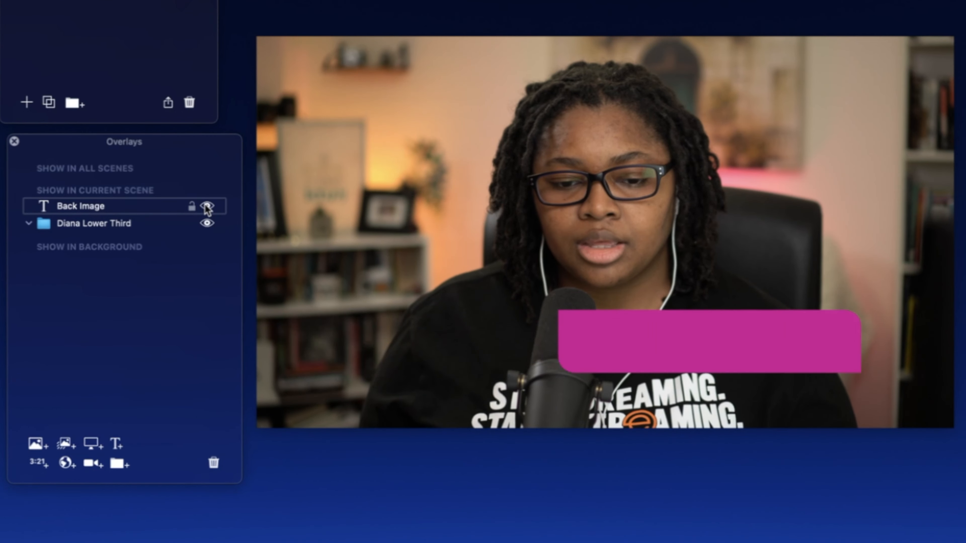
pyautogui.click(206, 205)
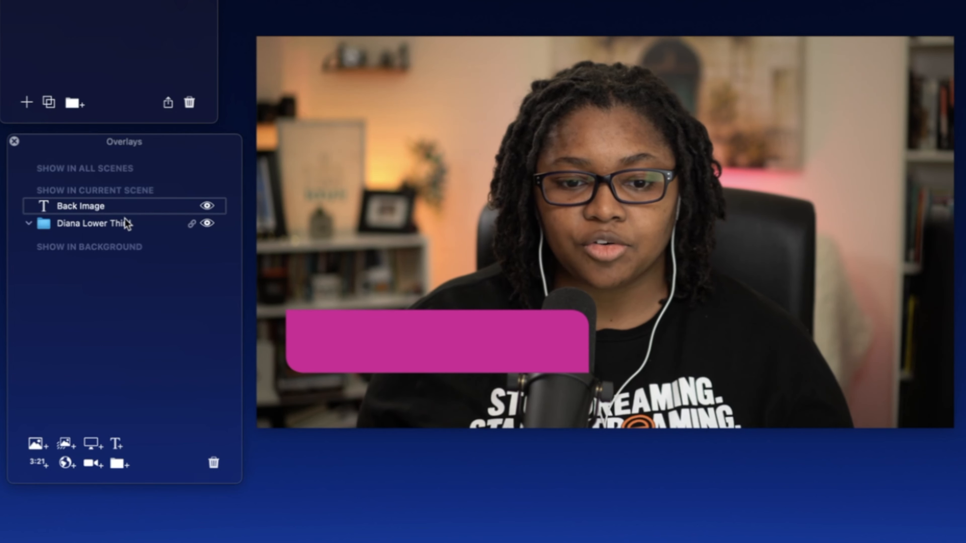
pyautogui.click(123, 210)
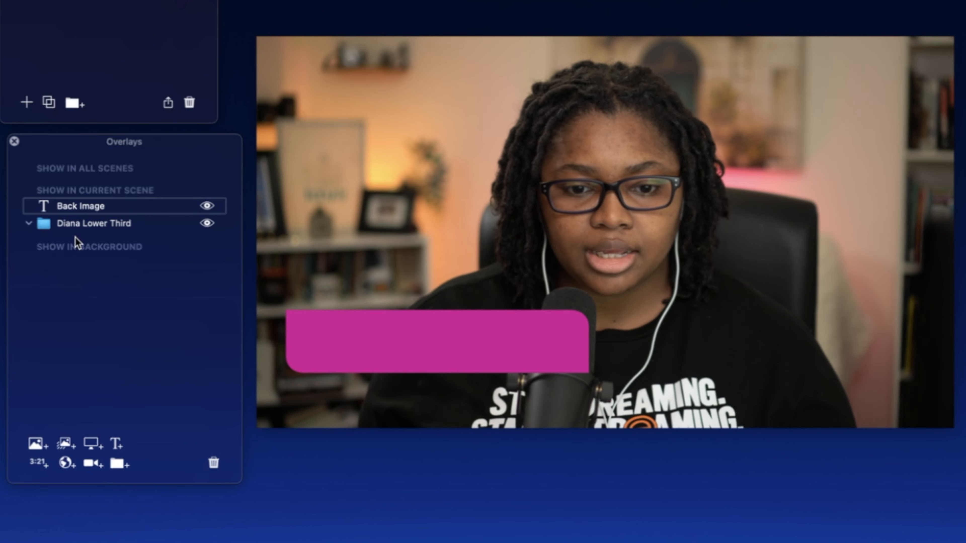
pyautogui.moveTo(79, 209); pyautogui.dragTo(79, 226)
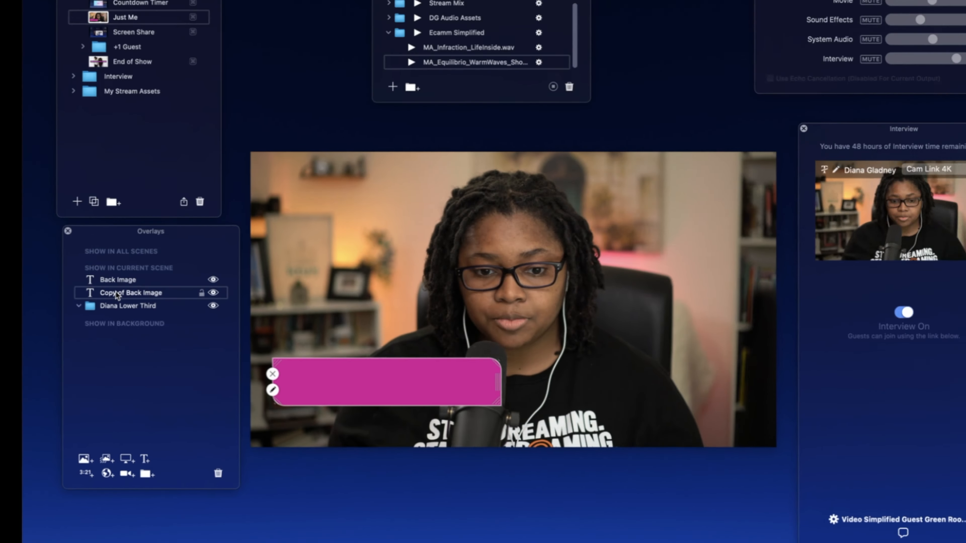
# - Open the duplicated Back Image overlay for editing and replace its text with "Second Image"
pyautogui.doubleClick(78, 224)
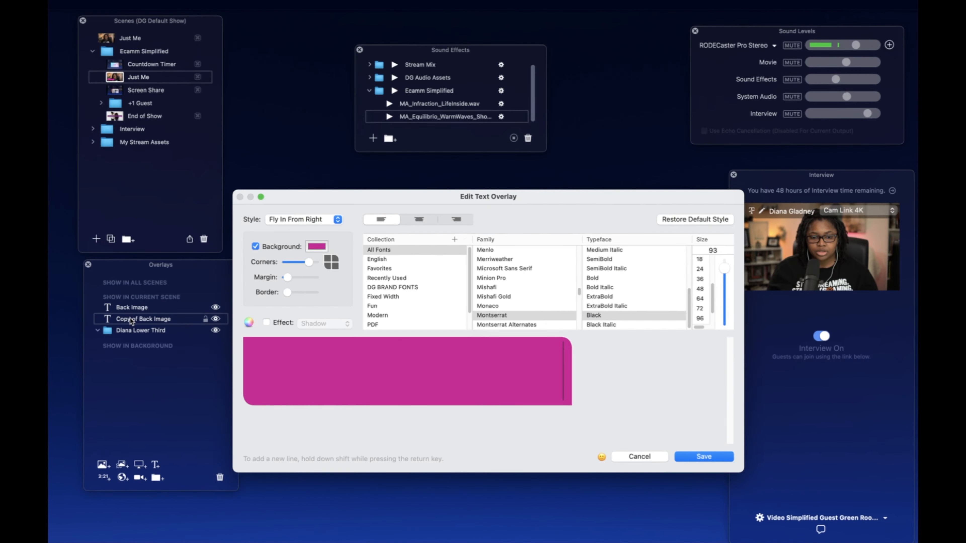
pyautogui.press('super+a')
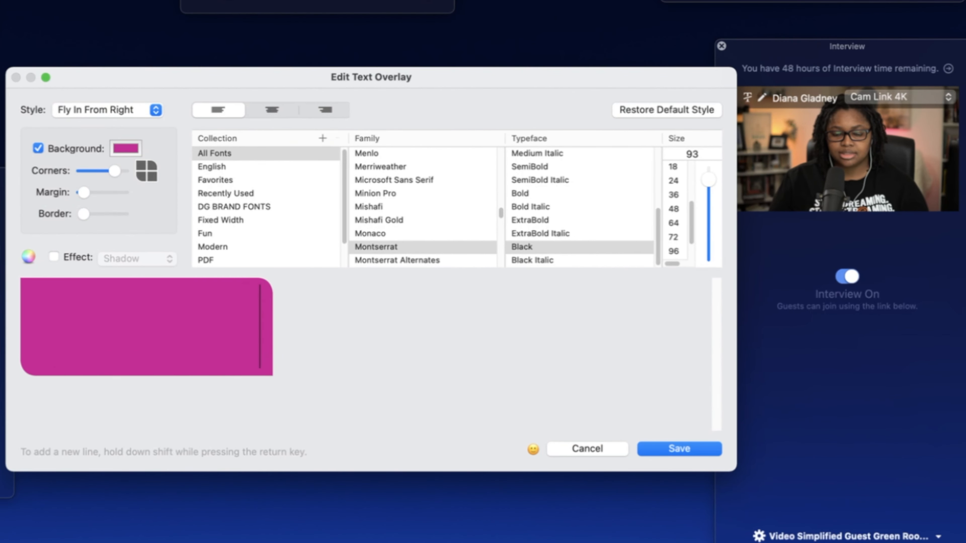
pyautogui.write('d Image')
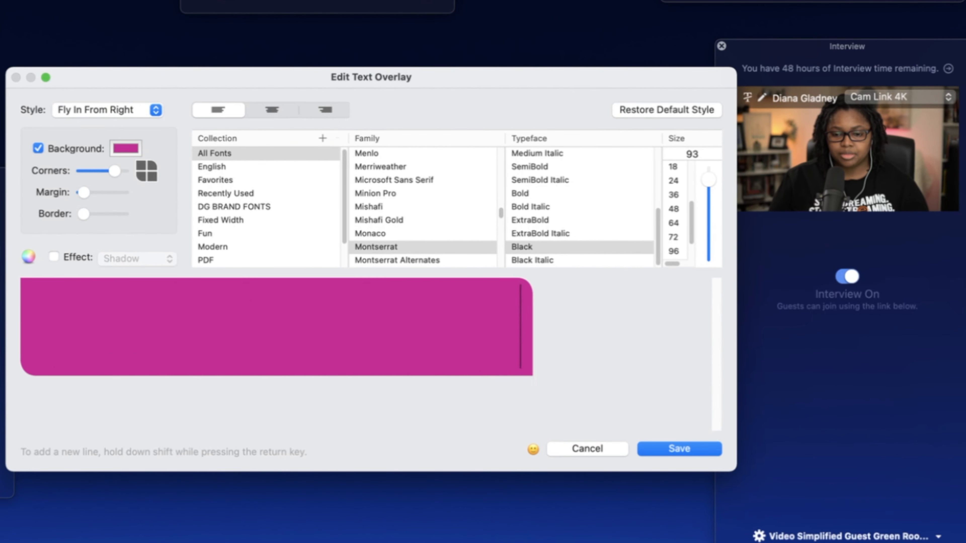
pyautogui.press('super+a')
pyautogui.tripleClick(276, 296)
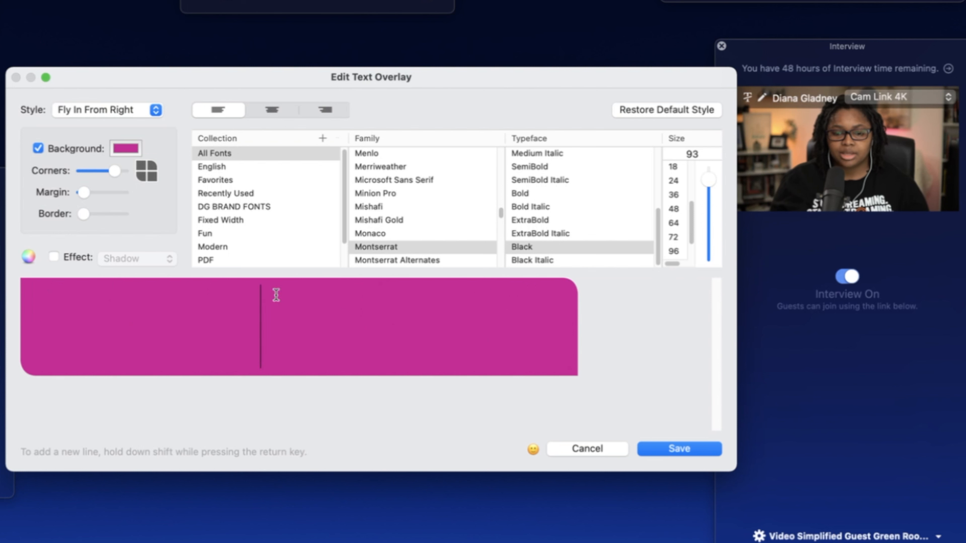
pyautogui.press('BackSpace')
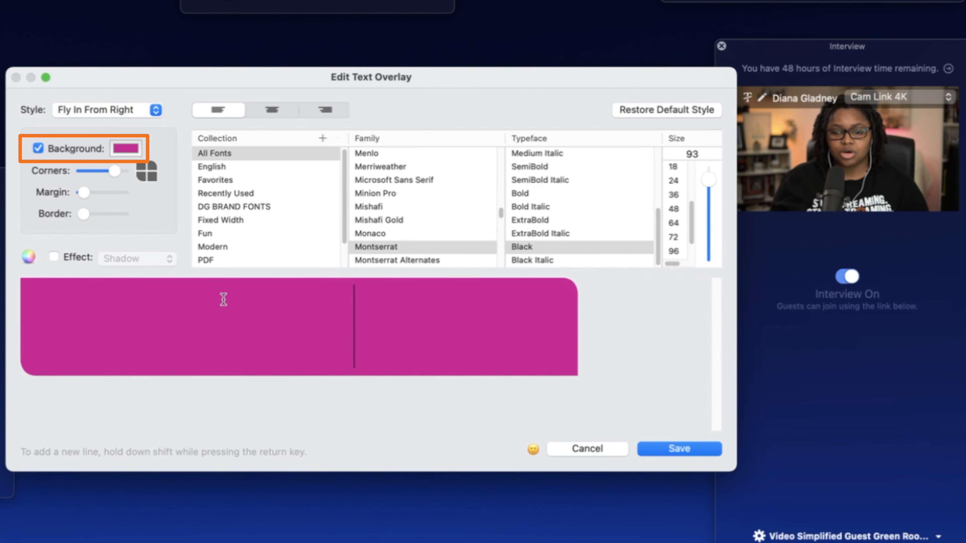
# - Set both the background and the text of the Second Image overlay to white, and save it
pyautogui.click(128, 149)
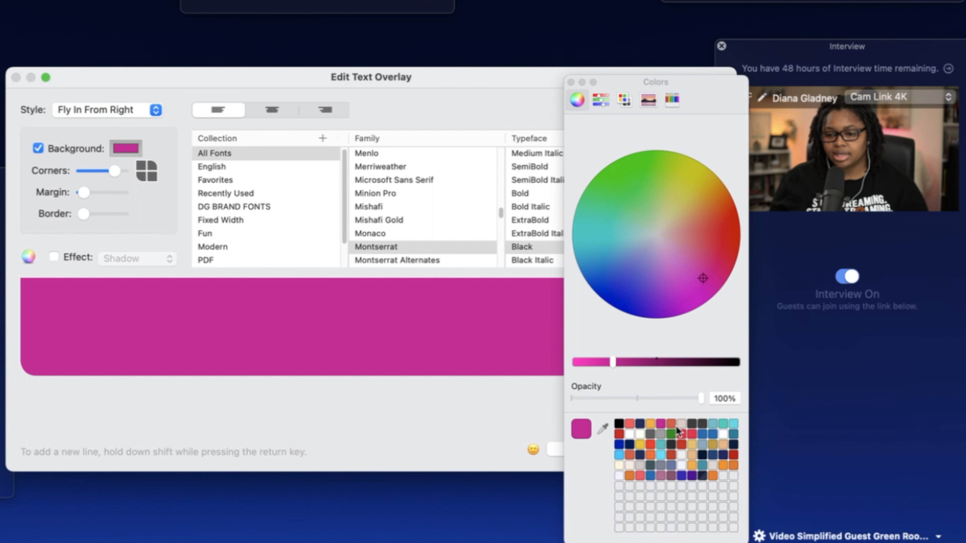
pyautogui.click(619, 444)
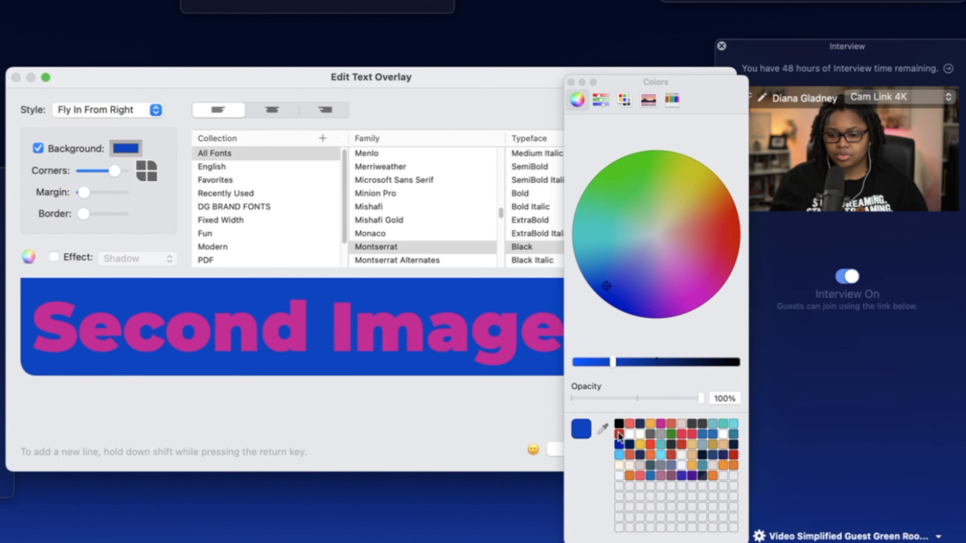
pyautogui.click(628, 432)
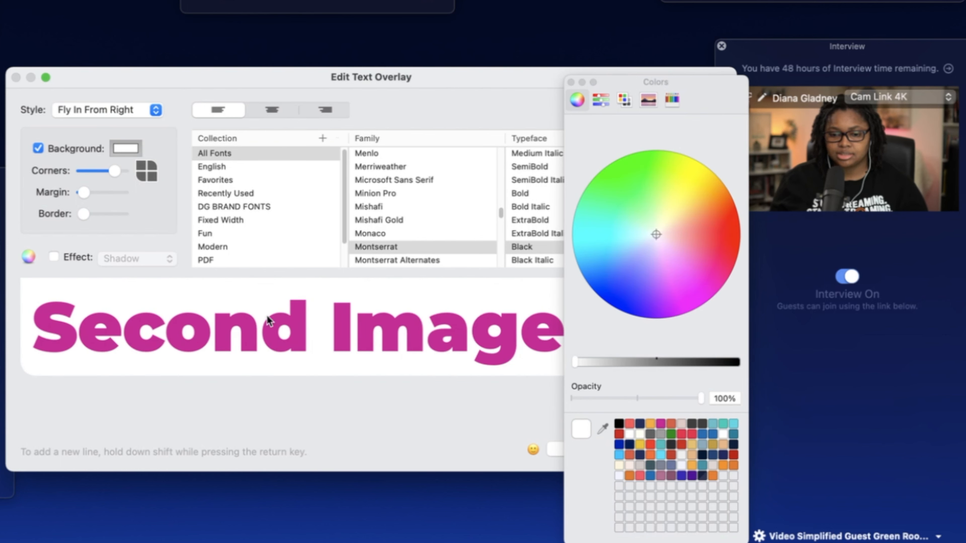
pyautogui.tripleClick(266, 315)
pyautogui.click(626, 432)
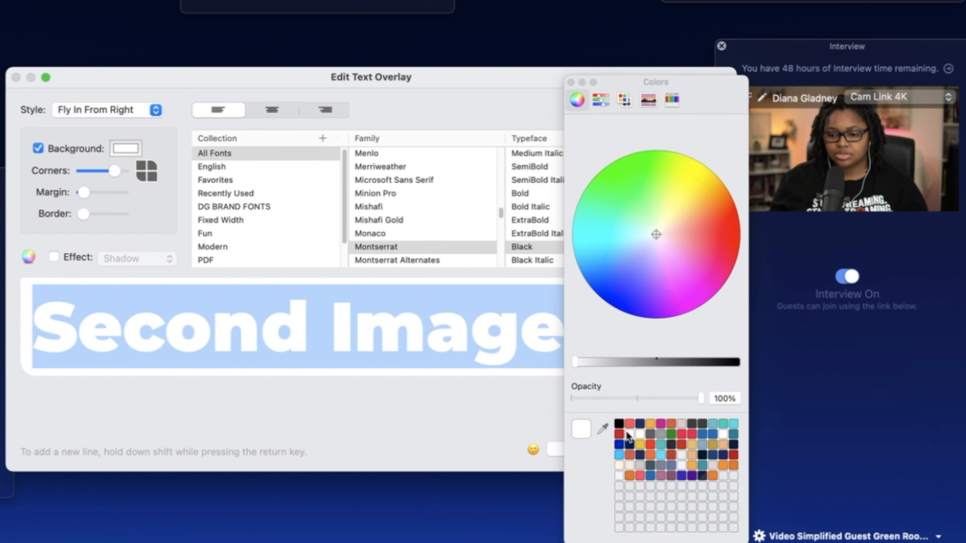
pyautogui.click(460, 381)
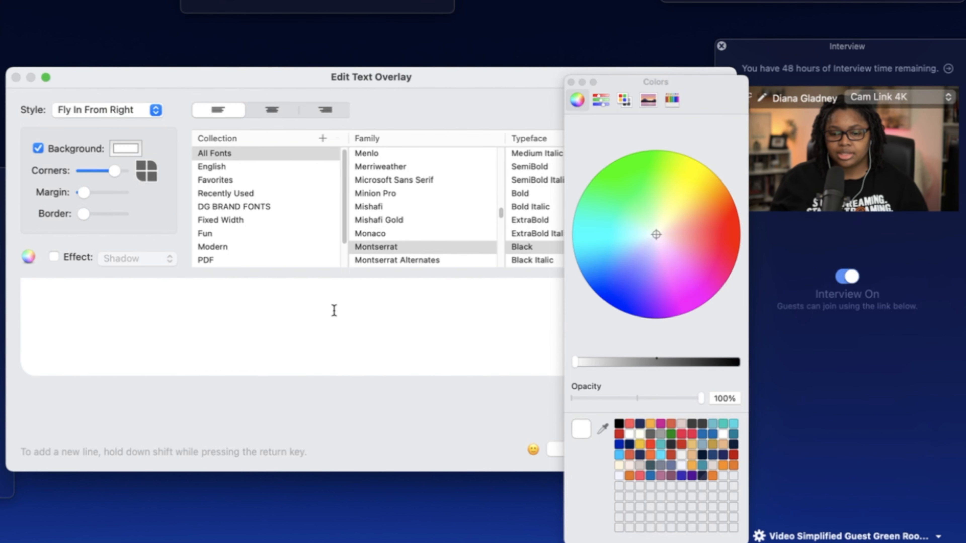
pyautogui.click(570, 83)
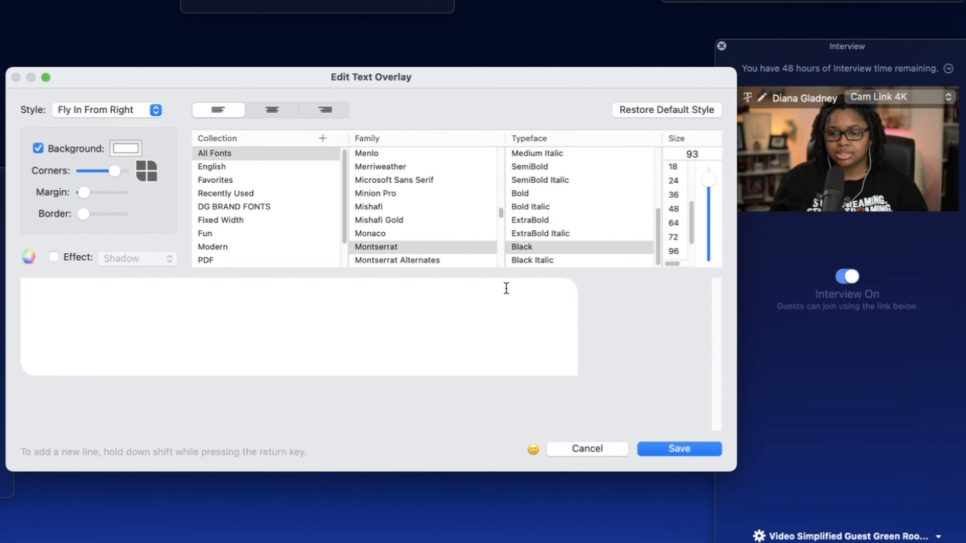
pyautogui.click(673, 447)
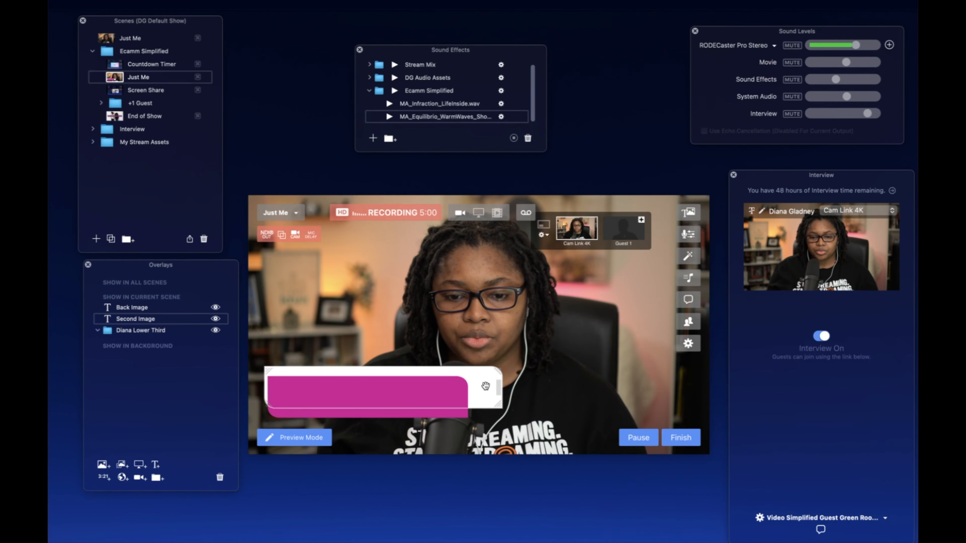
# - Reposition the white and magenta overlays in the video and enlarge the magenta one to nearly the white one's width
pyautogui.moveTo(485, 386); pyautogui.dragTo(483, 390)
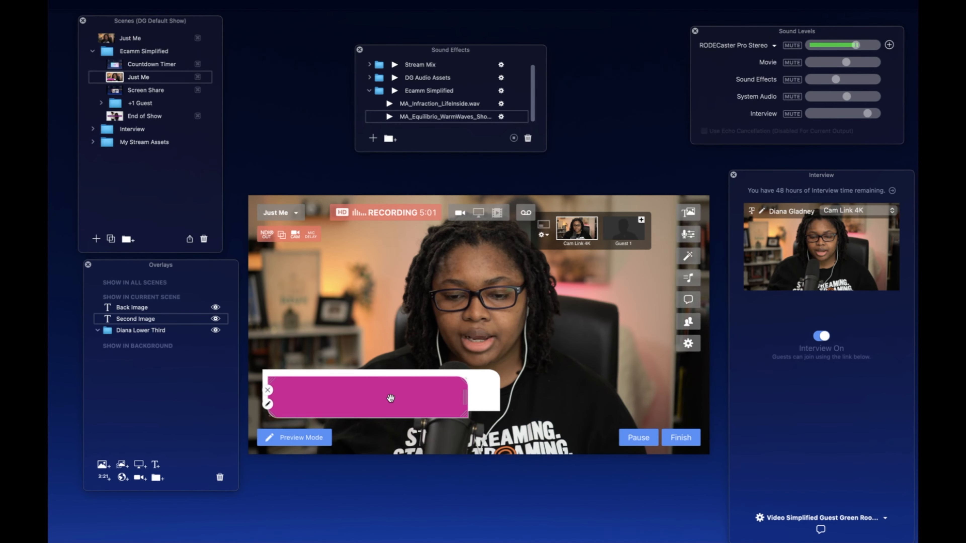
pyautogui.moveTo(391, 398); pyautogui.dragTo(395, 383)
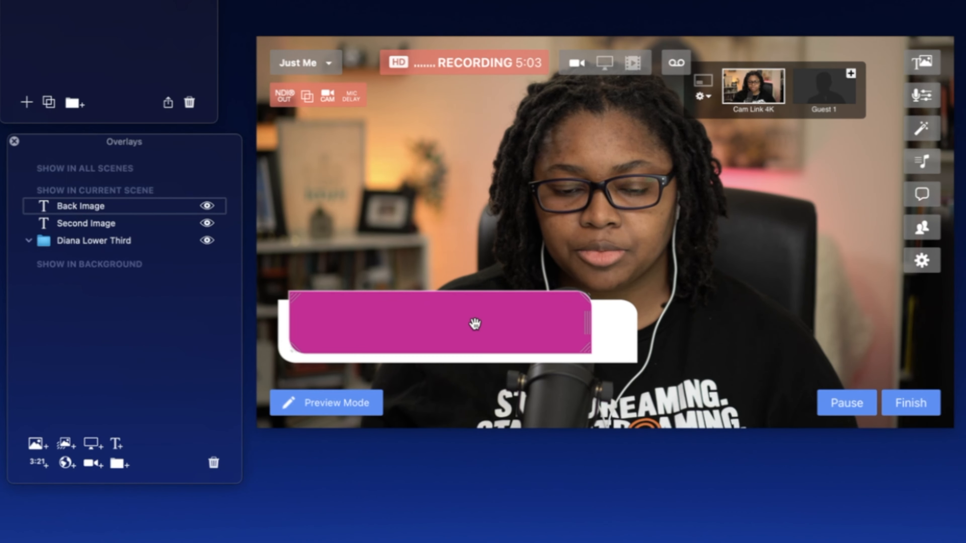
pyautogui.moveTo(586, 347); pyautogui.dragTo(628, 357)
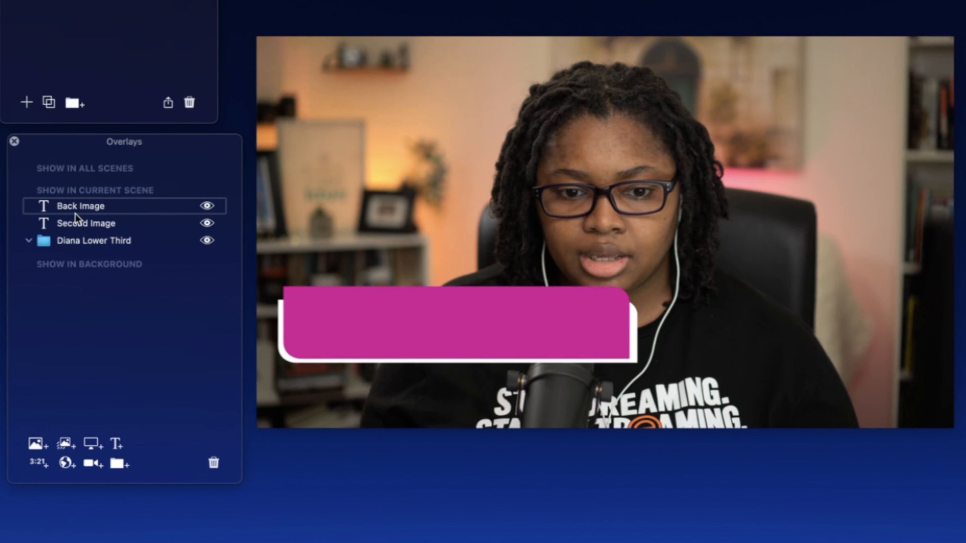
# - Stack Second Image above Back Image in the overlay order, change its text to "First Image", and save
pyautogui.click(76, 220)
pyautogui.moveTo(74, 223); pyautogui.dragTo(74, 197)
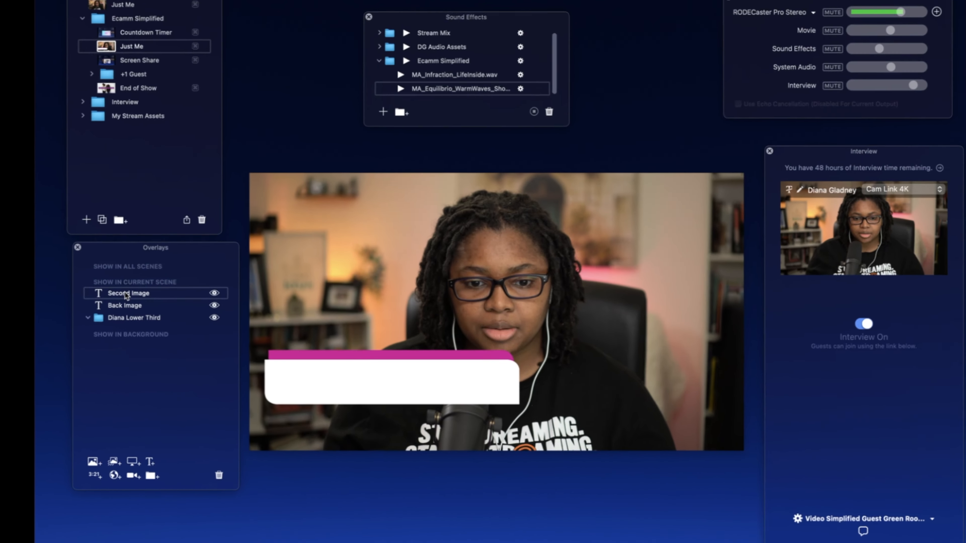
pyautogui.doubleClick(80, 206)
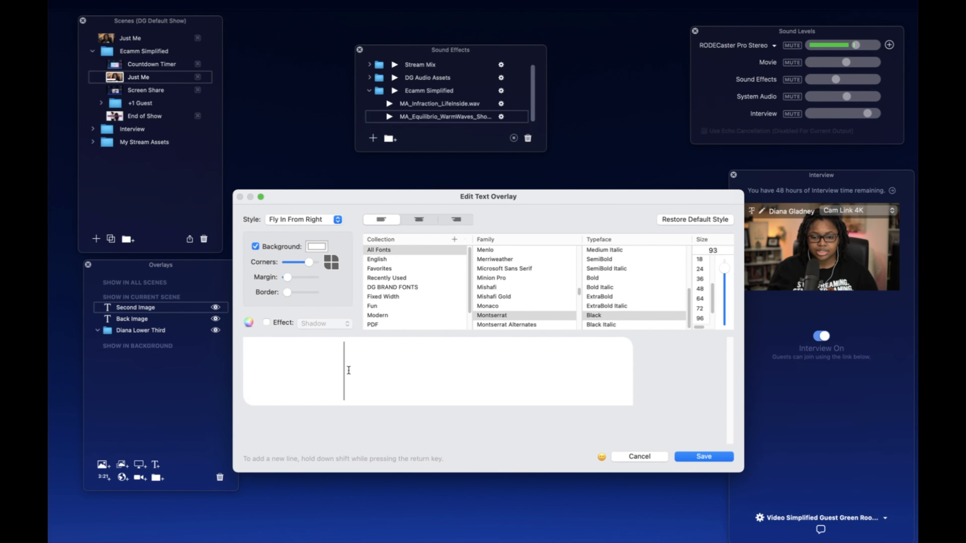
pyautogui.doubleClick(317, 371)
pyautogui.write('First')
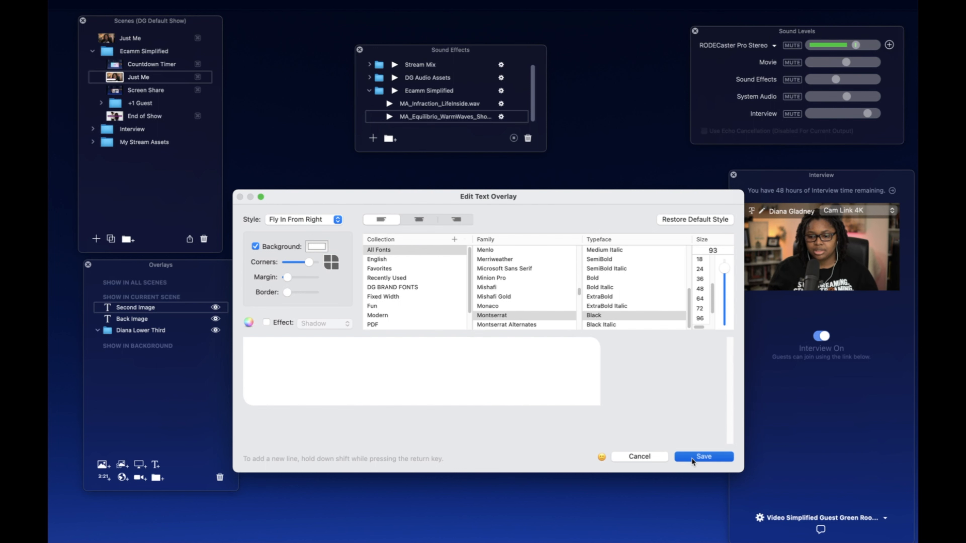
pyautogui.click(703, 457)
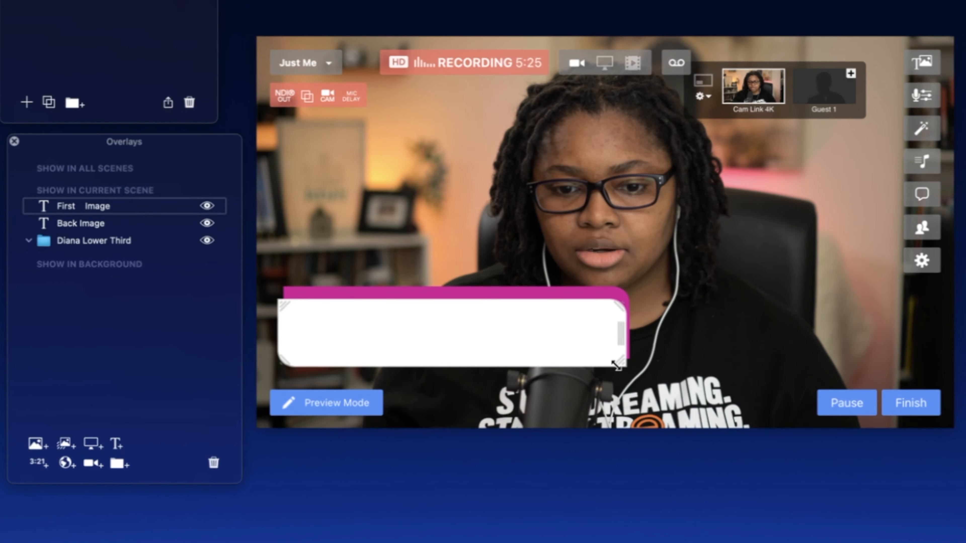
# - Offset the white overlay up and to the right over the magenta one, and put both overlays in the lower third folder
pyautogui.moveTo(555, 326); pyautogui.dragTo(567, 308)
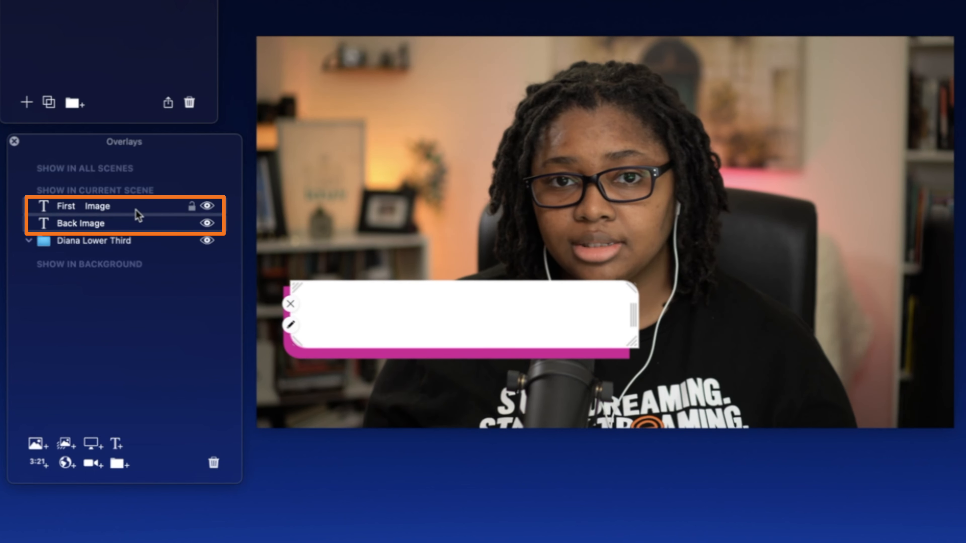
pyautogui.moveTo(137, 211); pyautogui.dragTo(137, 250)
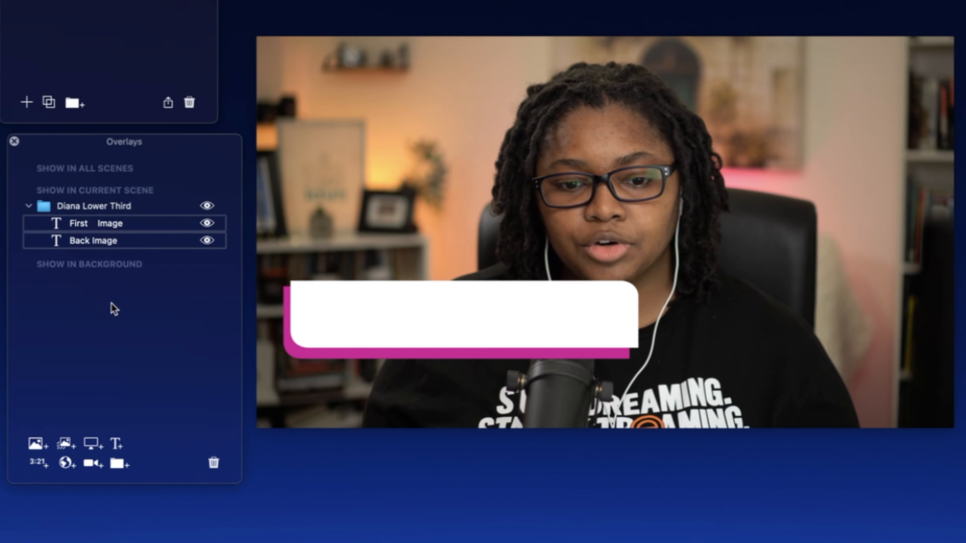
# - Set the First Image overlay's style to Fly In From Top, save, and preview the folder's animation by hiding and showing it
pyautogui.click(329, 309)
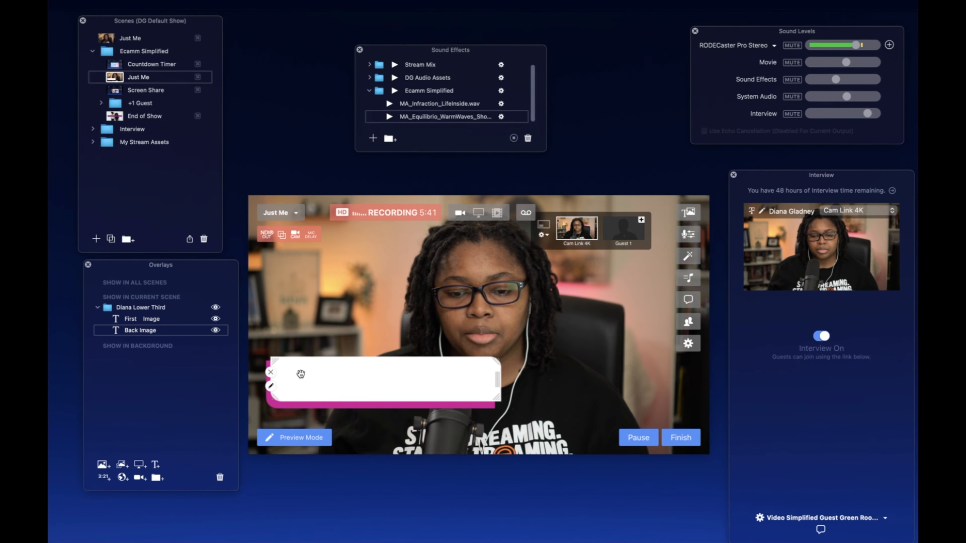
pyautogui.doubleClick(298, 378)
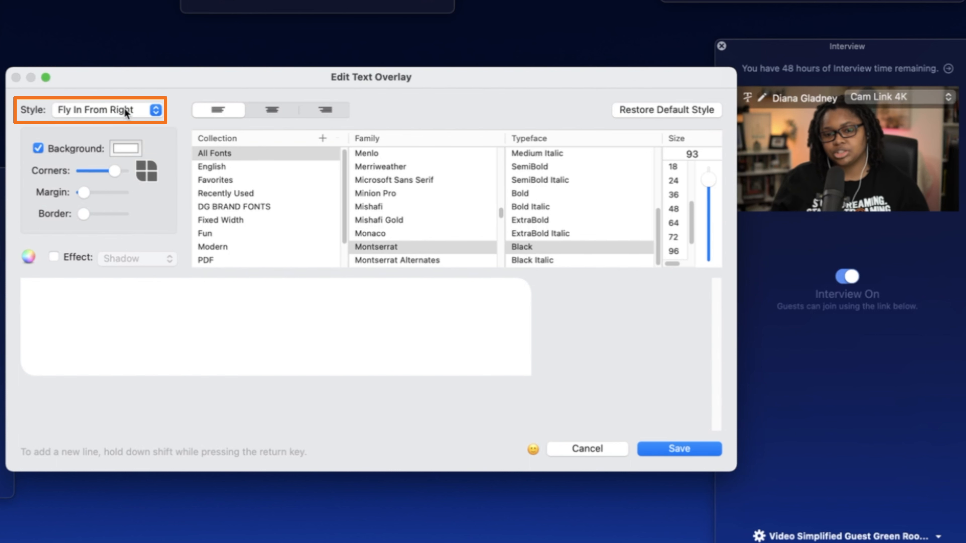
pyautogui.click(126, 113)
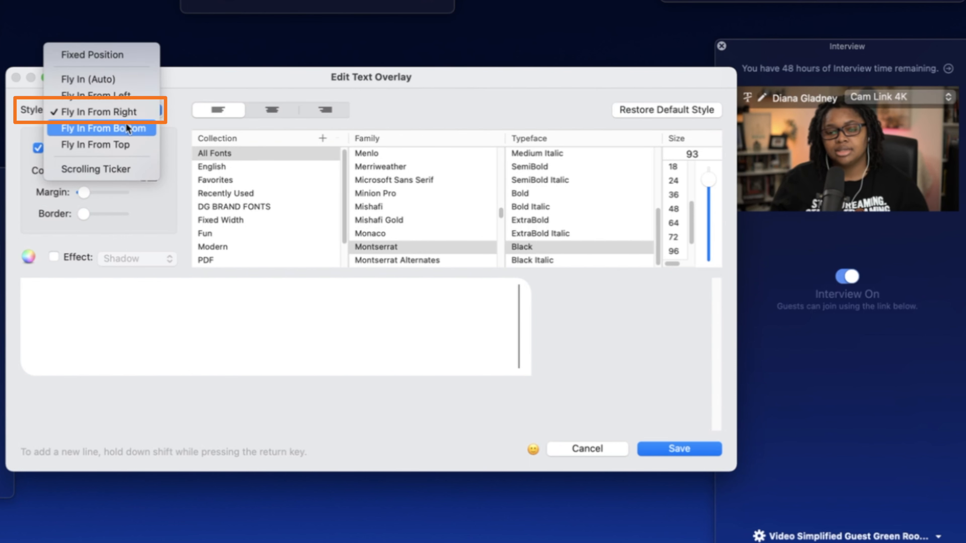
pyautogui.click(125, 152)
pyautogui.click(679, 448)
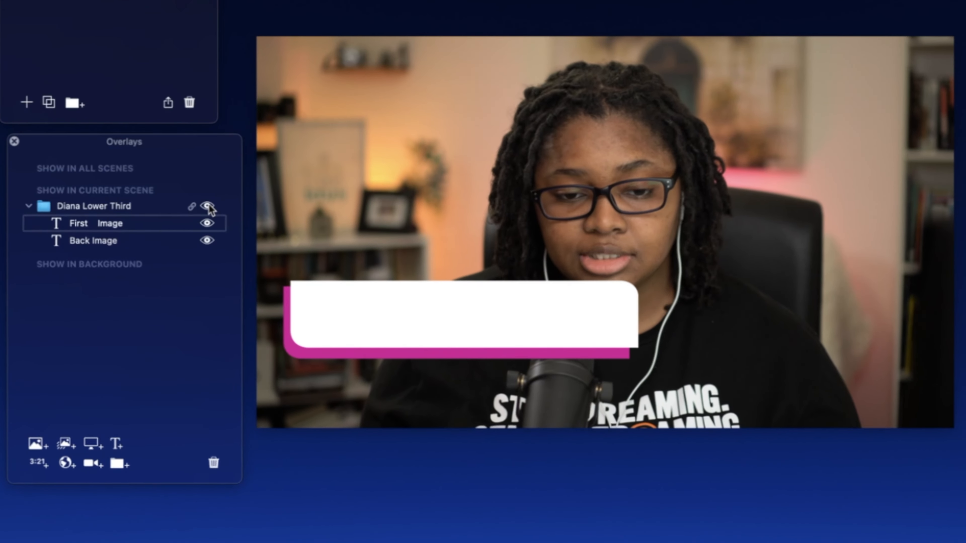
pyautogui.click(216, 307)
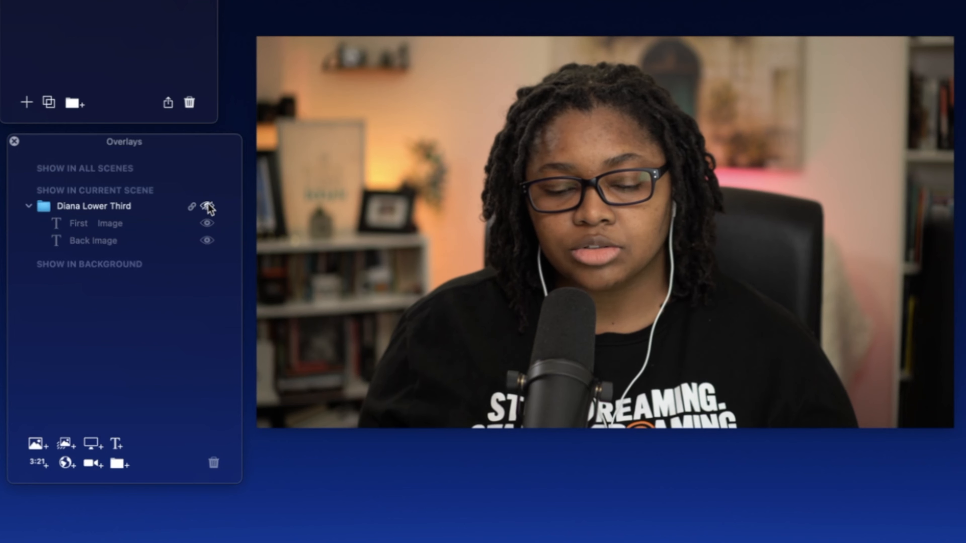
pyautogui.click(207, 206)
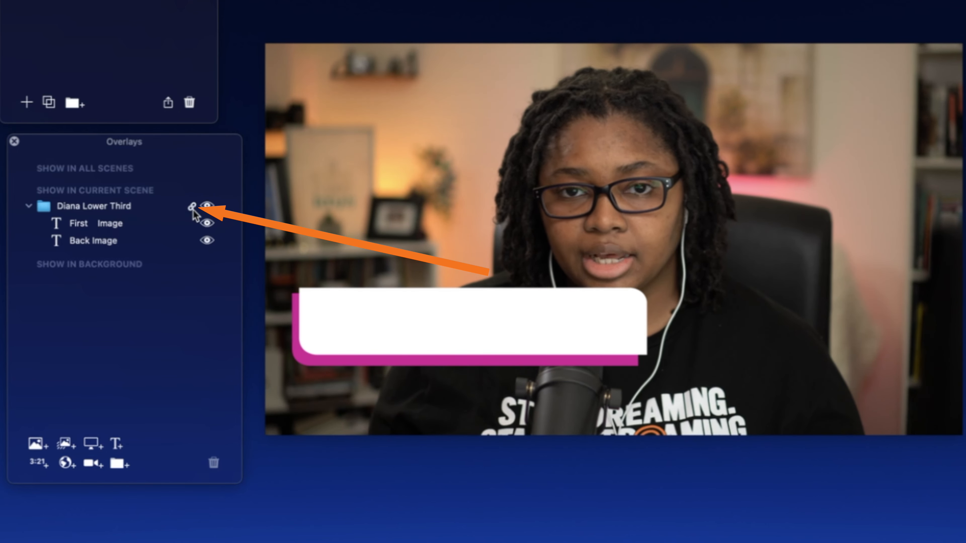
# - Link the overlays in the lower third folder and move them together closer to the video's lower-left corner
pyautogui.moveTo(300, 240)
pyautogui.moveTo(448, 306); pyautogui.dragTo(426, 356)
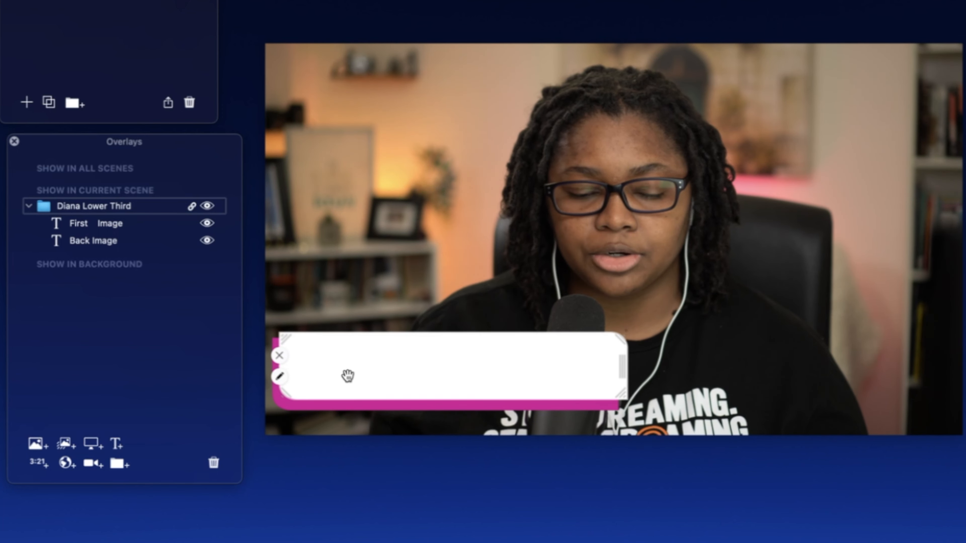
pyautogui.click(40, 225)
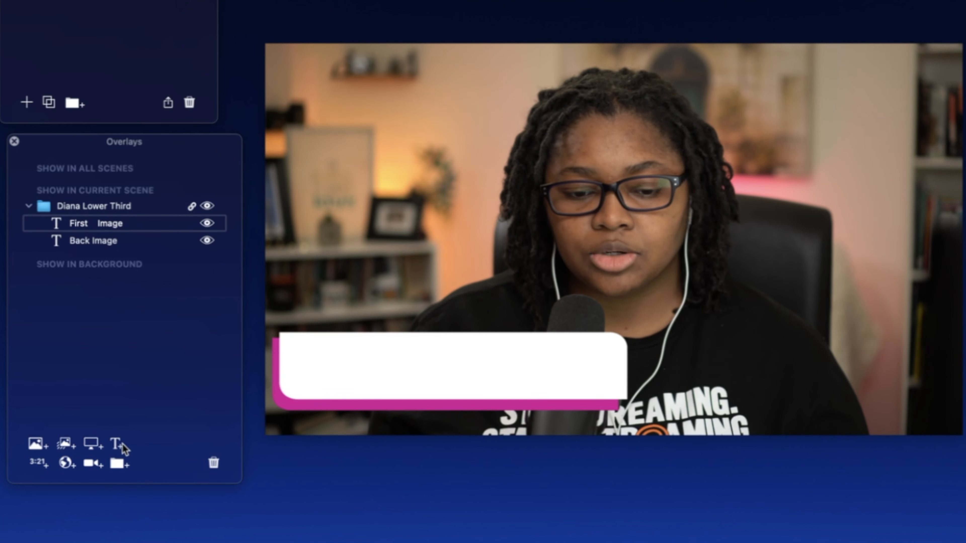
pyautogui.click(417, 366)
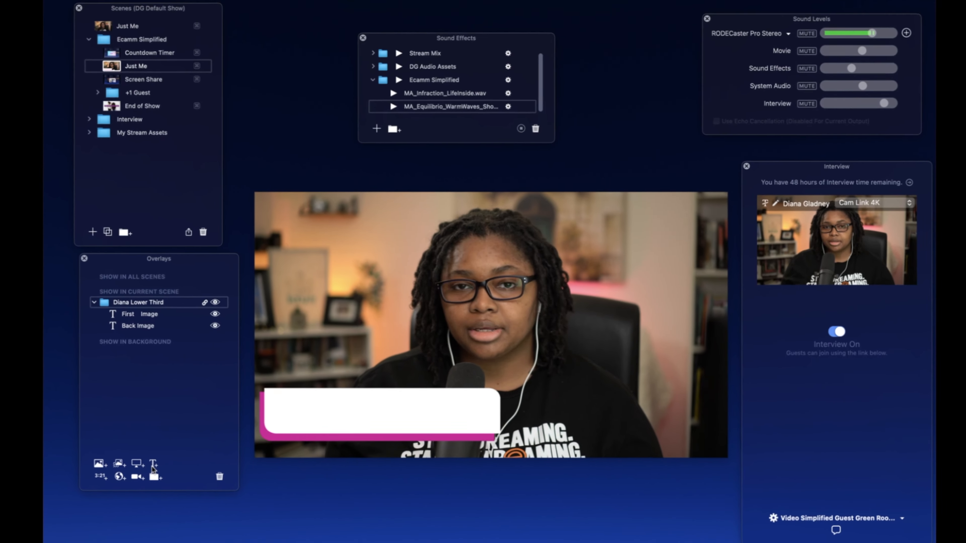
# - Create a text overlay with its background turned off and enter the presenter's full name as its text
pyautogui.click(153, 466)
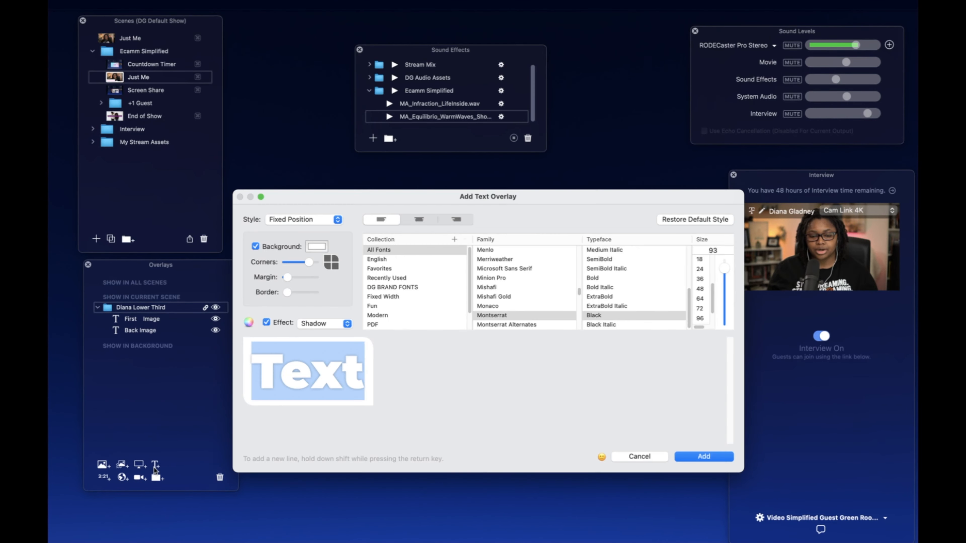
pyautogui.click(327, 381)
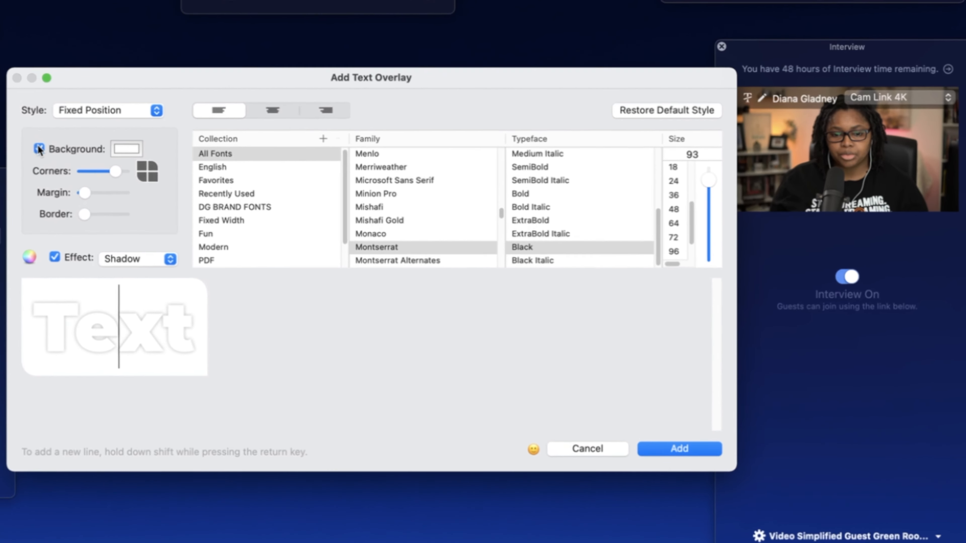
pyautogui.click(255, 246)
pyautogui.doubleClick(153, 341)
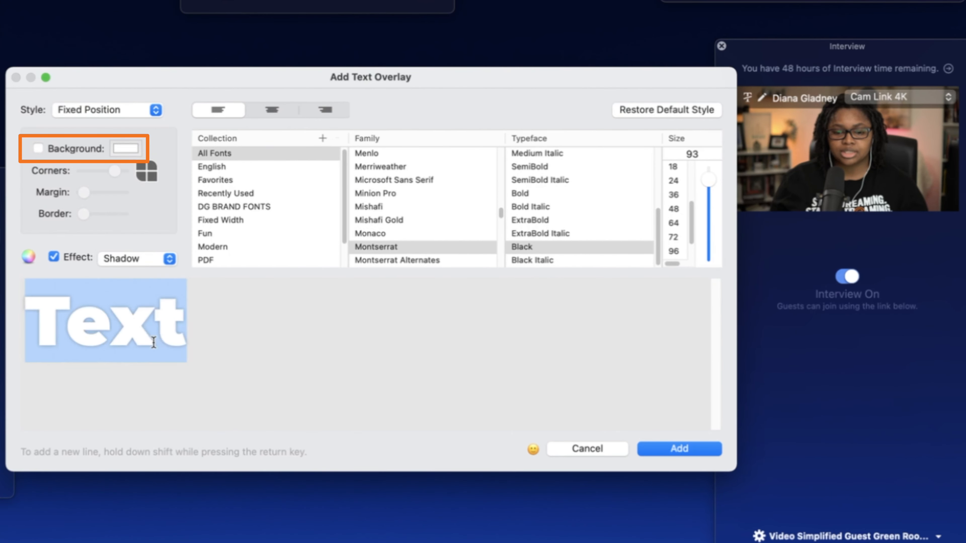
pyautogui.write('Diana')
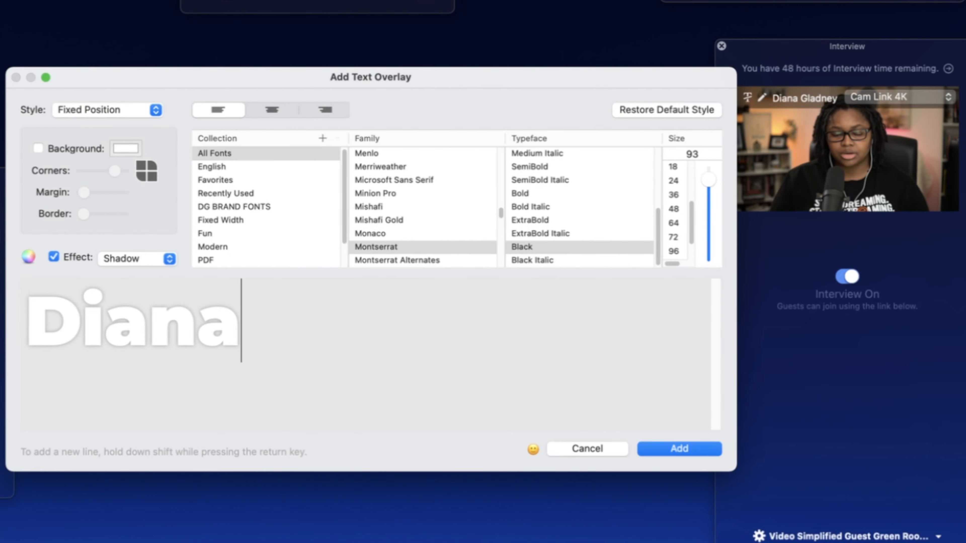
pyautogui.write(' Gladney')
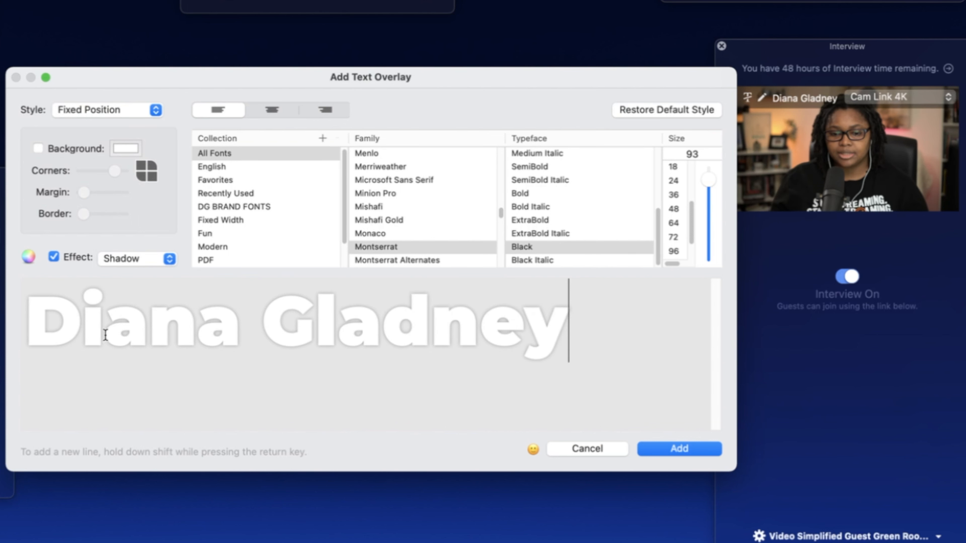
# - Set the first name to Montserrat Light and the last name to Montserrat Bold, and add the overlay
pyautogui.doubleClick(106, 335)
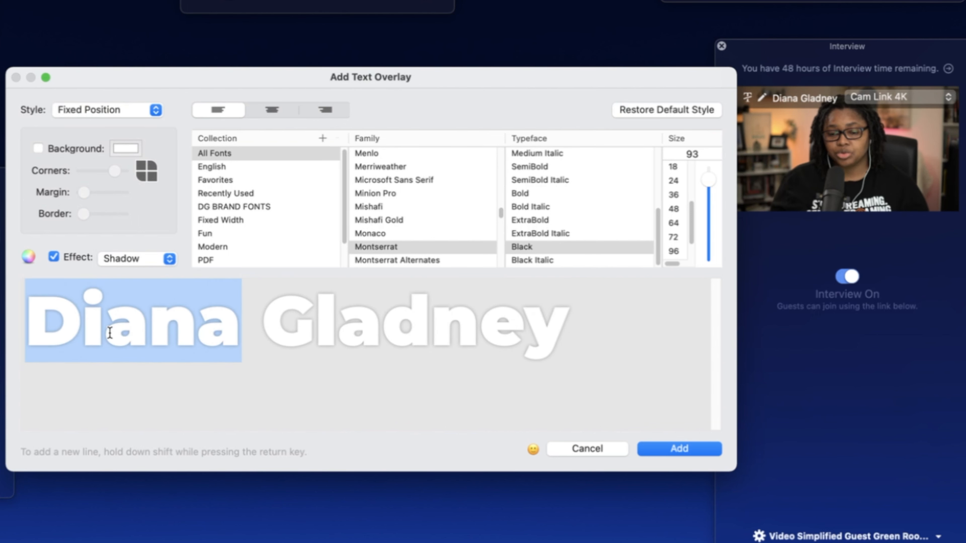
pyautogui.scroll(5, 591, 218)
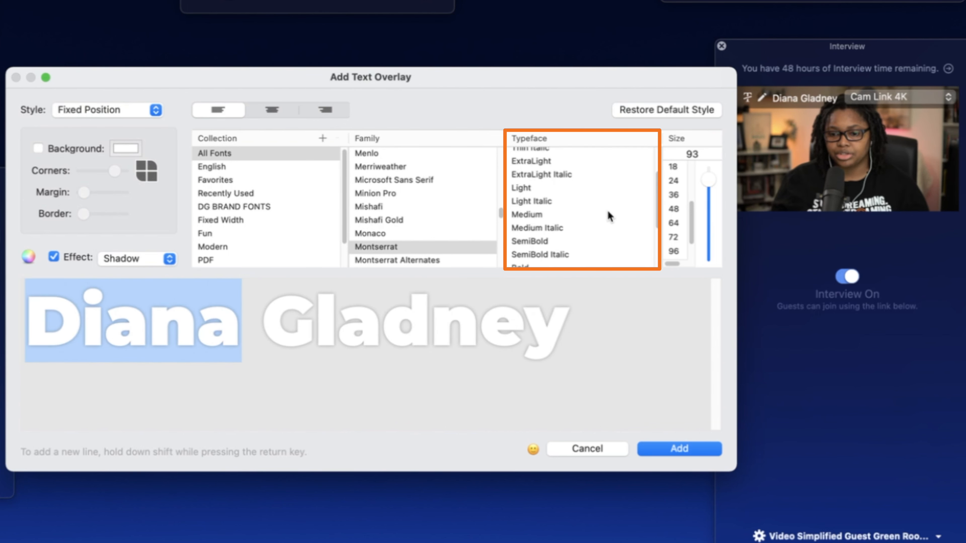
pyautogui.click(585, 180)
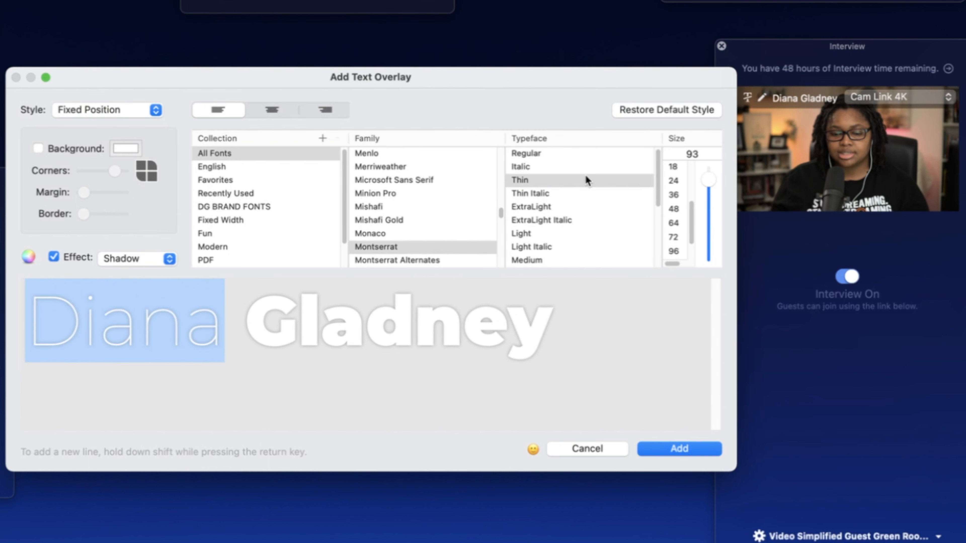
pyautogui.click(585, 233)
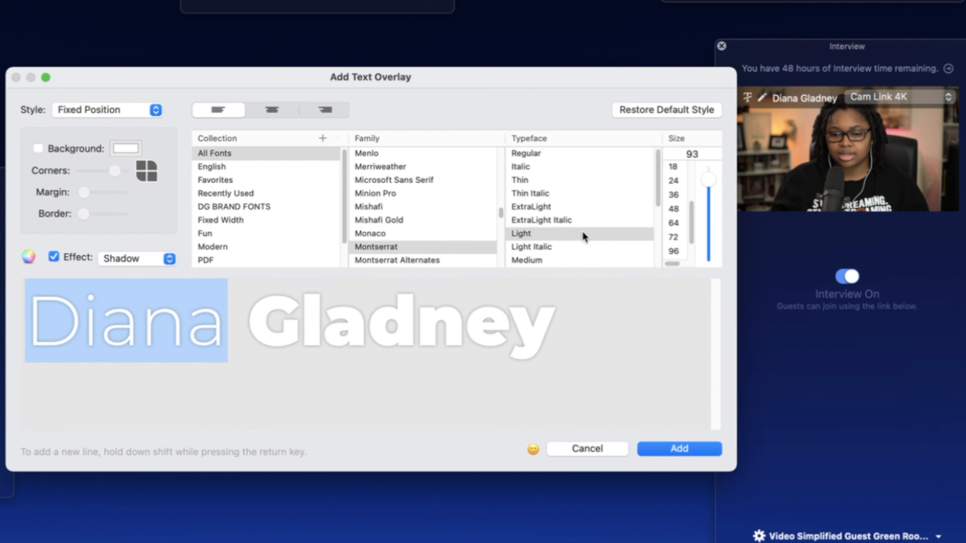
pyautogui.scroll(-2, 584, 236)
pyautogui.click(585, 233)
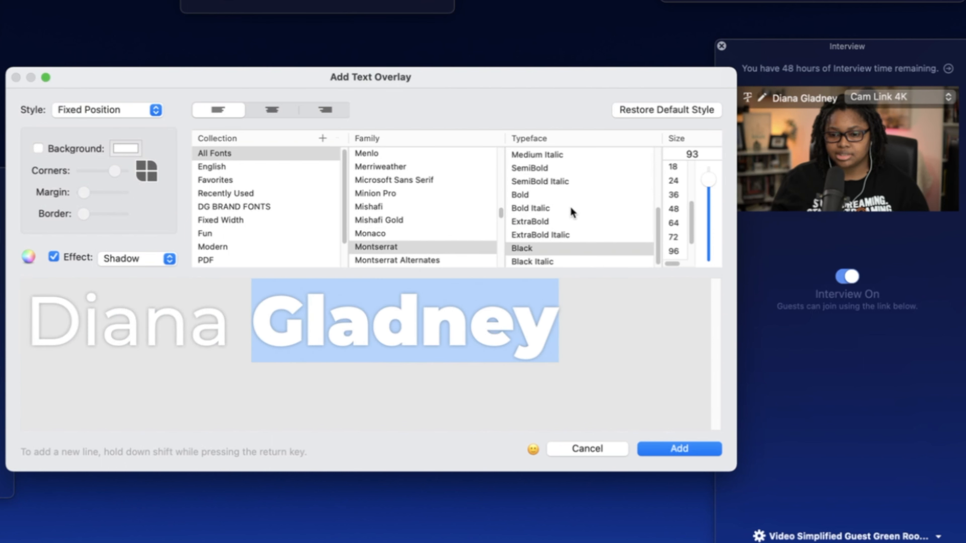
pyautogui.click(569, 194)
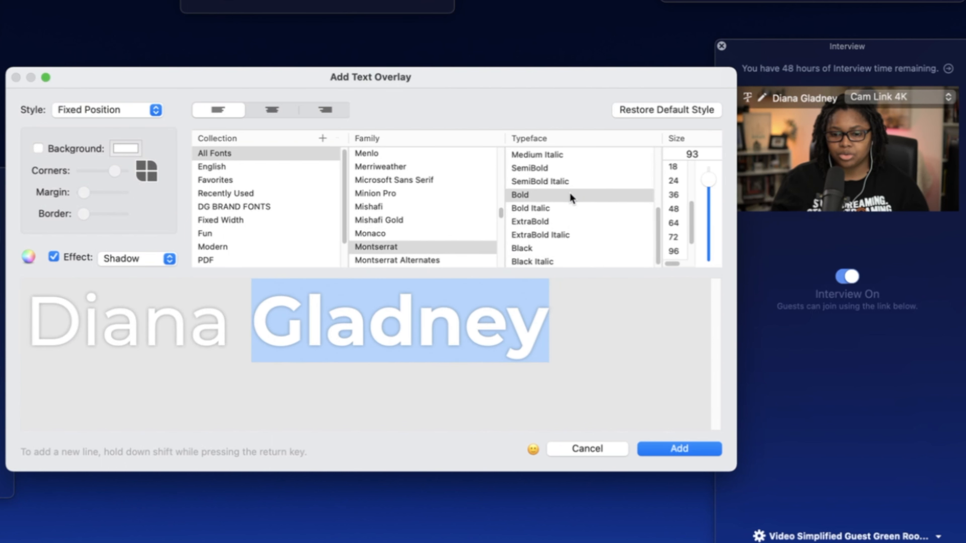
pyautogui.click(411, 313)
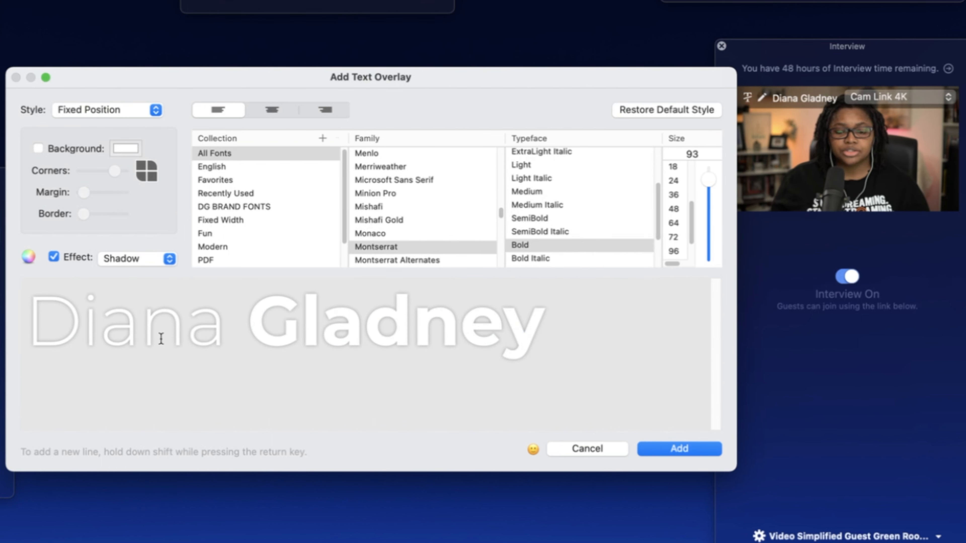
pyautogui.click(681, 449)
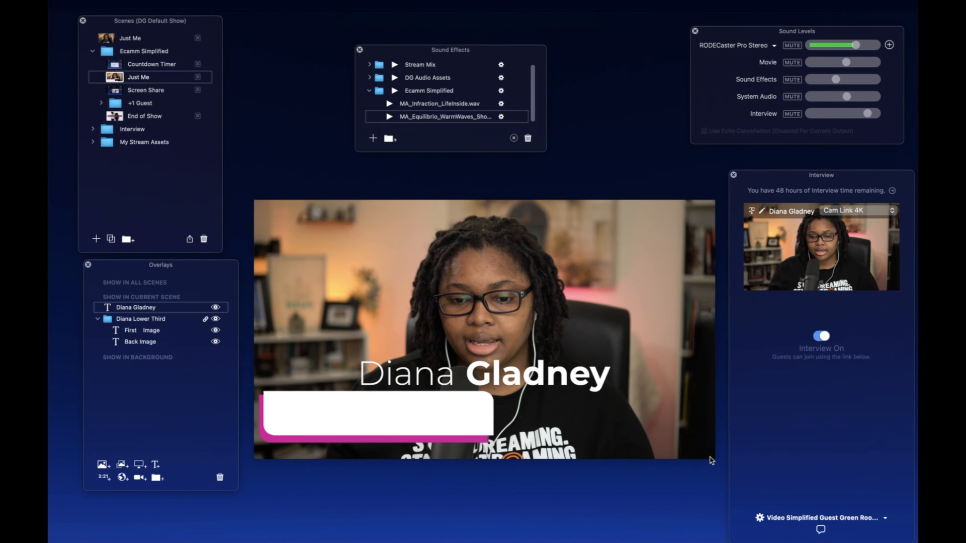
# - Recolor the full name with the magenta swatch that matches the back overlay, and save the text overlay
pyautogui.doubleClick(542, 374)
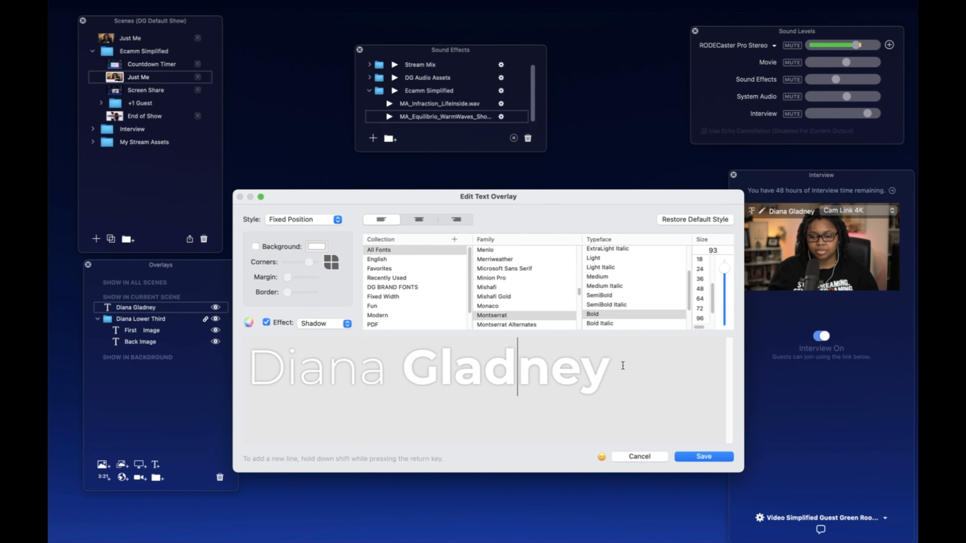
pyautogui.moveTo(622, 365); pyautogui.dragTo(245, 378)
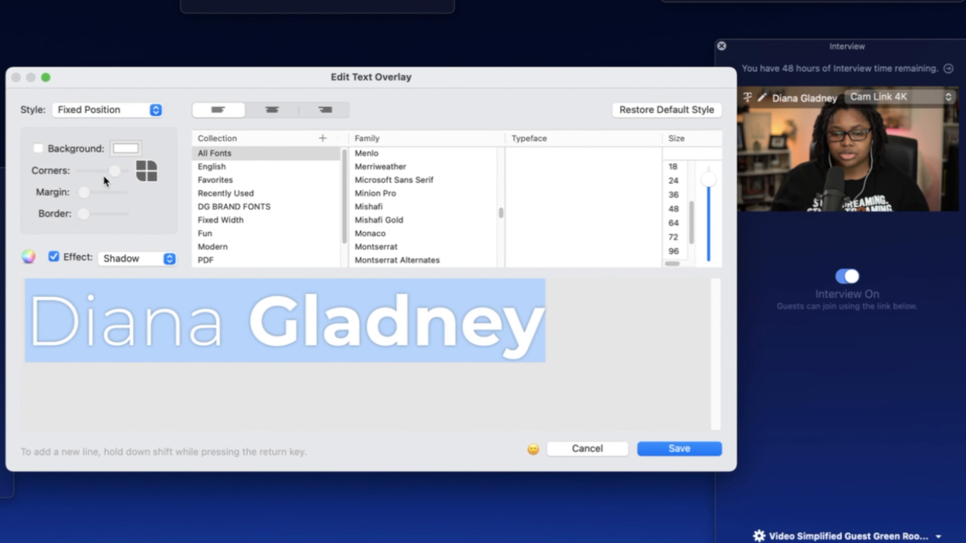
pyautogui.click(30, 256)
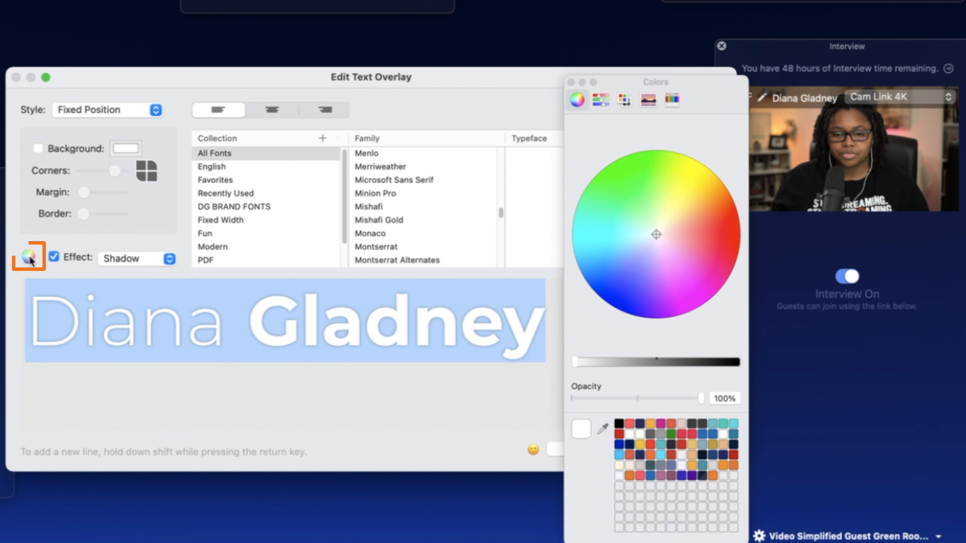
pyautogui.click(662, 425)
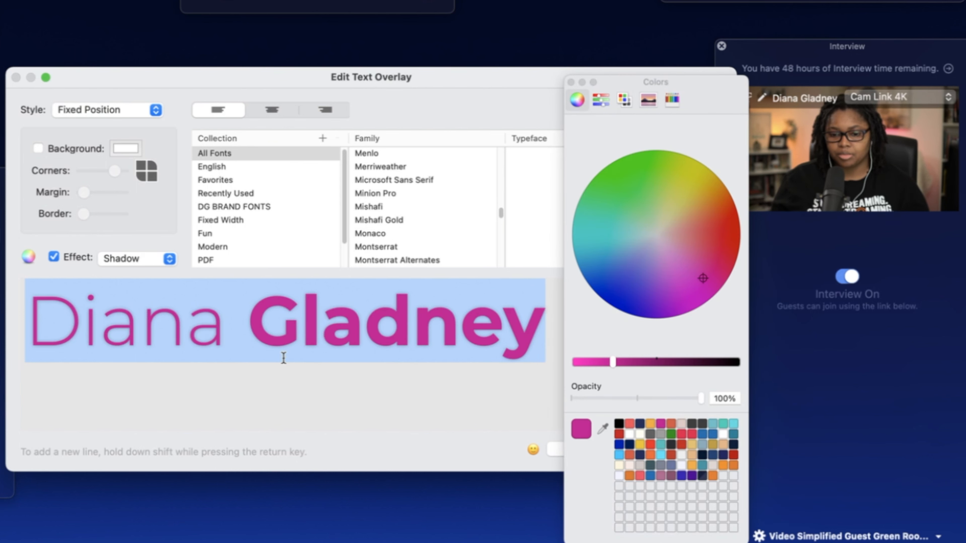
pyautogui.click(281, 370)
pyautogui.click(232, 312)
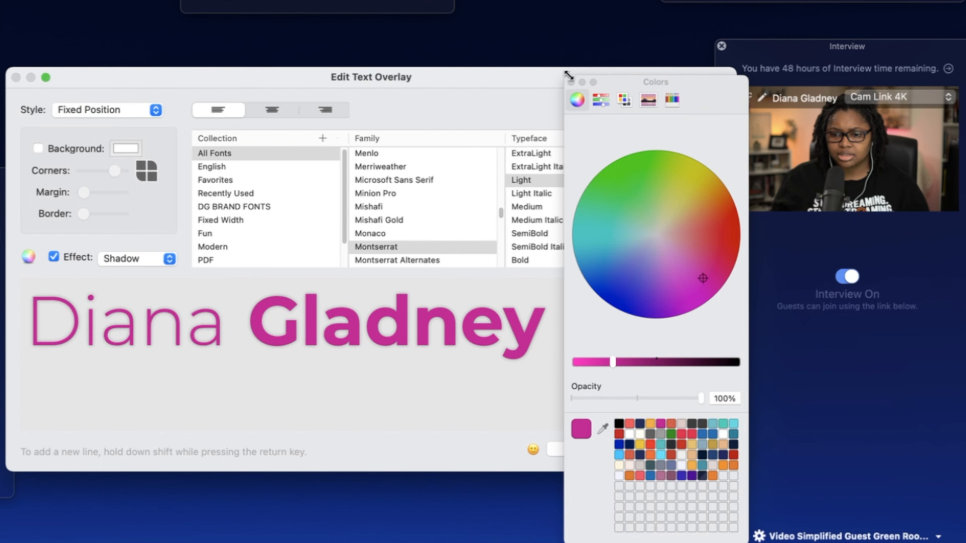
pyautogui.click(570, 82)
pyautogui.click(697, 453)
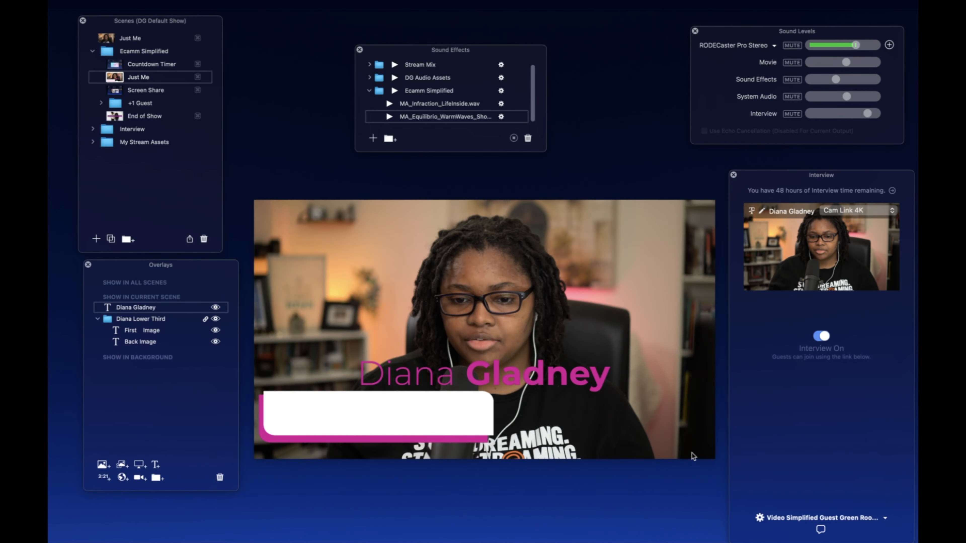
# - Place and size the name to fit the white overlay, and put it first in the lower third folder
pyautogui.moveTo(531, 370); pyautogui.dragTo(444, 408)
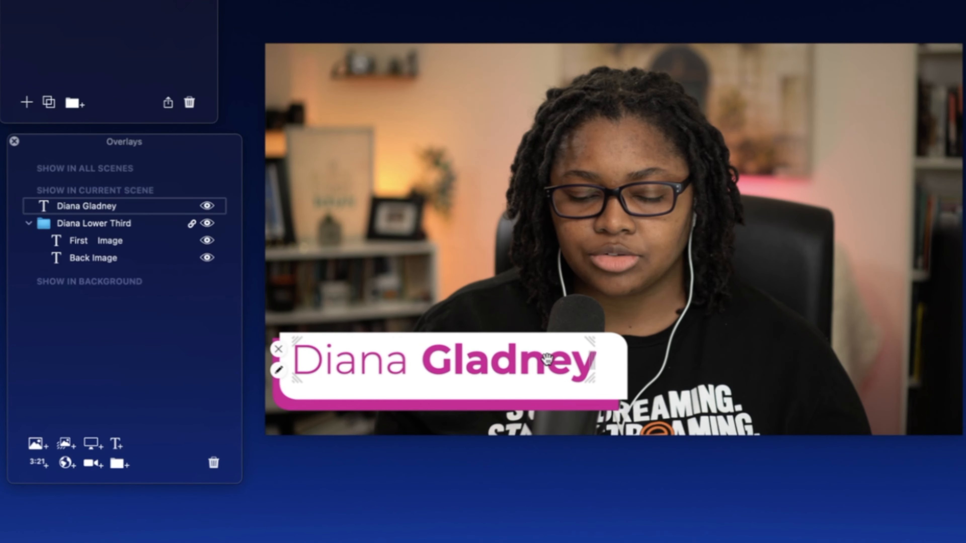
pyautogui.moveTo(547, 359); pyautogui.dragTo(550, 367)
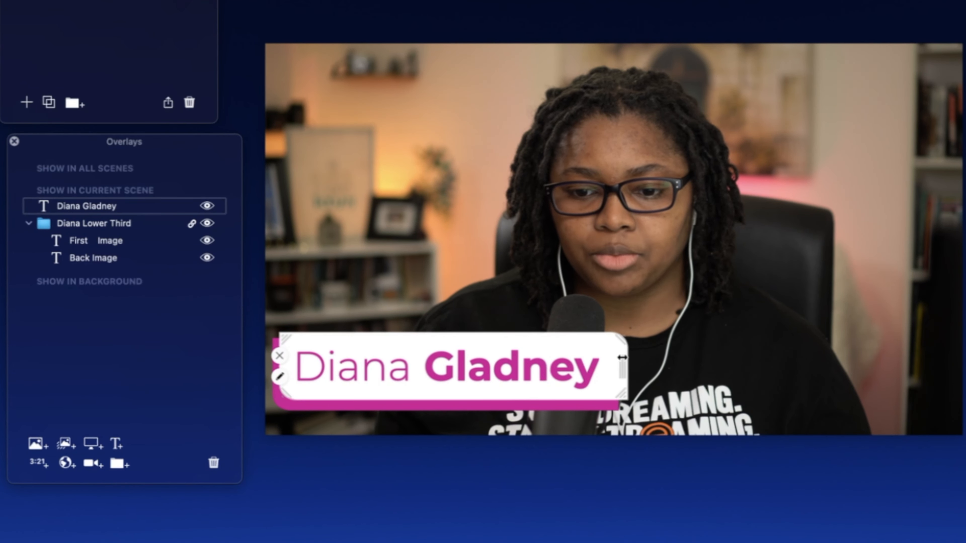
pyautogui.moveTo(622, 357)
pyautogui.mouseDown()
pyautogui.moveTo(658, 363)
pyautogui.moveTo(596, 350)
pyautogui.moveTo(615, 345)
pyautogui.mouseUp()
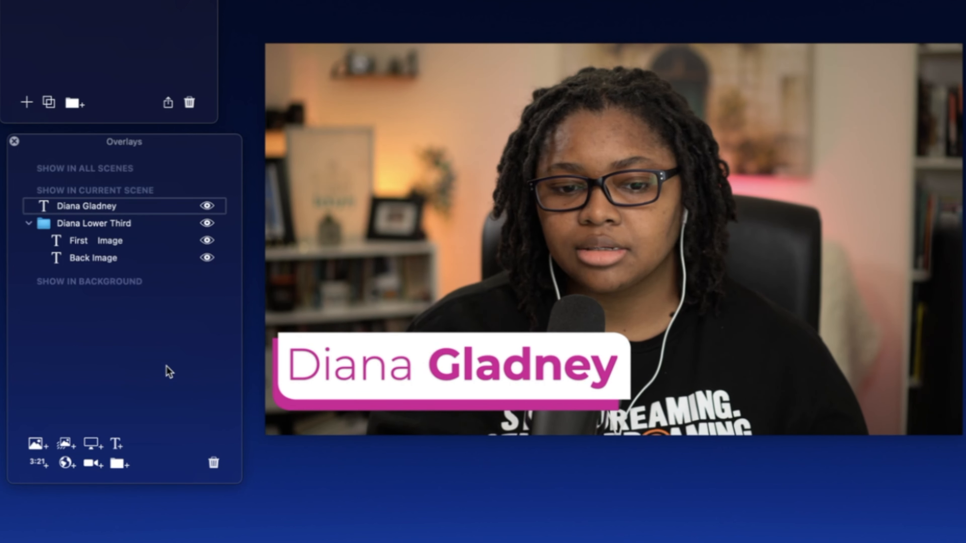
pyautogui.moveTo(80, 211); pyautogui.dragTo(84, 229)
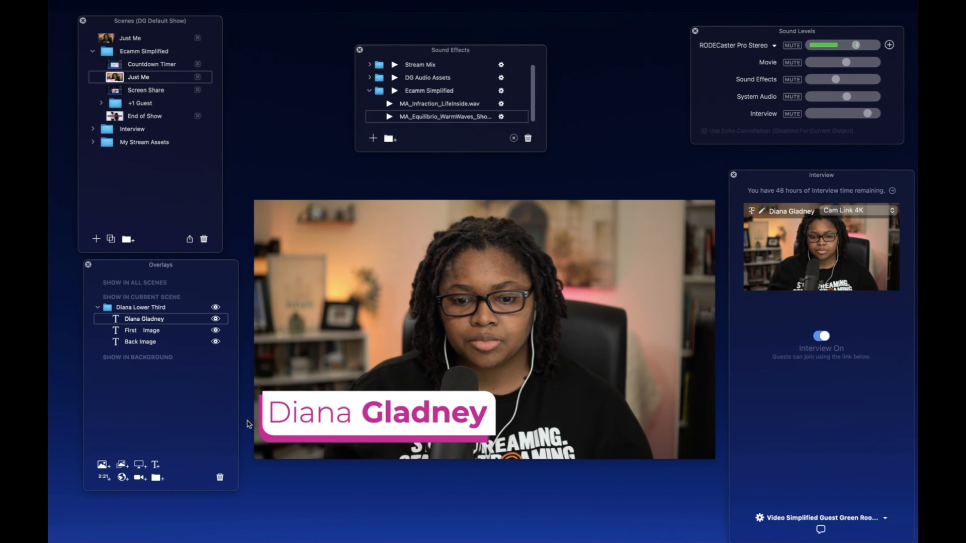
# - Set the First Image overlay's style to Fly In From Bottom and save it
pyautogui.doubleClick(266, 413)
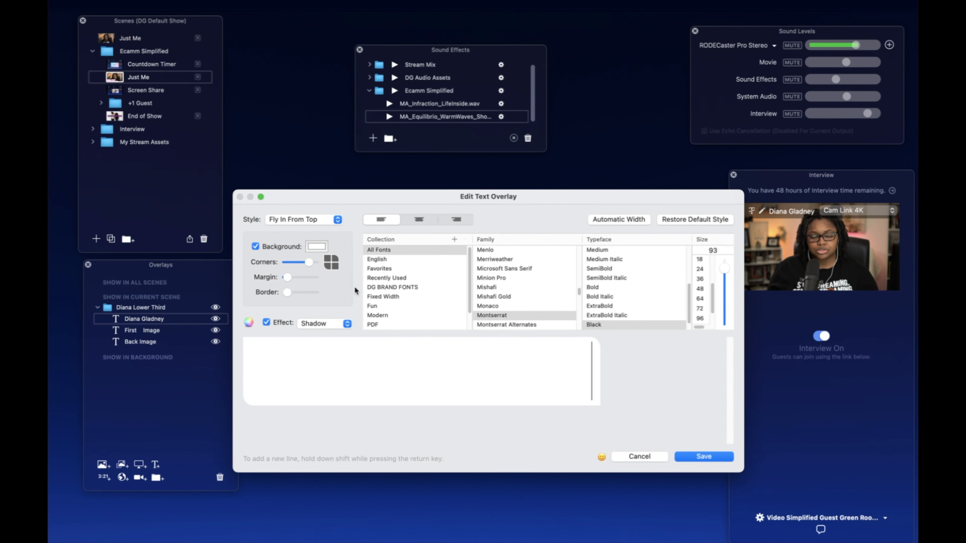
pyautogui.click(304, 216)
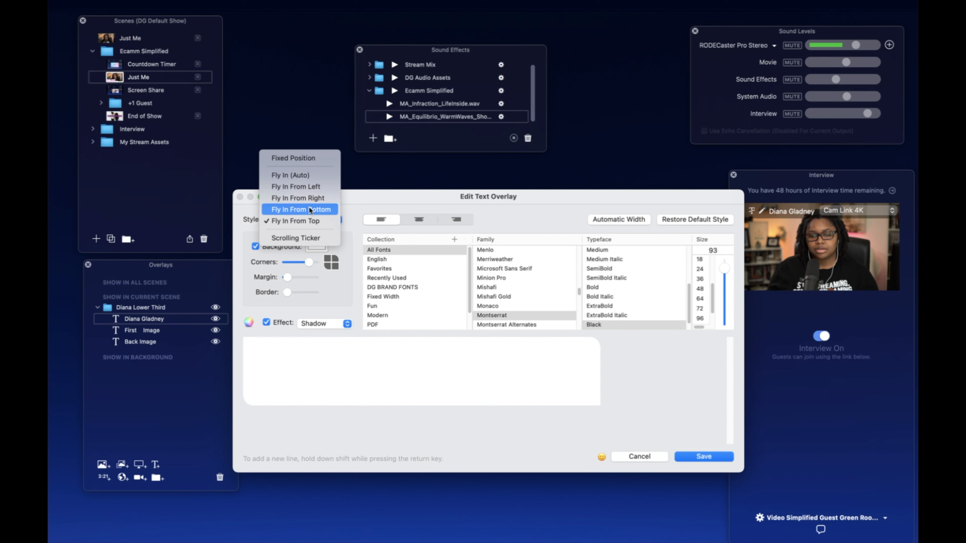
pyautogui.click(309, 210)
pyautogui.click(704, 456)
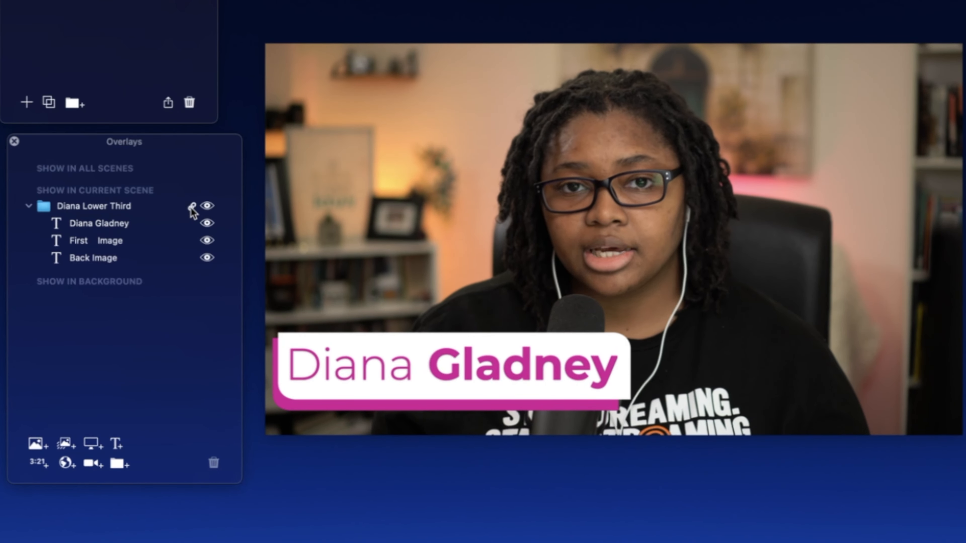
# - Move the linked lower third slightly lower in the video, and undo the trial resize of the white overlay
pyautogui.click(388, 372)
pyautogui.moveTo(387, 372)
pyautogui.mouseDown()
pyautogui.moveTo(391, 290)
pyautogui.moveTo(380, 352)
pyautogui.moveTo(384, 373)
pyautogui.moveTo(403, 377)
pyautogui.mouseUp()
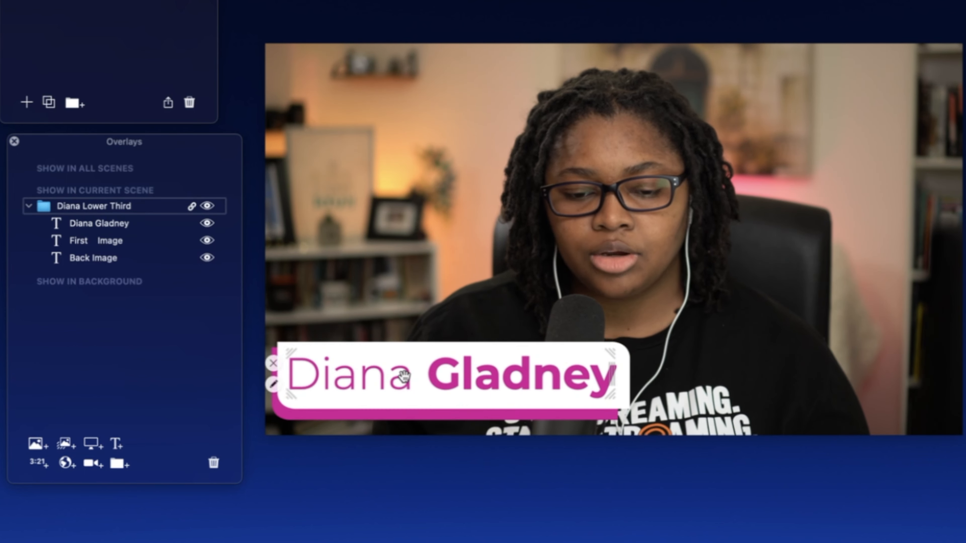
pyautogui.moveTo(626, 398)
pyautogui.mouseDown()
pyautogui.moveTo(600, 393)
pyautogui.moveTo(615, 397)
pyautogui.mouseUp()
pyautogui.press('super+z')
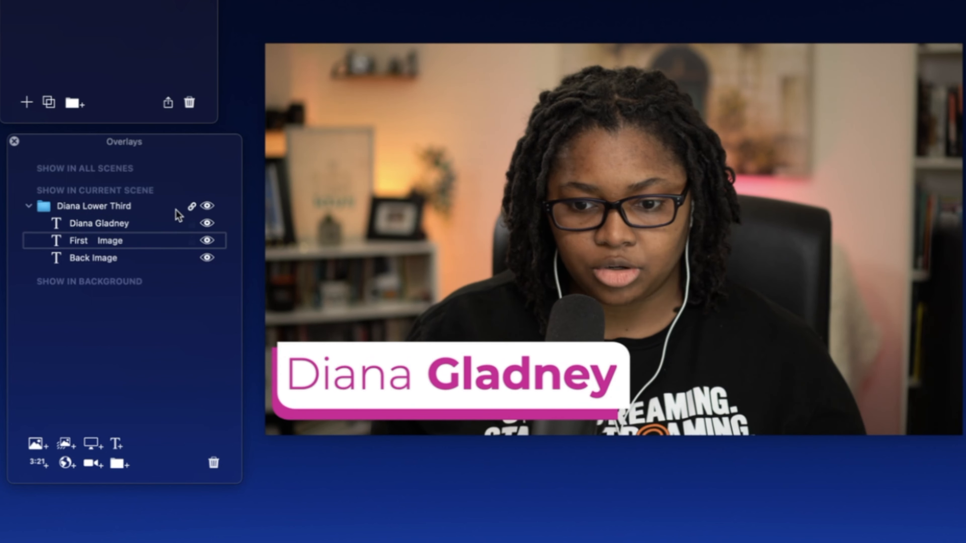
# - Lock the name, First Image and Back Image overlays inside the lower third folder
pyautogui.click(191, 223)
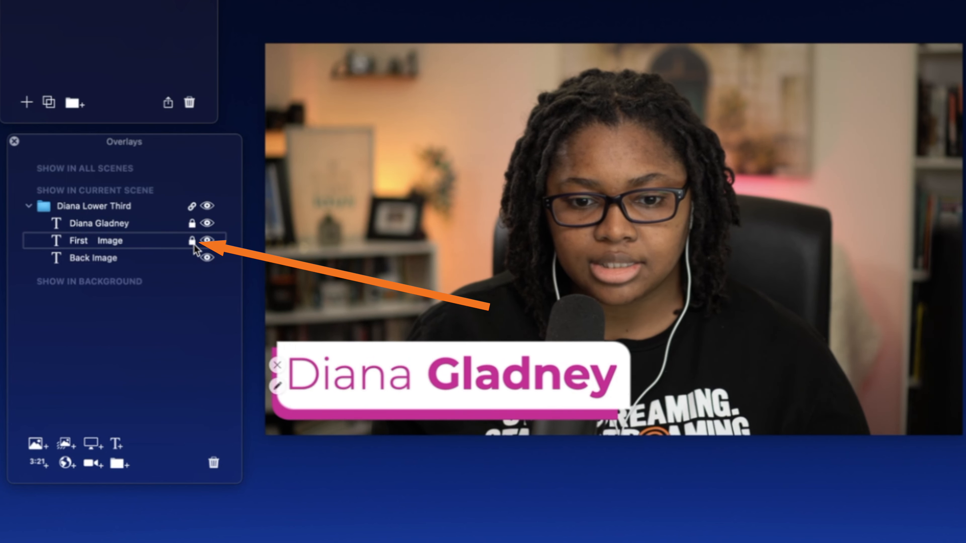
pyautogui.click(191, 258)
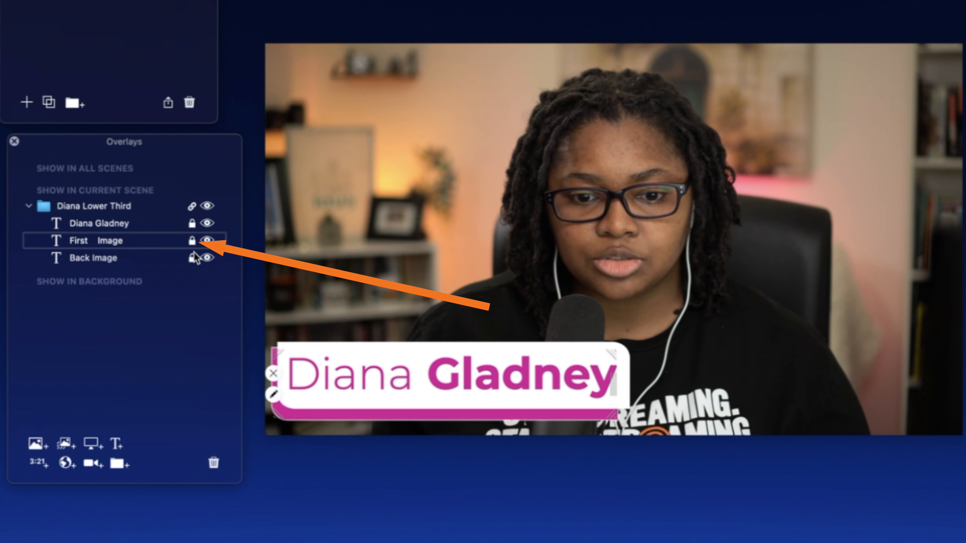
pyautogui.click(627, 411)
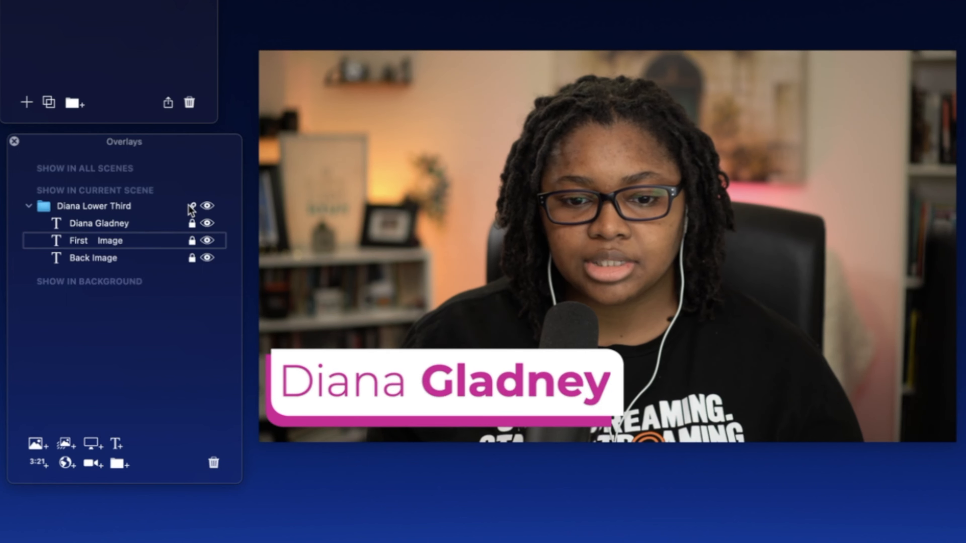
# - Unlink the lower third folder, try to move the locked name overlay, and link the folder again
pyautogui.click(191, 205)
pyautogui.click(455, 369)
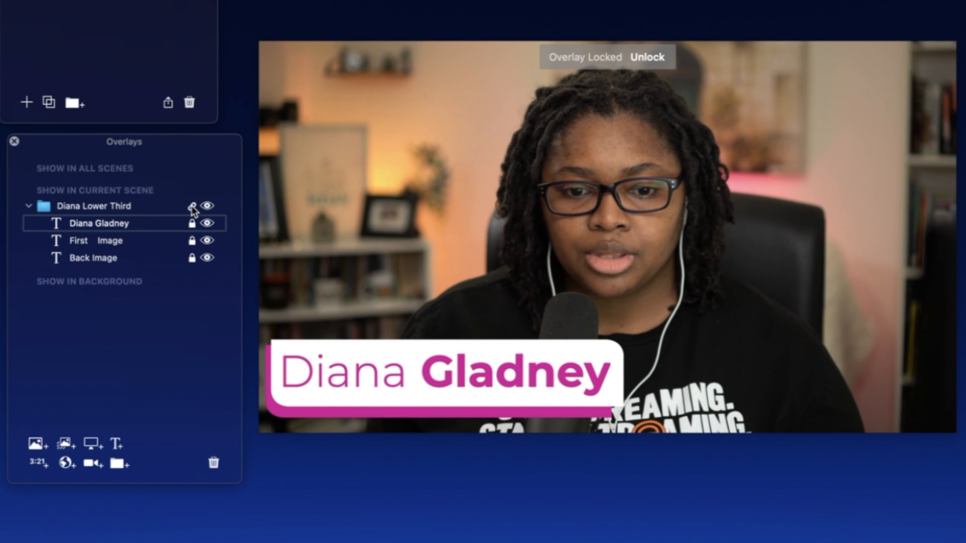
pyautogui.click(191, 207)
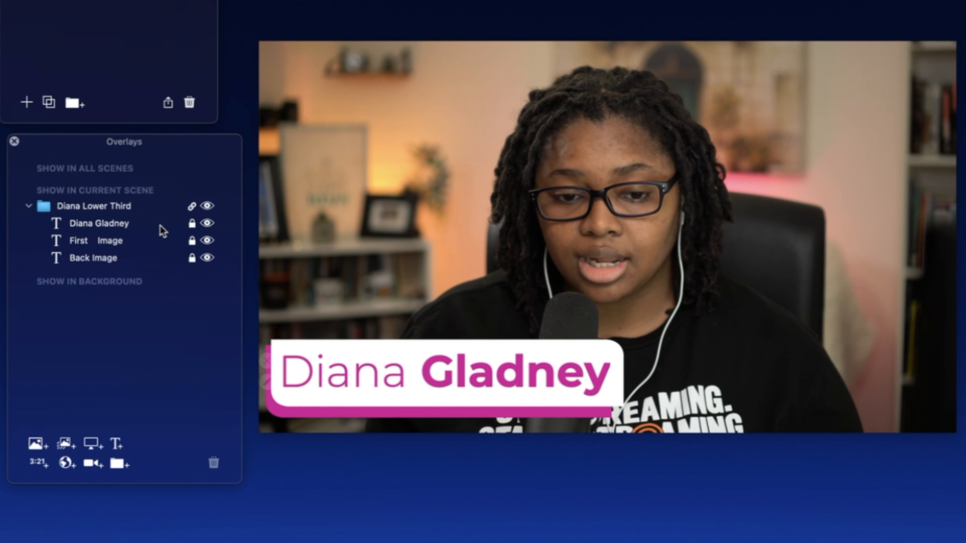
# - Preview the finished lower third's fly-in animation by hiding and showing its folder
pyautogui.click(207, 206)
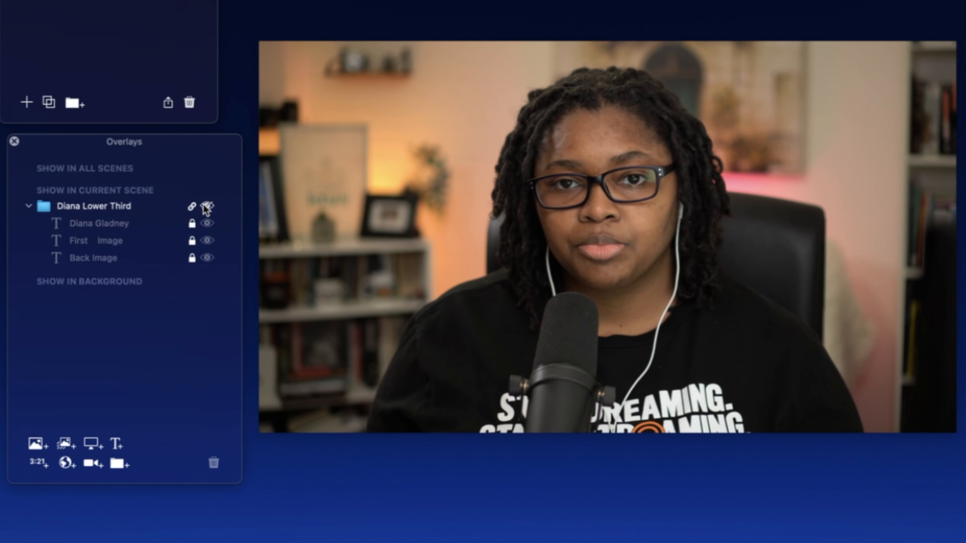
pyautogui.click(207, 206)
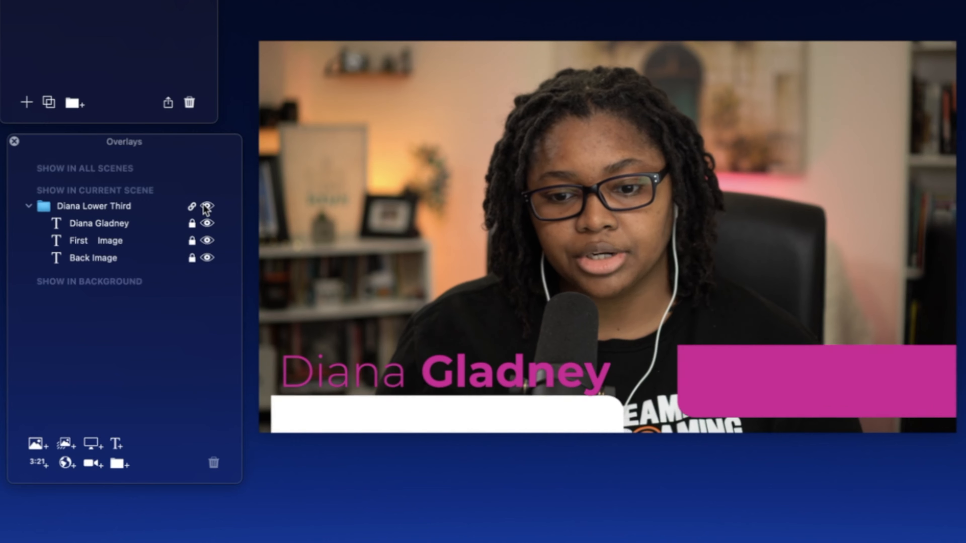
# - Change the lower third's name text overlay to the Fly In From Top style and save it
pyautogui.click(173, 227)
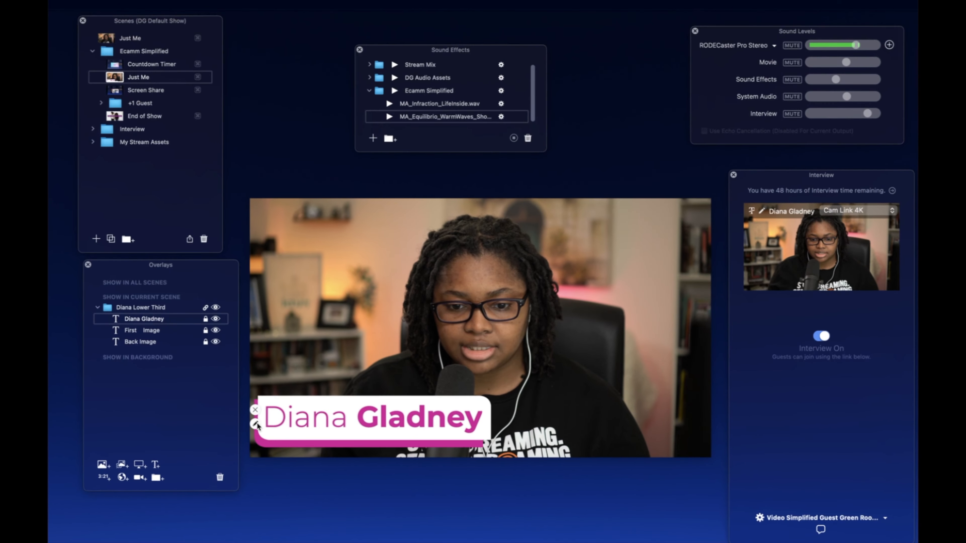
pyautogui.click(267, 382)
pyautogui.click(168, 322)
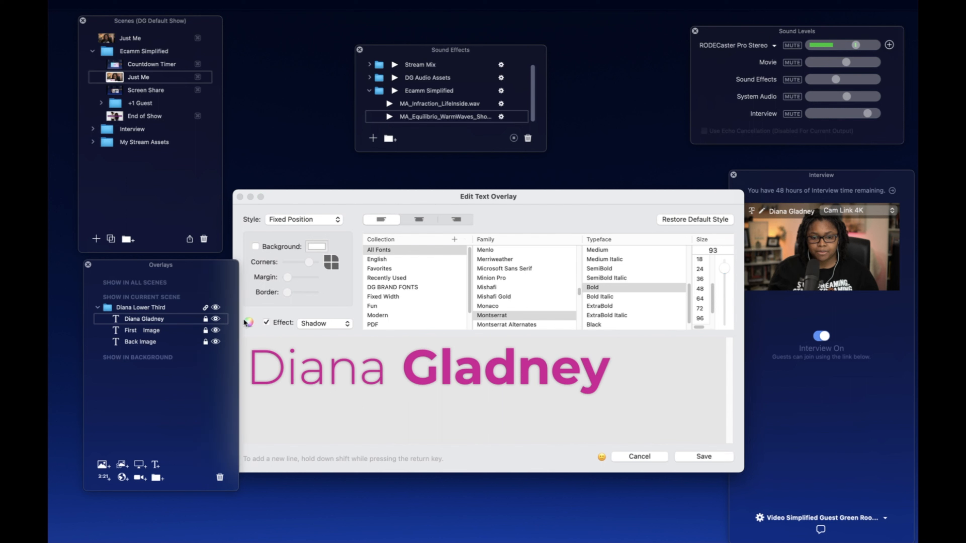
pyautogui.click(315, 365)
pyautogui.click(321, 219)
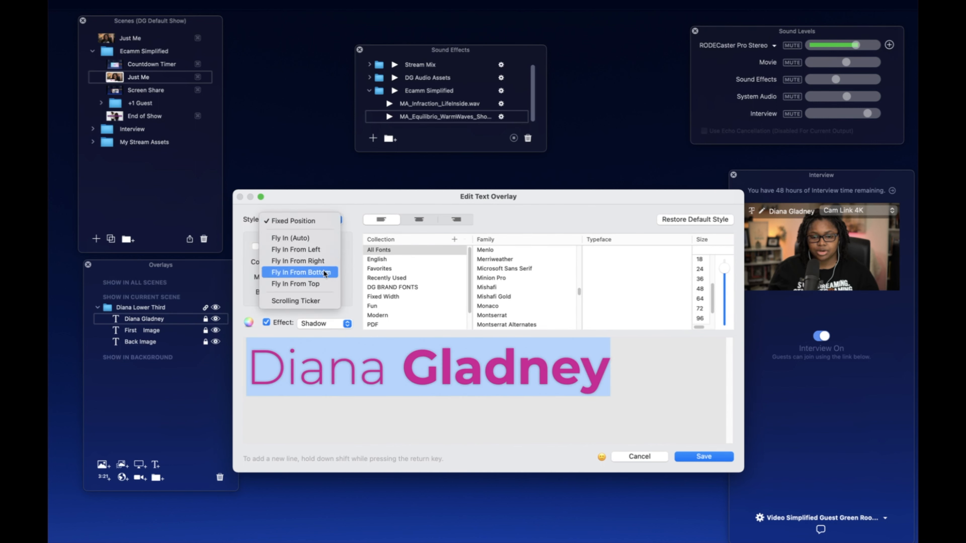
pyautogui.click(324, 283)
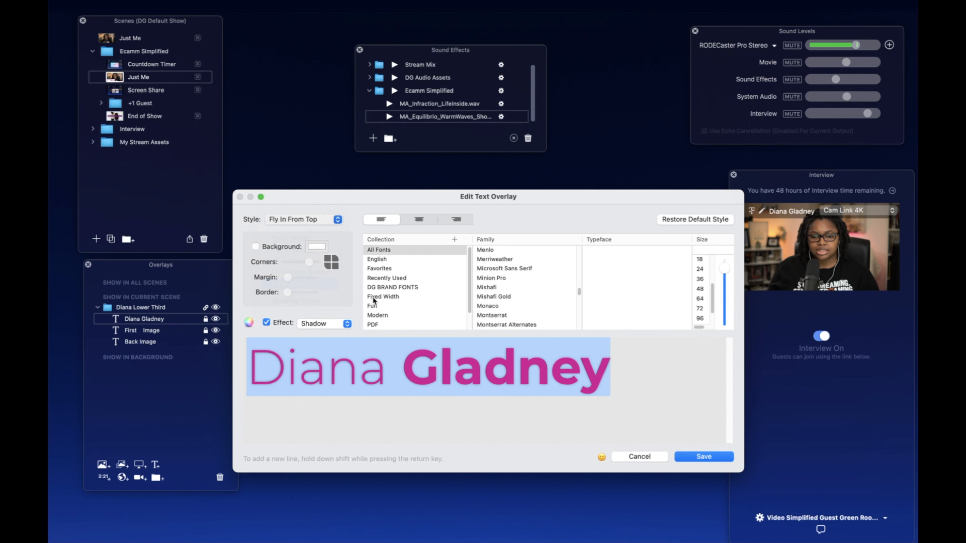
pyautogui.click(715, 458)
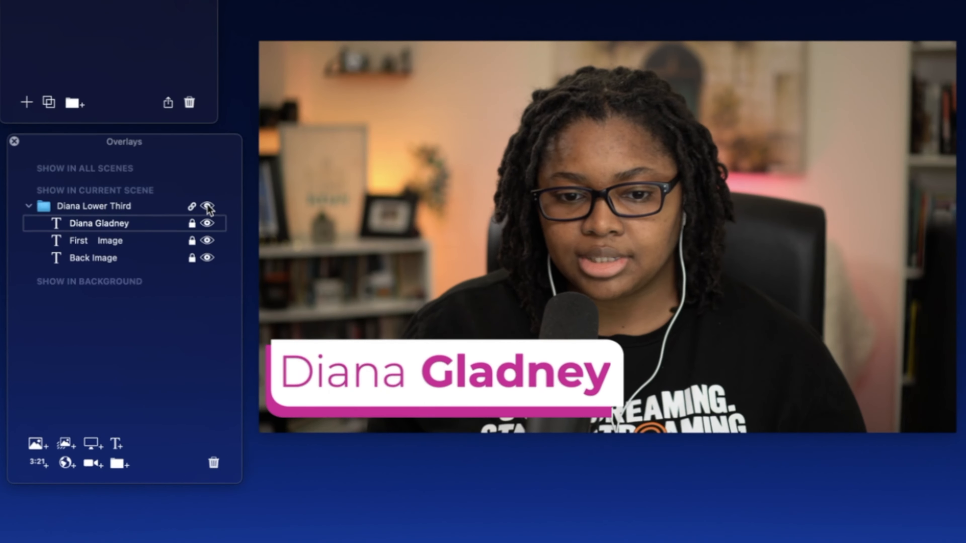
# - Preview the name's new fly-in animation by repeatedly hiding and showing the lower third folder
pyautogui.click(215, 307)
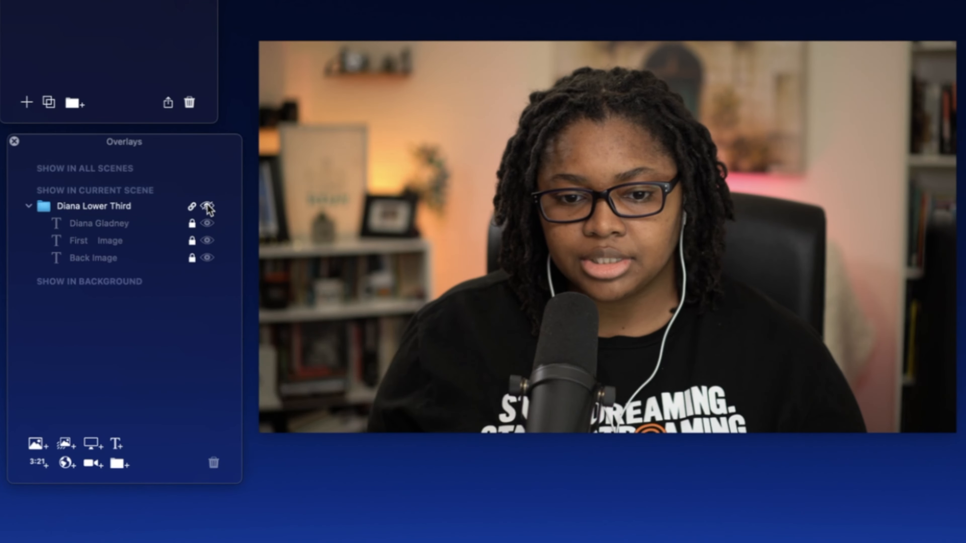
pyautogui.click(208, 208)
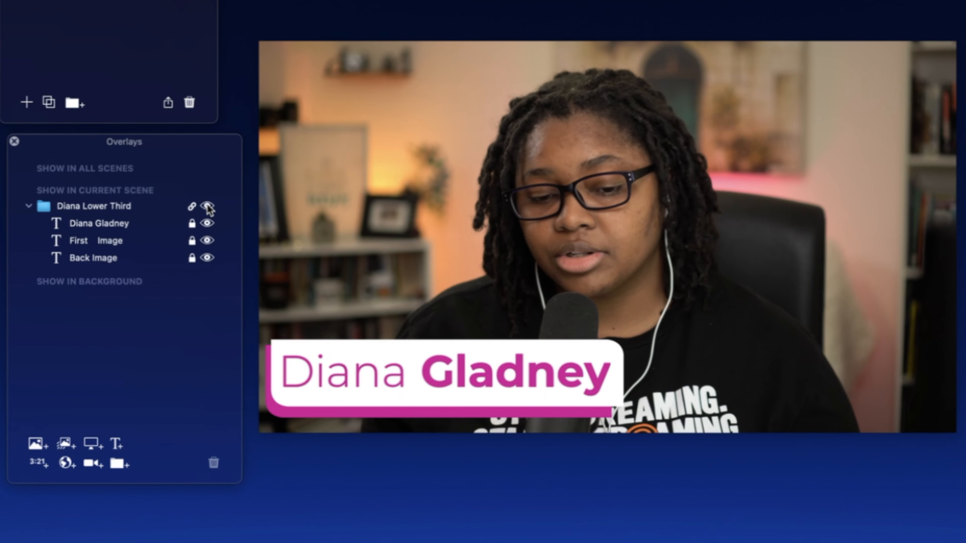
pyautogui.click(207, 207)
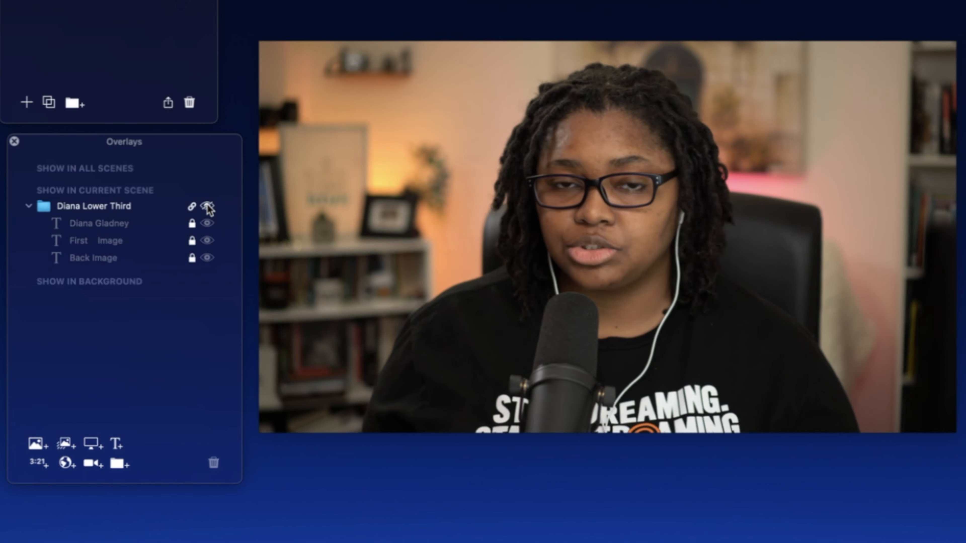
pyautogui.click(207, 206)
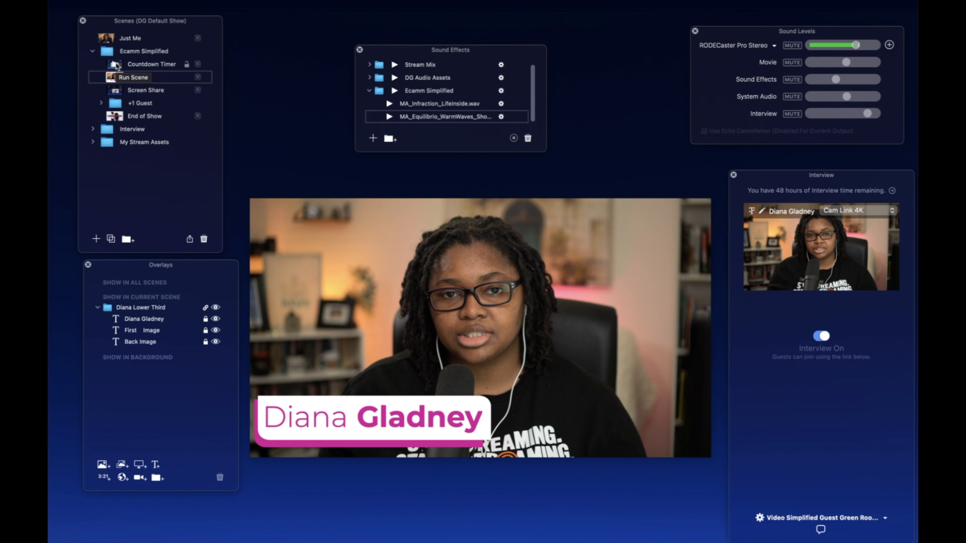
# - Run the Countdown Timer scene and return to the Just Me scene to check the scene switch
pyautogui.click(115, 65)
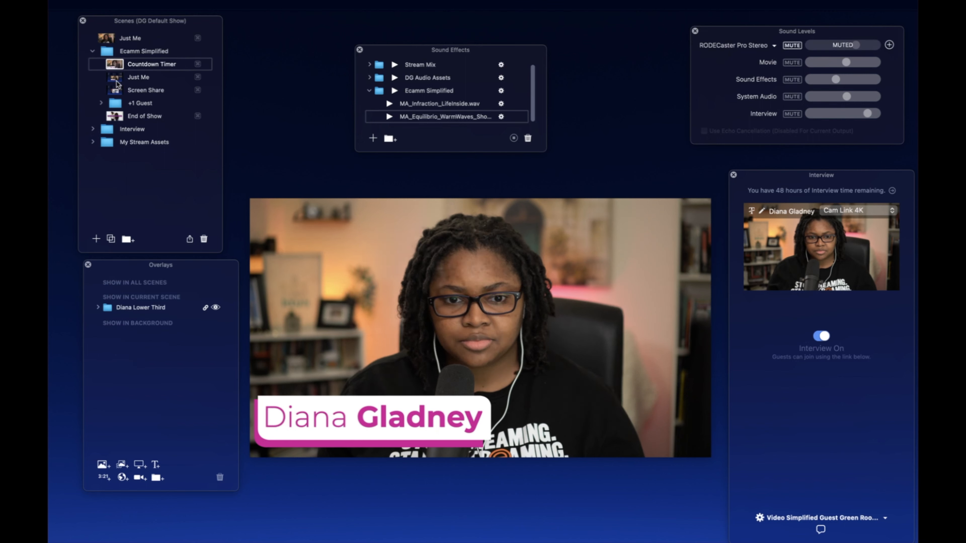
pyautogui.click(117, 86)
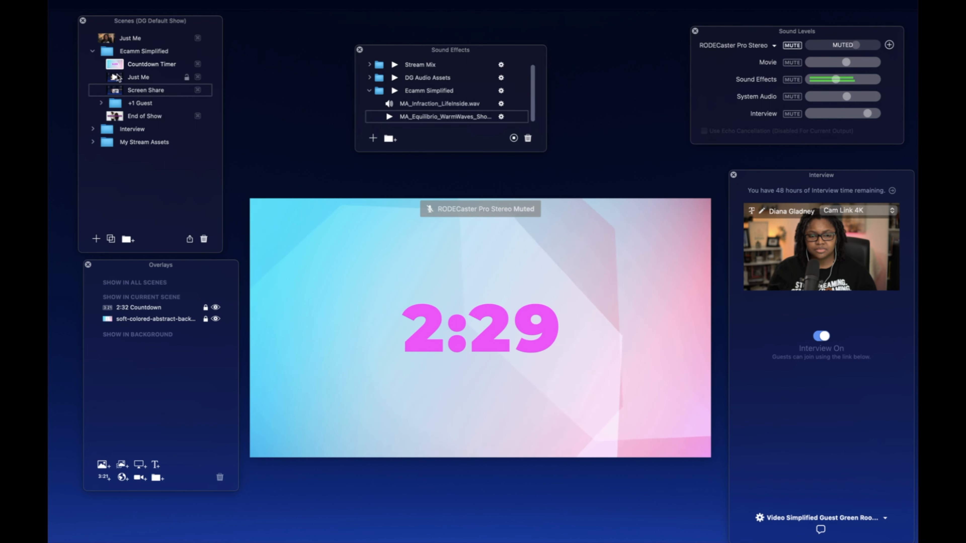
pyautogui.click(117, 77)
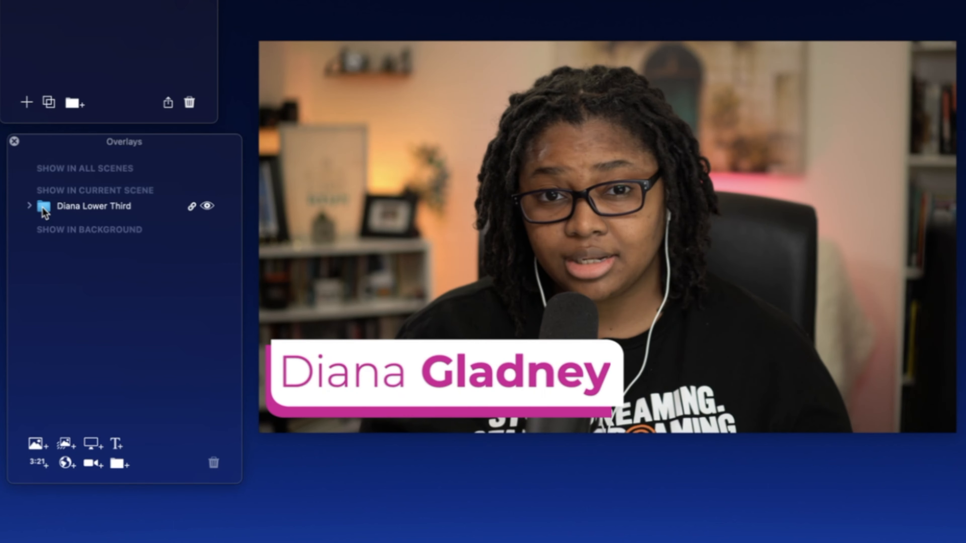
# - Duplicate the lower third folder, keeping the original in the current scene and placing the copy under Show in All Scenes
pyautogui.moveTo(43, 208)
pyautogui.mouseDown()
pyautogui.moveTo(45, 181)
pyautogui.moveTo(45, 223)
pyautogui.mouseUp()
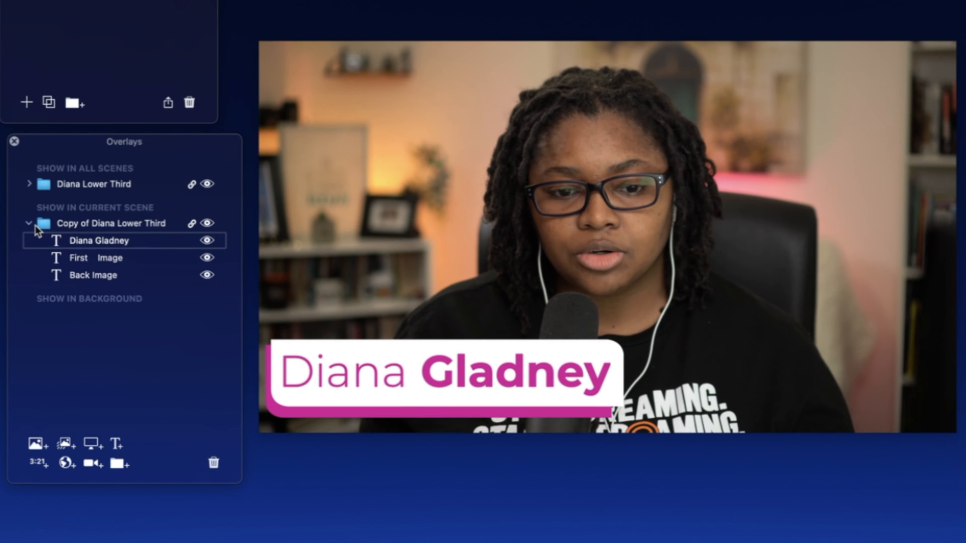
pyautogui.click(30, 224)
pyautogui.click(36, 223)
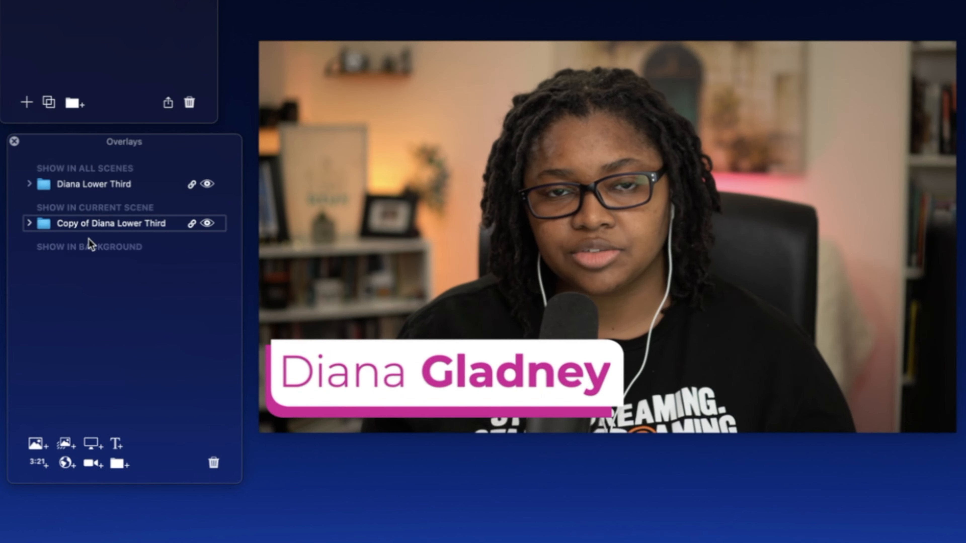
pyautogui.moveTo(38, 218)
pyautogui.mouseDown()
pyautogui.moveTo(38, 160)
pyautogui.moveTo(44, 226)
pyautogui.moveTo(31, 195)
pyautogui.moveTo(44, 223)
pyautogui.mouseUp()
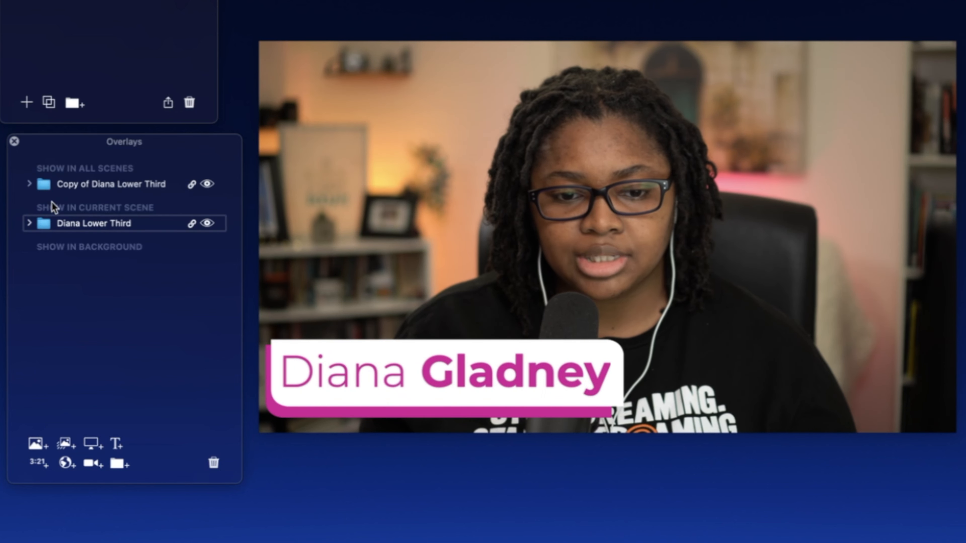
# - Rename the copied folder in all scenes with the original lower third's name plus the suffix "+1"
pyautogui.click(82, 185)
pyautogui.click(83, 184)
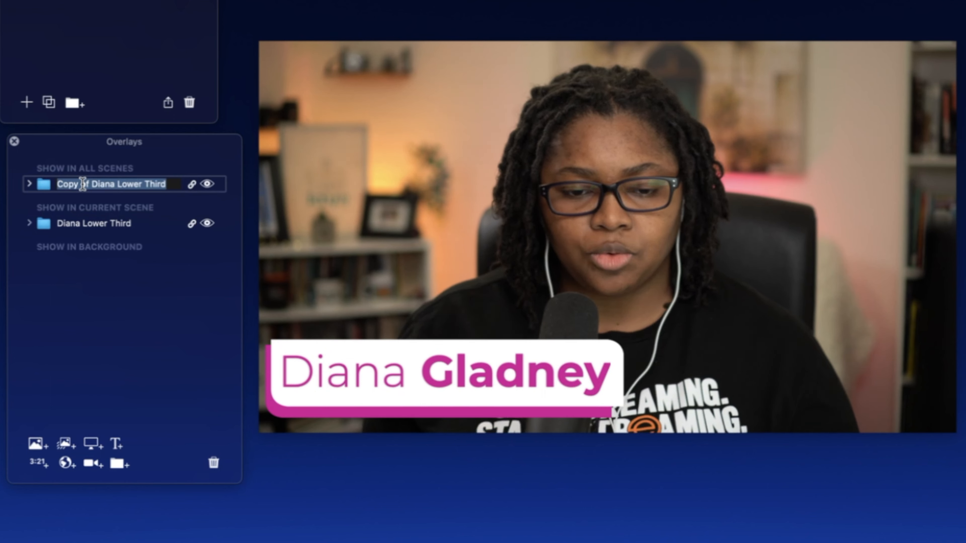
pyautogui.write('Diana Lower Thir')
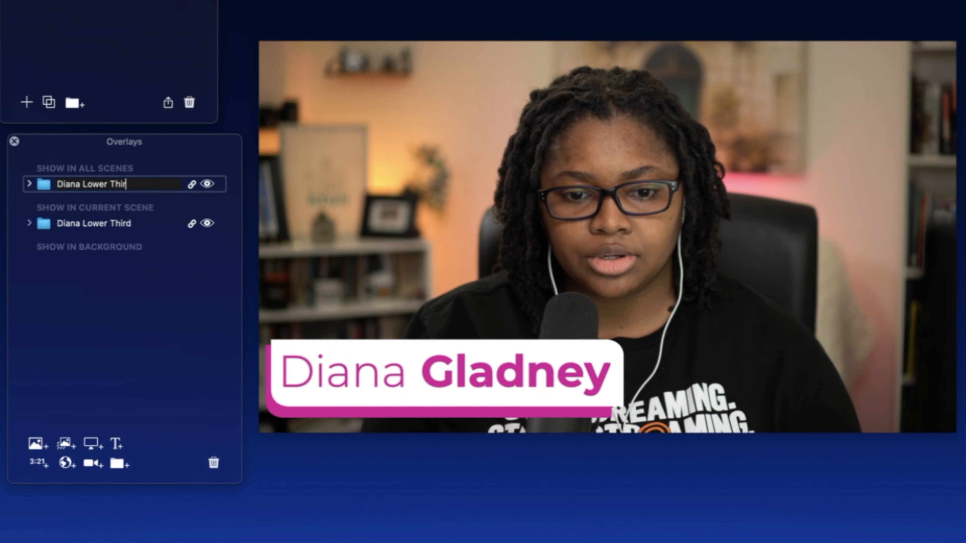
pyautogui.write('d')
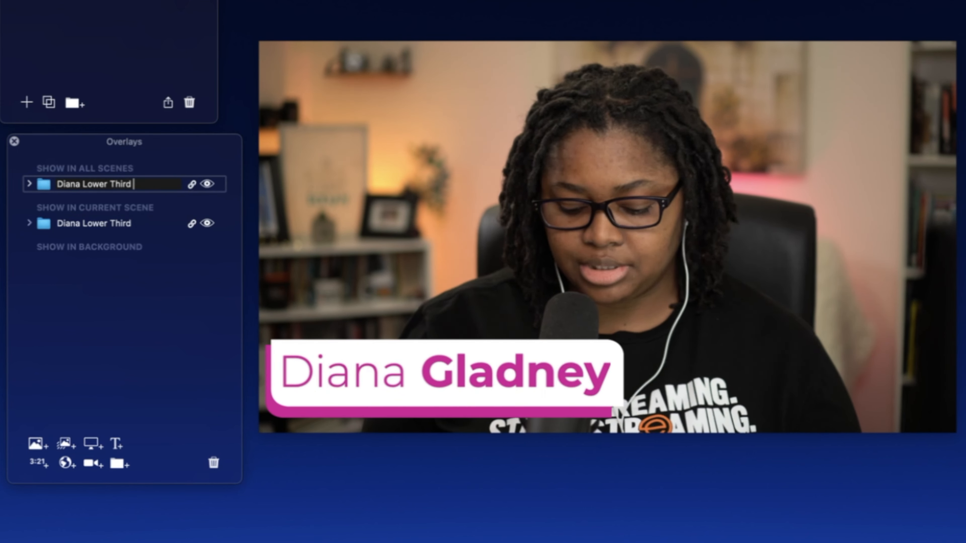
pyautogui.write(' +1')
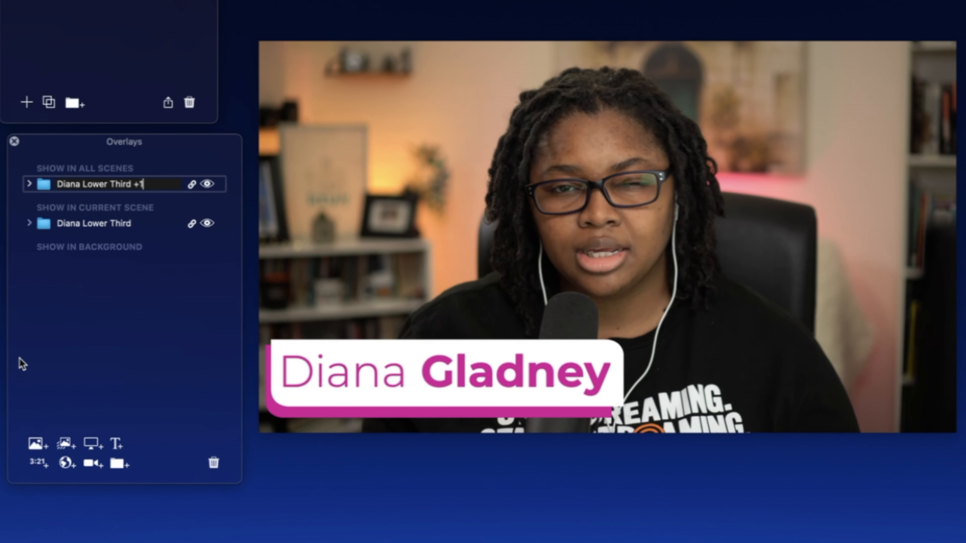
pyautogui.click(61, 227)
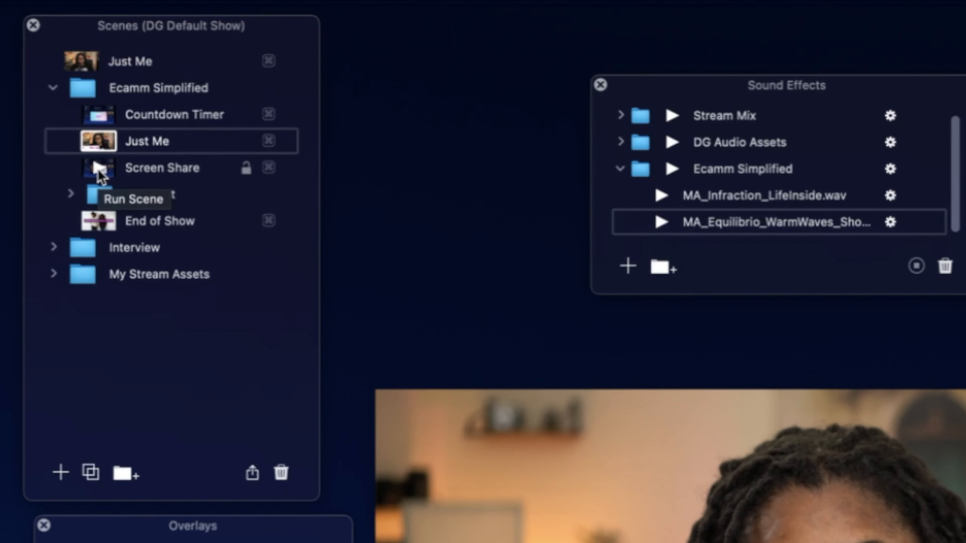
# - Run the +1 Guest Scene and move the +1 lower third folder into that scene's own overlays
pyautogui.click(71, 194)
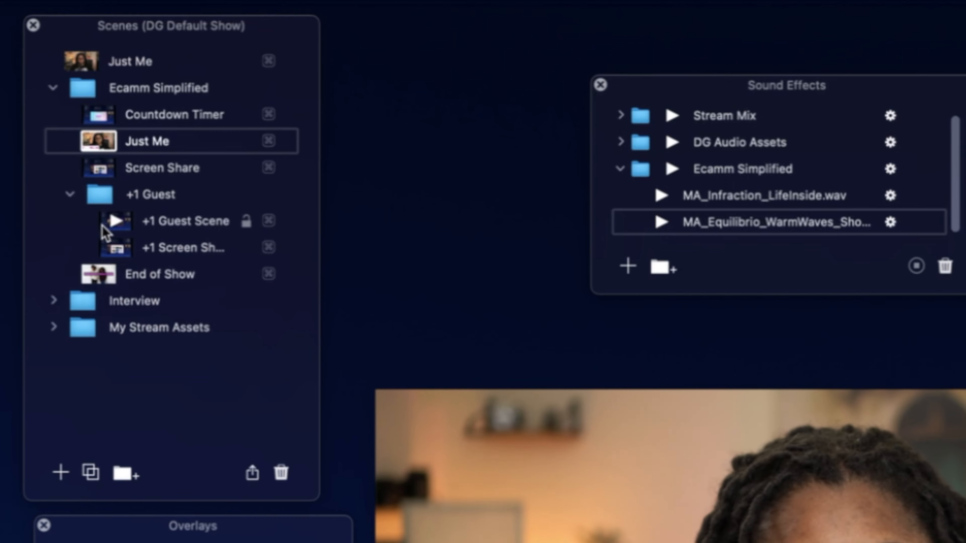
pyautogui.click(114, 221)
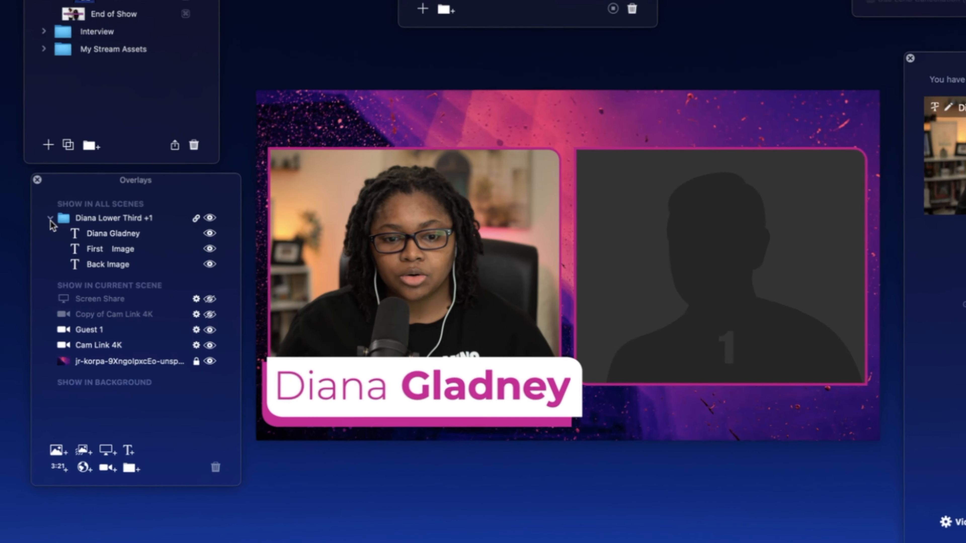
pyautogui.click(97, 293)
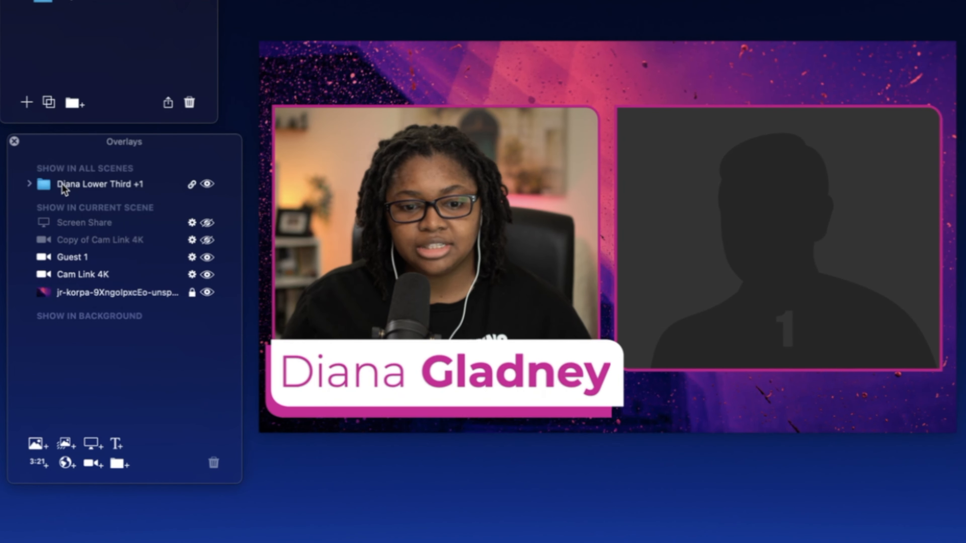
pyautogui.moveTo(46, 182); pyautogui.dragTo(47, 215)
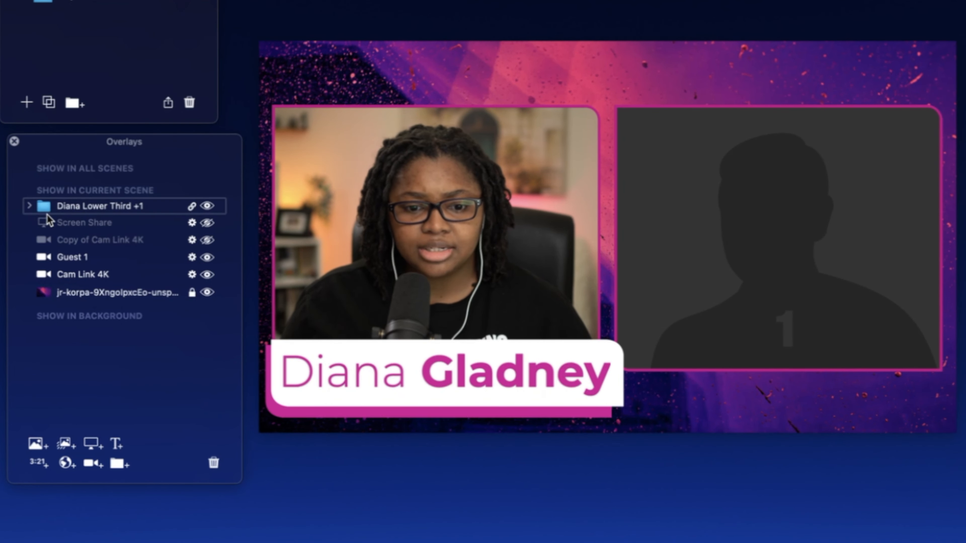
# - Delete the hidden Screen Share and Copy of Cam Link 4K overlays from the +1 Guest Scene
pyautogui.click(140, 228)
pyautogui.keyDown('shift'); pyautogui.click(137, 243); pyautogui.keyUp('shift')
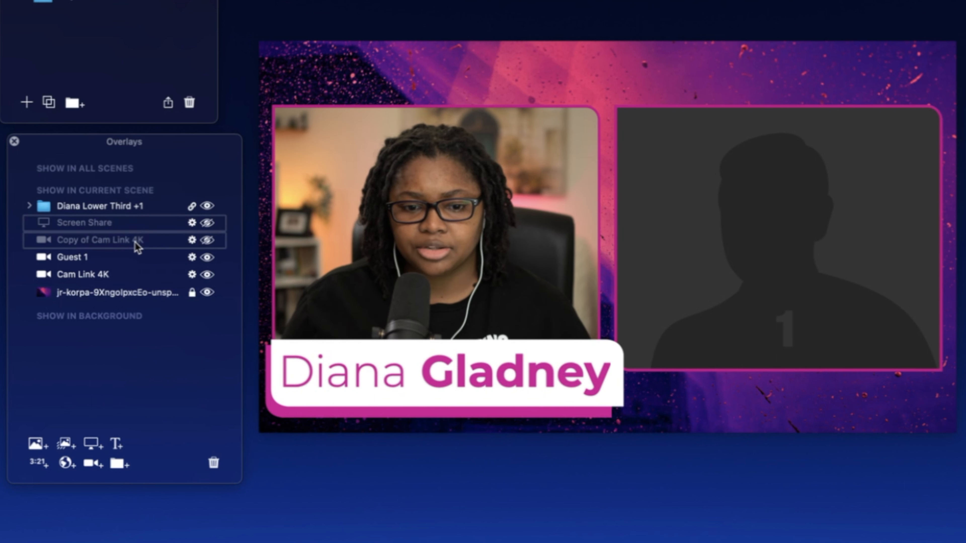
pyautogui.click(213, 463)
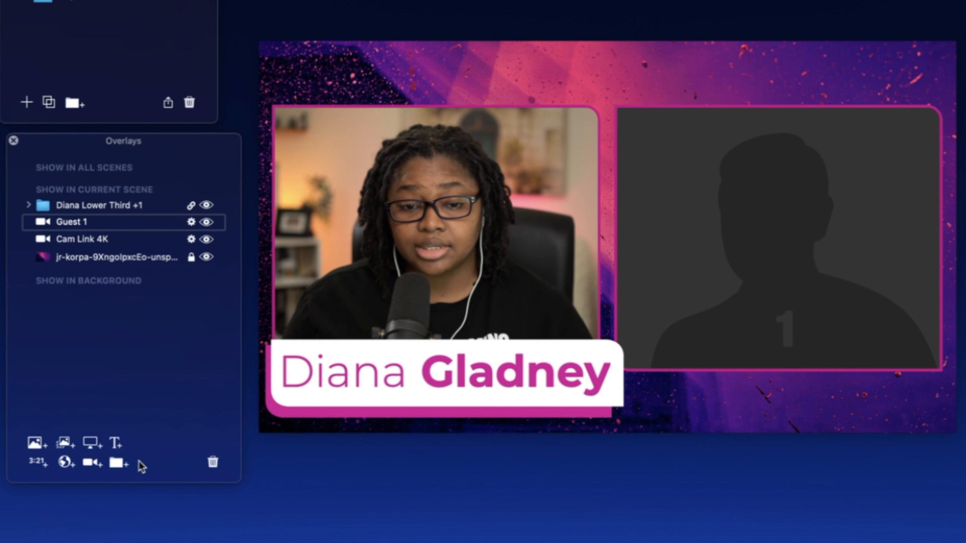
# - Create overlay folders named "Host Assets" and "Guest Assets" in the +1 Guest Scene
pyautogui.click(127, 463)
pyautogui.write('Hol')
pyautogui.write('t')
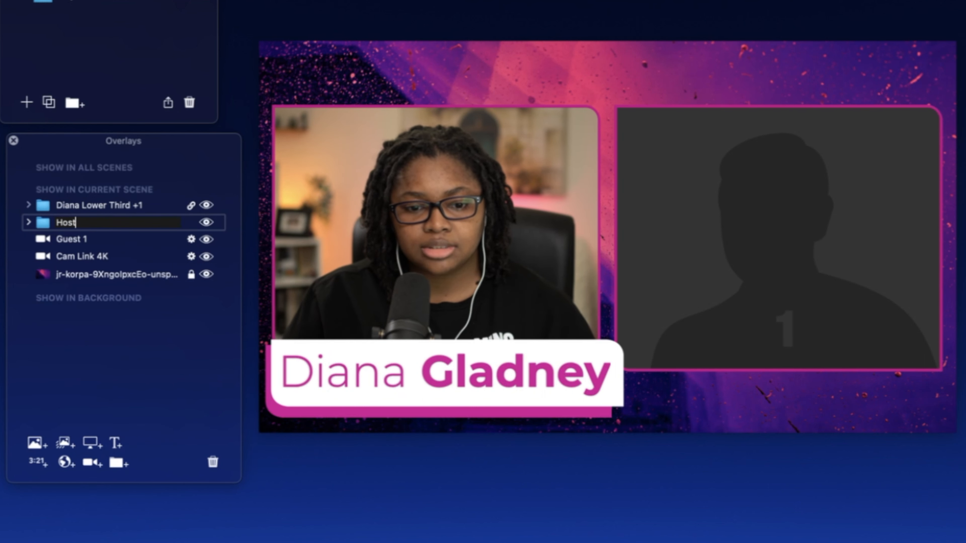
pyautogui.write(' Assets')
pyautogui.press('Return')
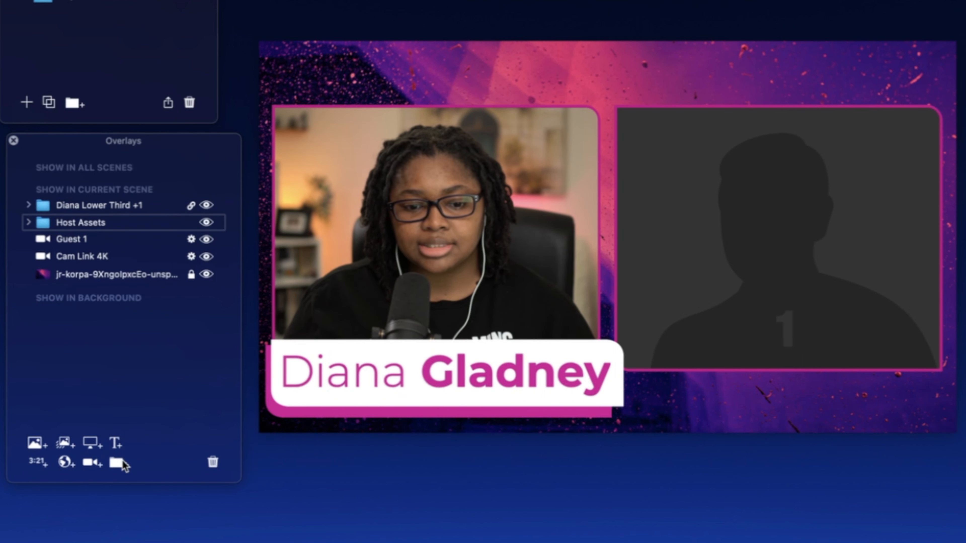
pyautogui.click(124, 465)
pyautogui.write('Gu')
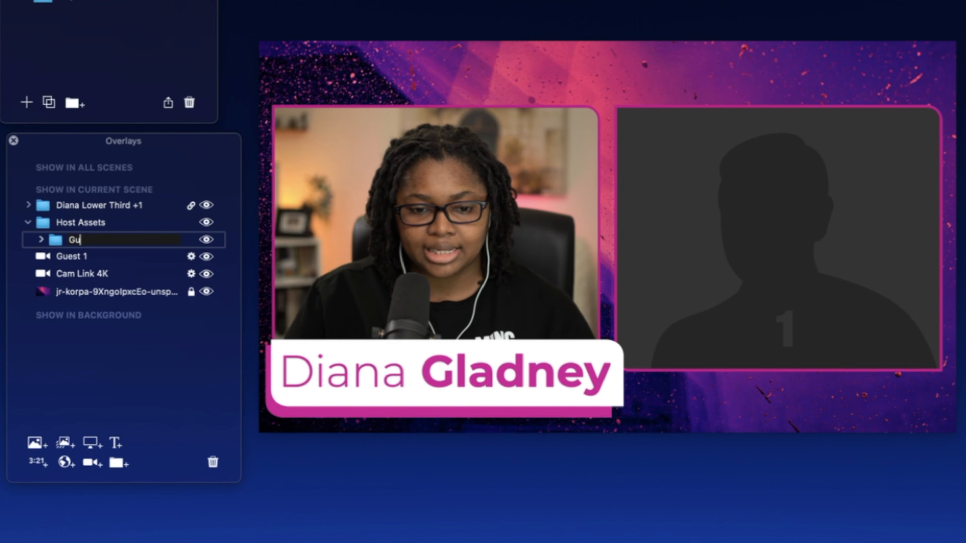
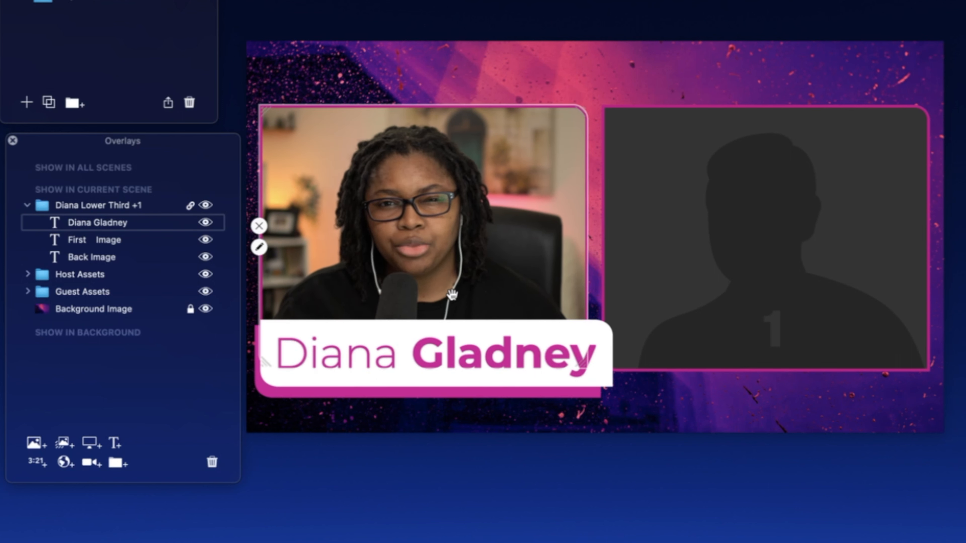
# - Shrink the name text in the +1 lower third and nudge the linked lower third slightly left
pyautogui.moveTo(456, 359)
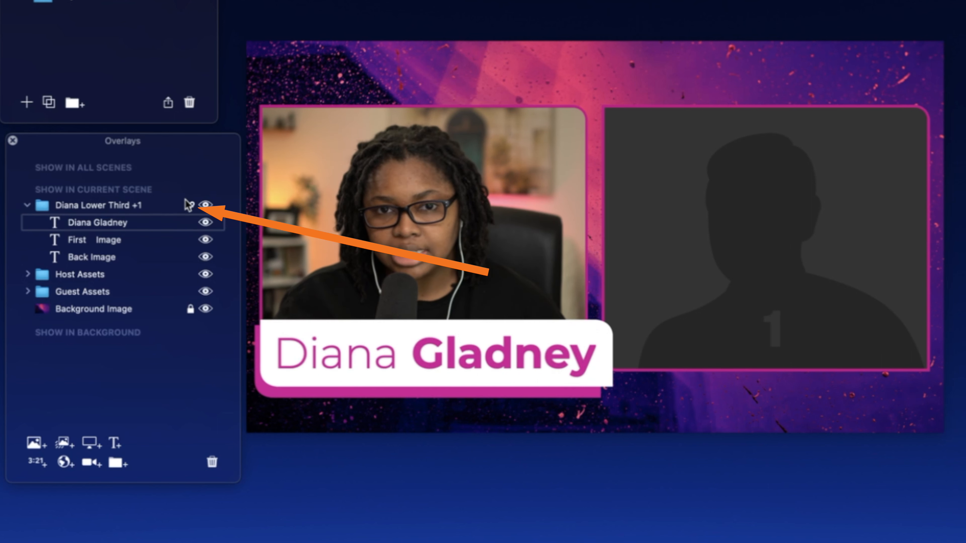
pyautogui.moveTo(485, 367)
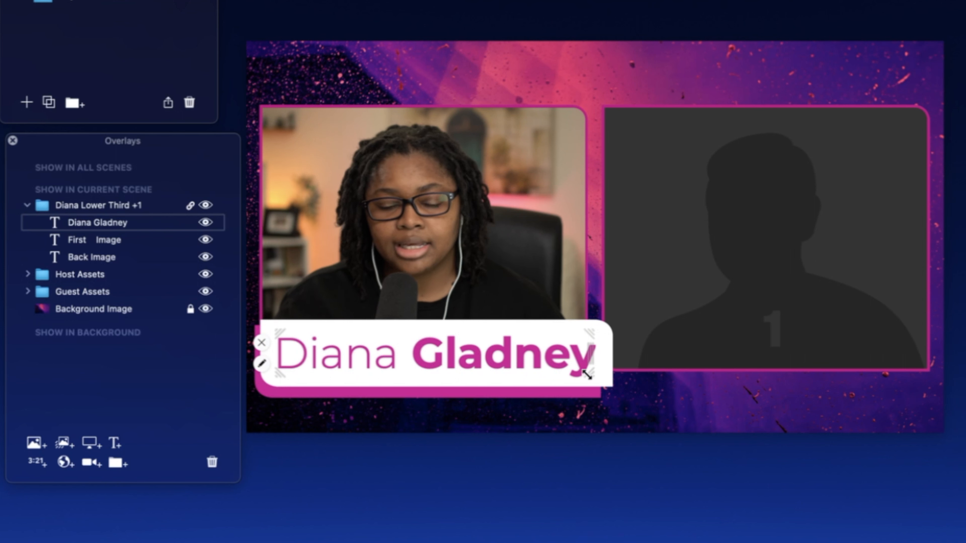
pyautogui.moveTo(587, 375); pyautogui.dragTo(527, 366)
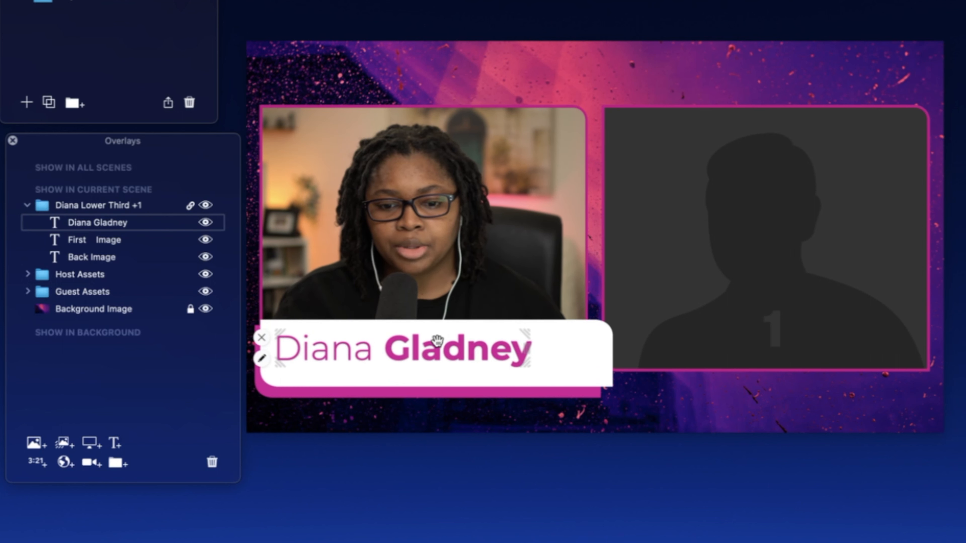
pyautogui.moveTo(438, 340); pyautogui.dragTo(432, 340)
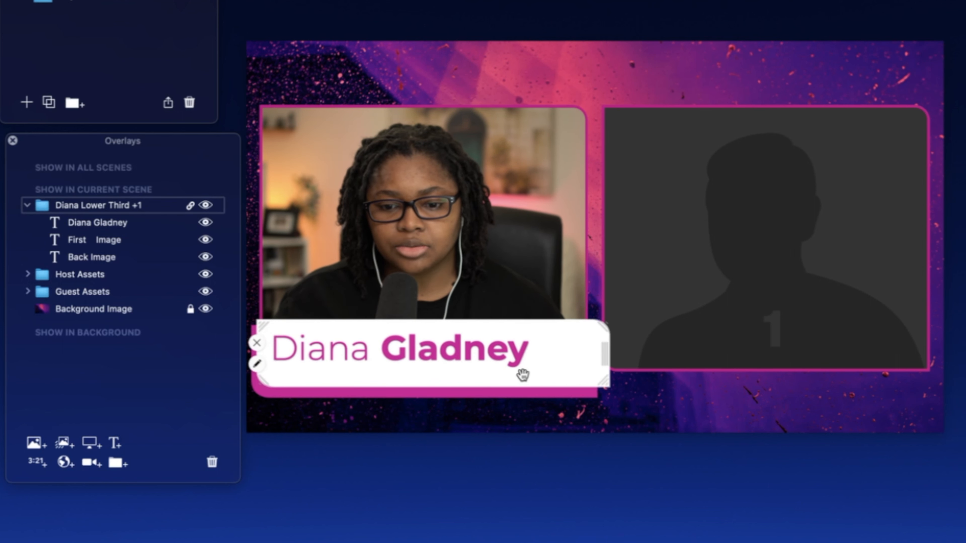
pyautogui.moveTo(525, 366); pyautogui.dragTo(507, 356)
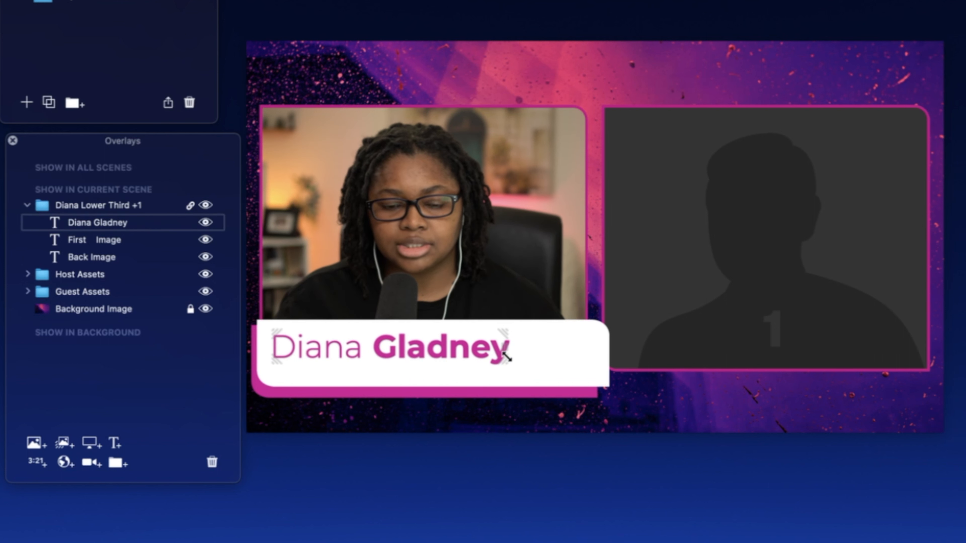
# - Shrink the white and magenta boxes to fit the name, and lower the linked lower third over the host frame's bottom edge
pyautogui.moveTo(600, 378); pyautogui.dragTo(527, 379)
pyautogui.moveTo(583, 393); pyautogui.dragTo(529, 376)
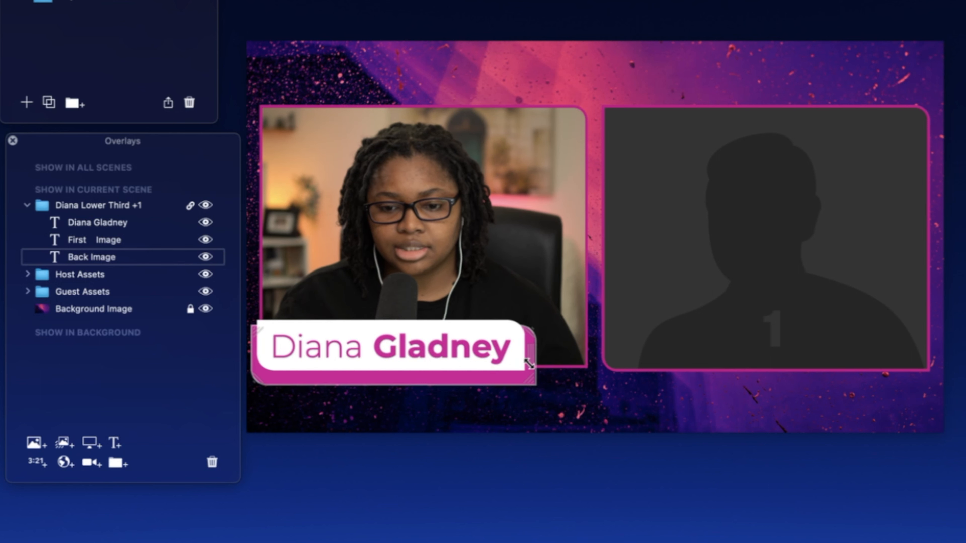
pyautogui.moveTo(437, 354)
pyautogui.mouseDown()
pyautogui.moveTo(442, 396)
pyautogui.moveTo(448, 370)
pyautogui.mouseUp()
pyautogui.click(530, 394)
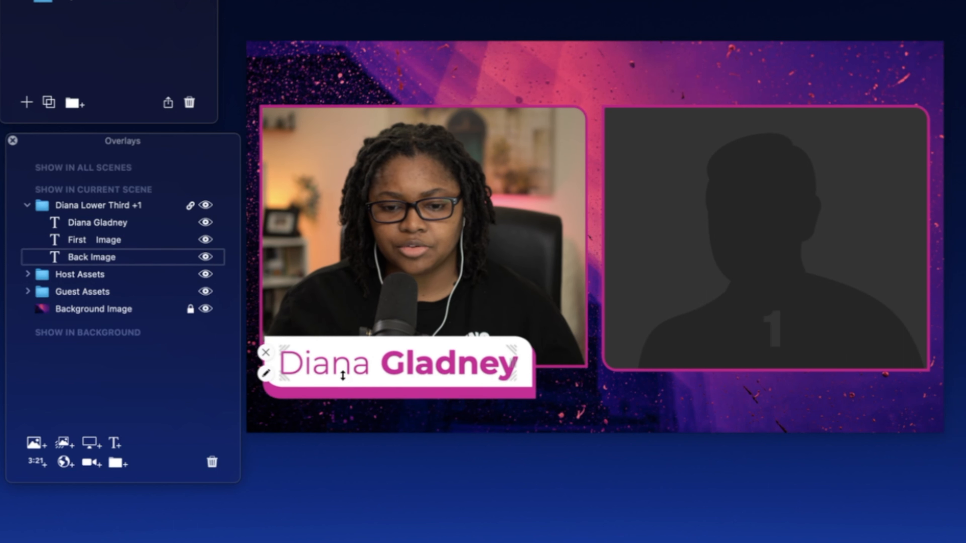
pyautogui.click(277, 348)
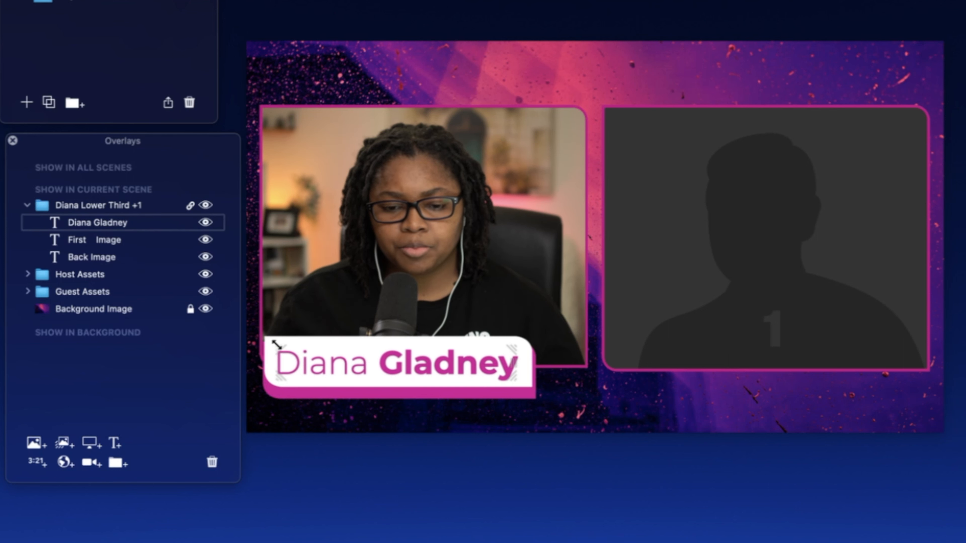
pyautogui.moveTo(332, 362); pyautogui.dragTo(346, 383)
pyautogui.scroll(-3, 346, 383)
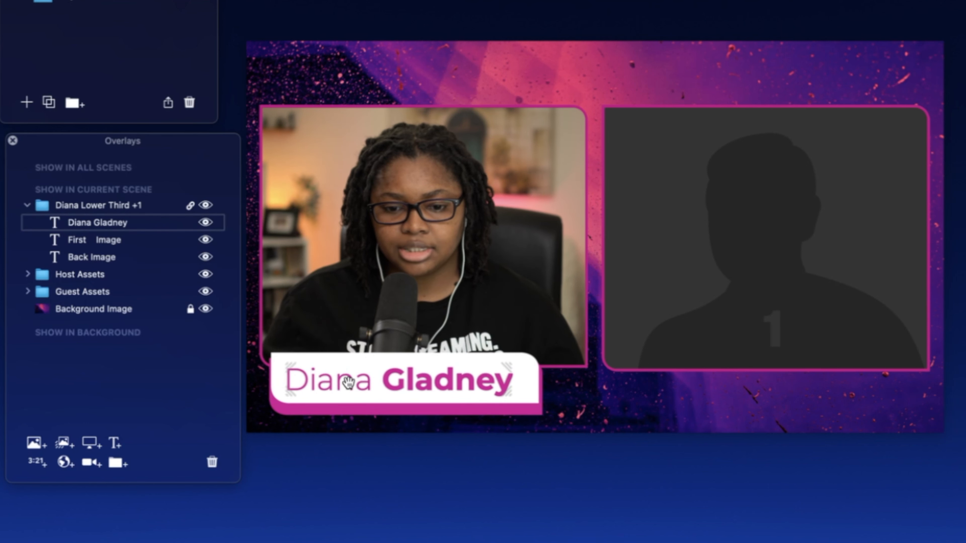
# - Try to narrow the white First Image box so it ends closer to the name text
pyautogui.click(190, 240)
pyautogui.click(190, 222)
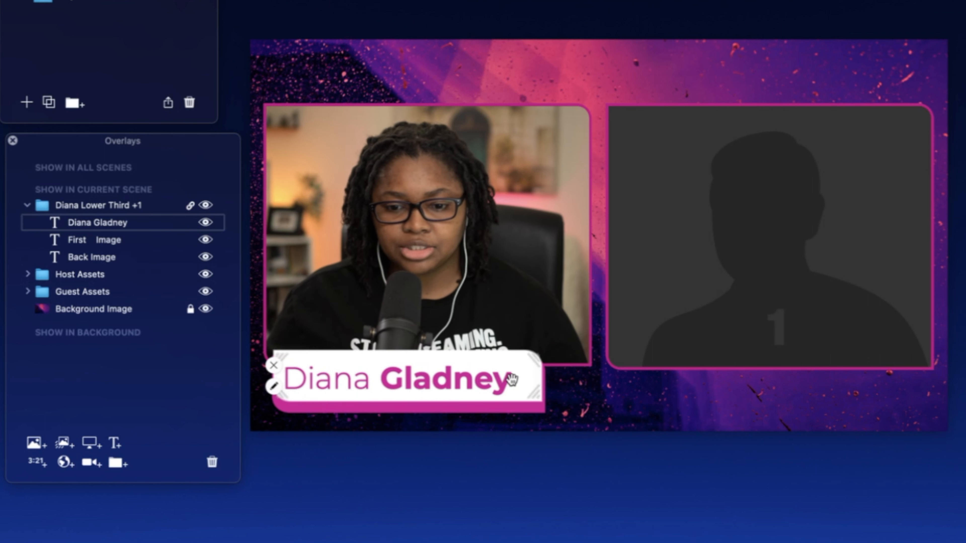
pyautogui.click(532, 380)
pyautogui.moveTo(534, 383)
pyautogui.mouseDown()
pyautogui.moveTo(505, 372)
pyautogui.moveTo(528, 369)
pyautogui.mouseUp()
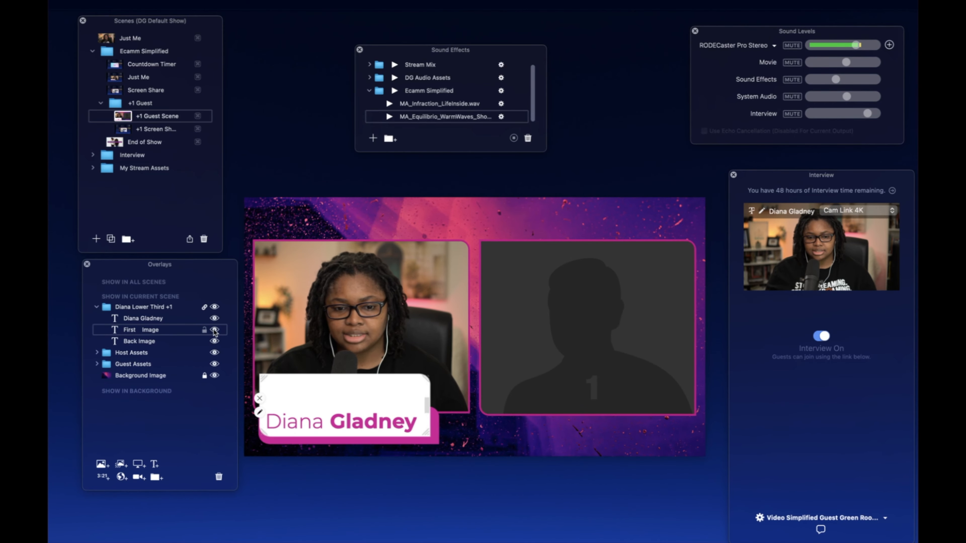
# - Shorten the First Image overlay's text to "First" and narrow its white box to fit just around the name
pyautogui.doubleClick(330, 392)
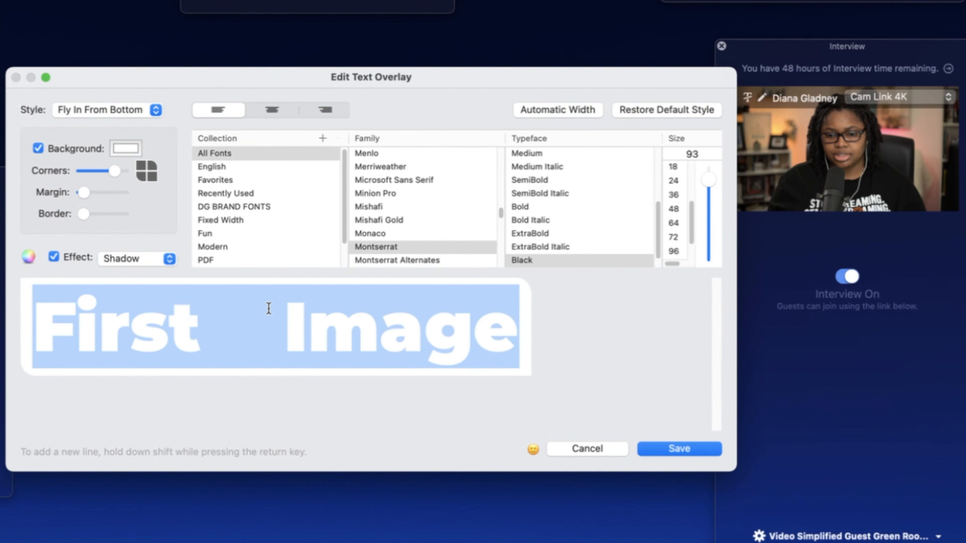
pyautogui.click(269, 308)
pyautogui.moveTo(231, 319); pyautogui.dragTo(550, 335)
pyautogui.press('BackSpace')
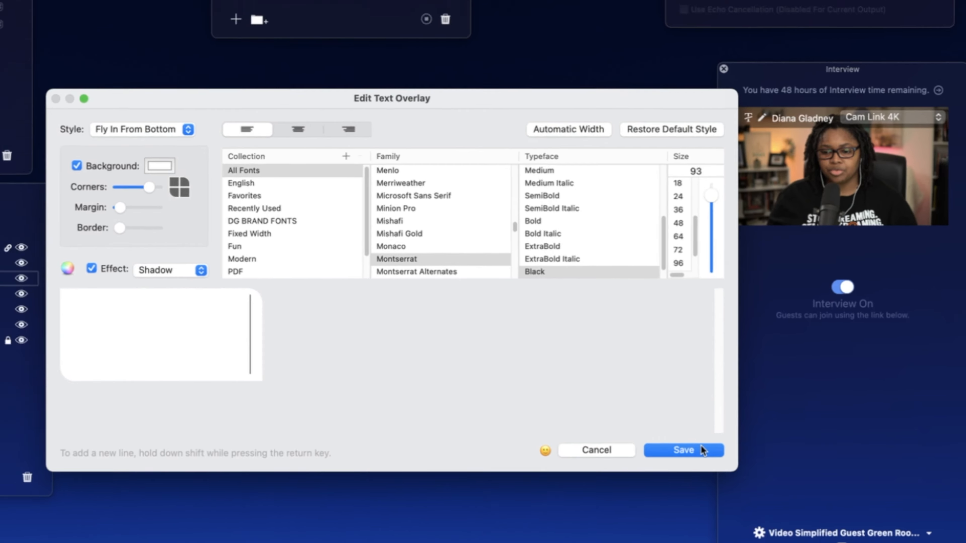
pyautogui.click(699, 448)
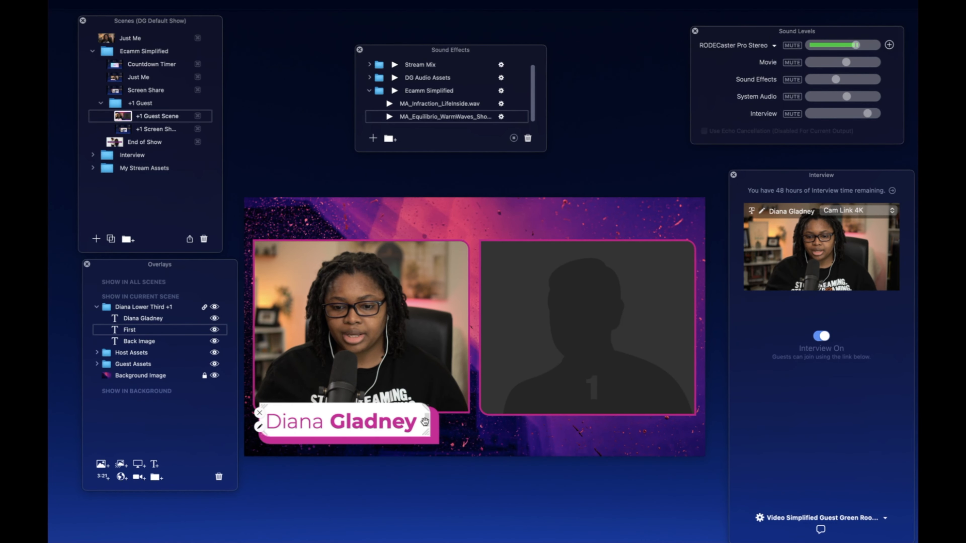
pyautogui.moveTo(427, 420); pyautogui.dragTo(393, 423)
pyautogui.moveTo(449, 394); pyautogui.dragTo(482, 402)
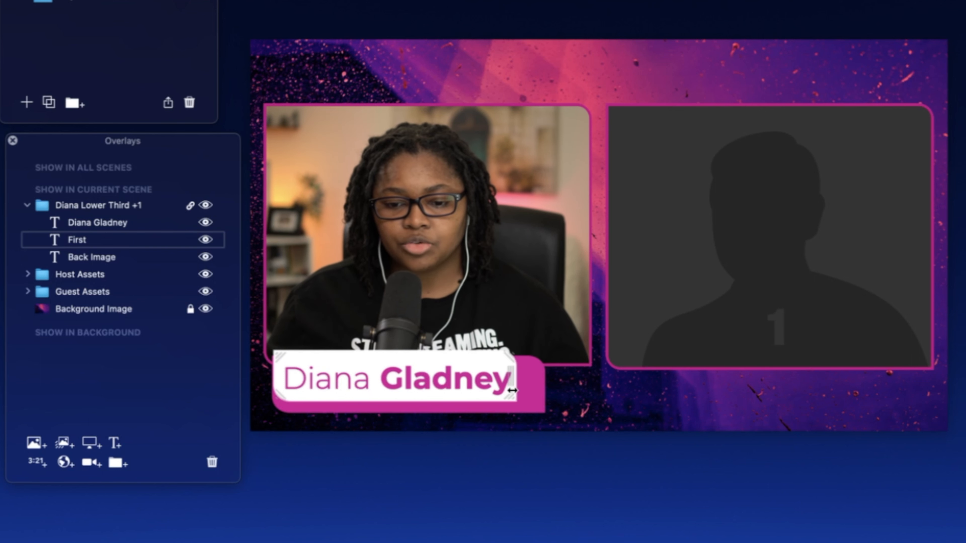
# - Shorten the Back Image overlay's text to "Back" and narrow its magenta box to sit just beyond the white one
pyautogui.click(535, 394)
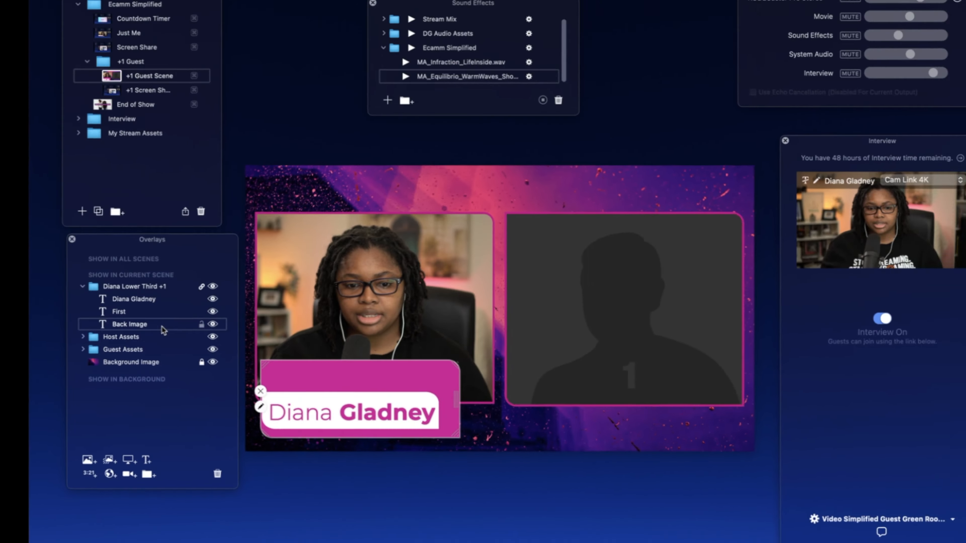
pyautogui.doubleClick(164, 329)
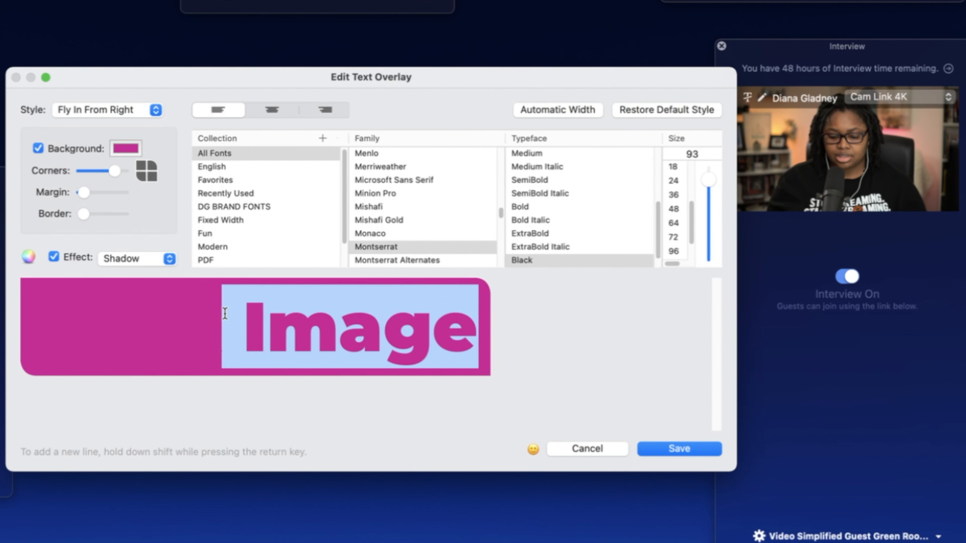
pyautogui.click(705, 449)
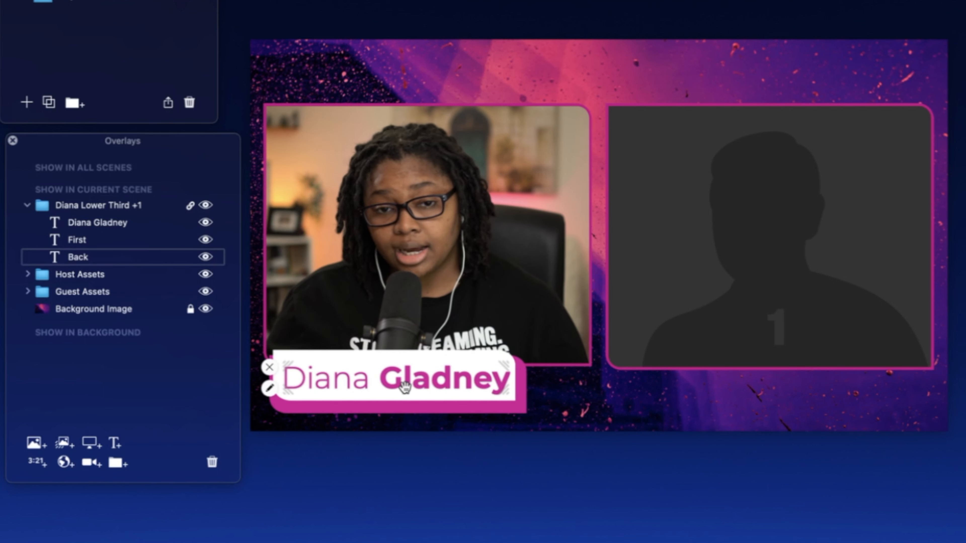
# - Duplicate the linked host lower third and place the copy over the bottom edge of the guest frame
pyautogui.moveTo(390, 388)
pyautogui.mouseDown()
pyautogui.moveTo(737, 393)
pyautogui.moveTo(724, 377)
pyautogui.moveTo(728, 384)
pyautogui.mouseUp()
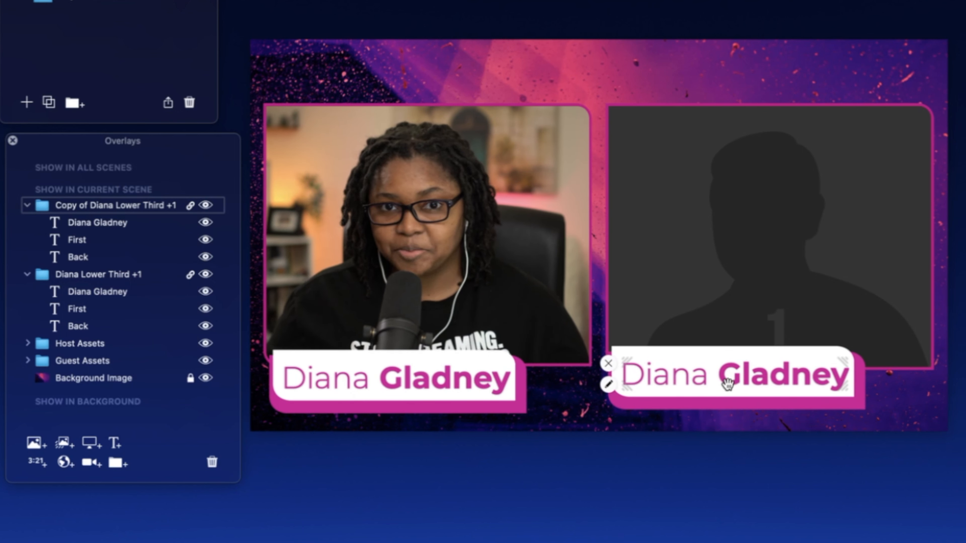
pyautogui.moveTo(727, 383); pyautogui.dragTo(725, 377)
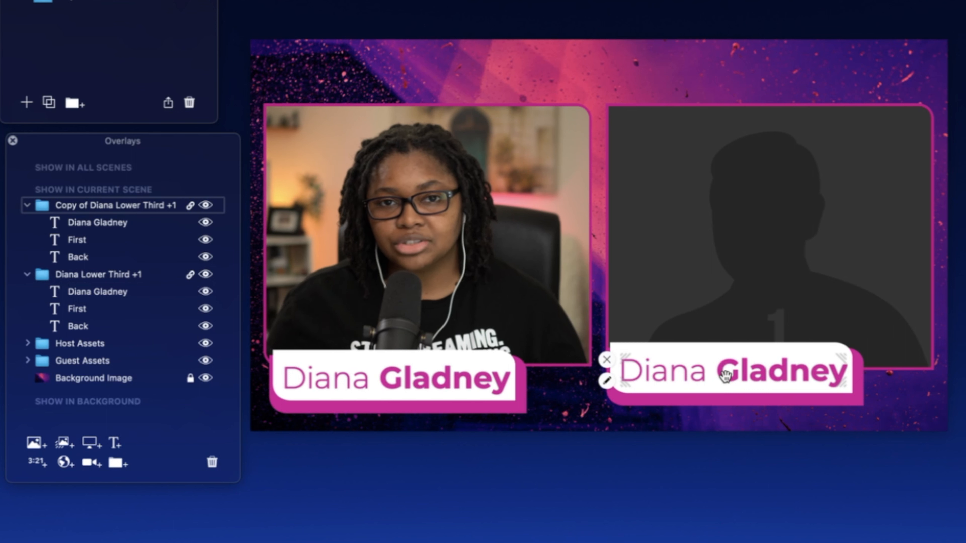
pyautogui.moveTo(725, 377)
pyautogui.mouseDown()
pyautogui.moveTo(764, 372)
pyautogui.moveTo(730, 377)
pyautogui.mouseUp()
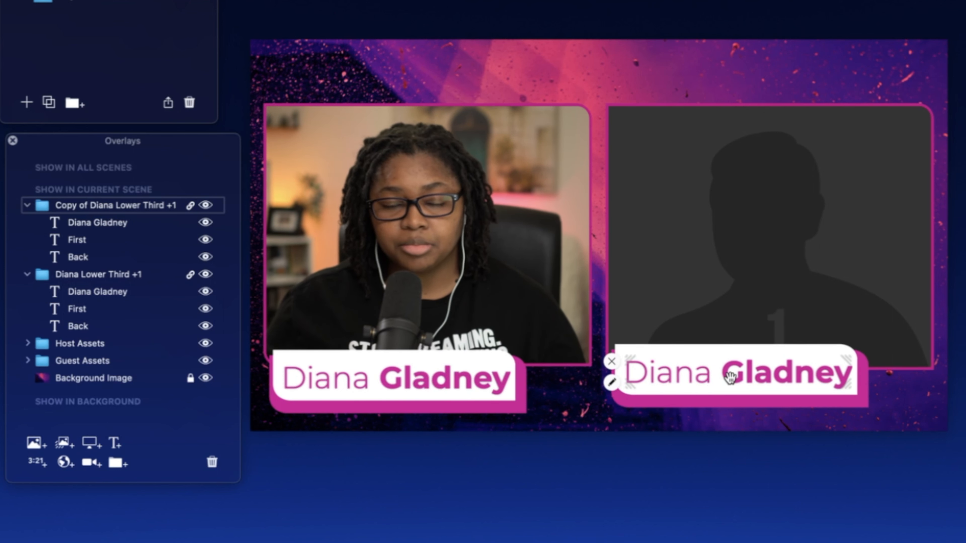
# - Nudge the copied lower third right and back left in large steps, and repeat in fine steps
pyautogui.press('Right')
pyautogui.press('Right')
pyautogui.press('Right')
pyautogui.press('Right')
pyautogui.press('Right')
pyautogui.press('Right')
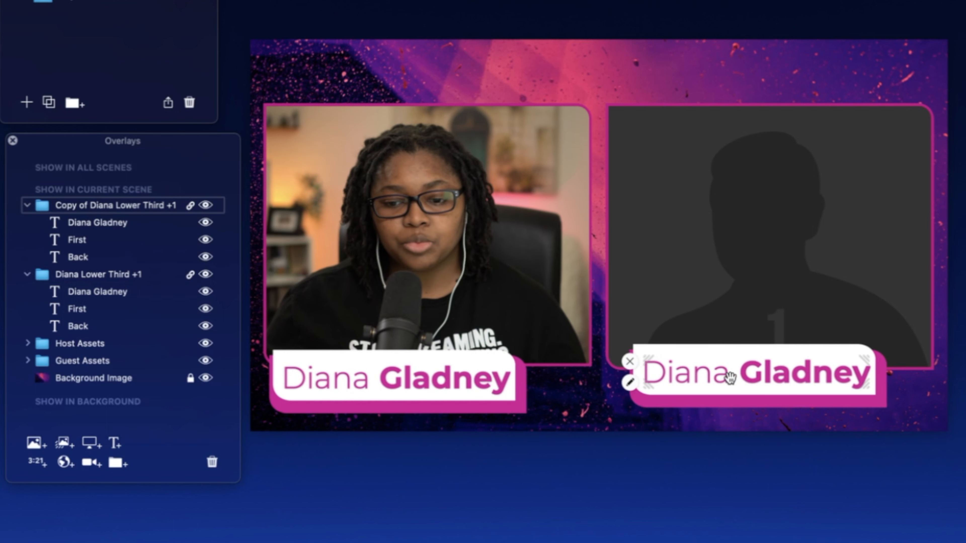
pyautogui.press('Left')
pyautogui.press('Left')
pyautogui.press('Left')
pyautogui.press('Left')
pyautogui.press('Left')
pyautogui.press('Left')
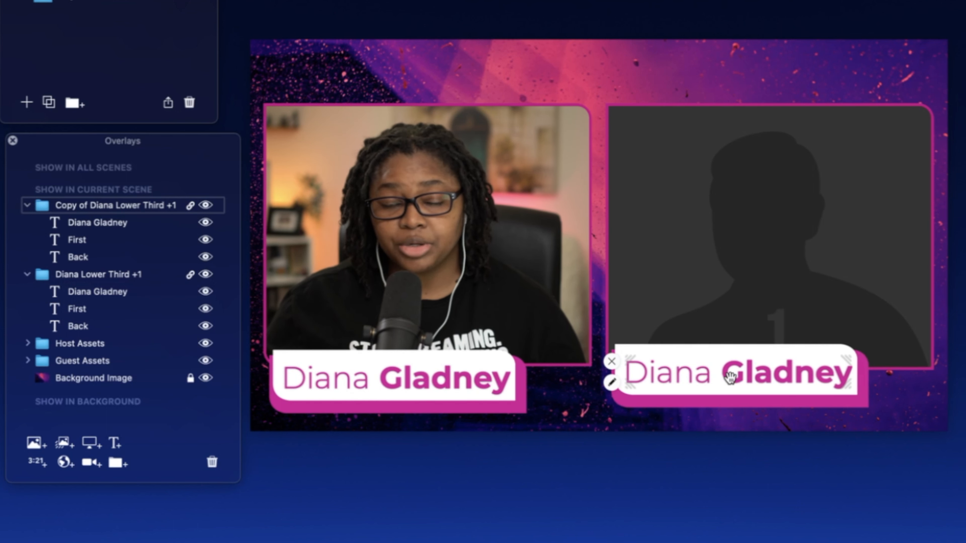
pyautogui.press('Left')
pyautogui.press('Right')
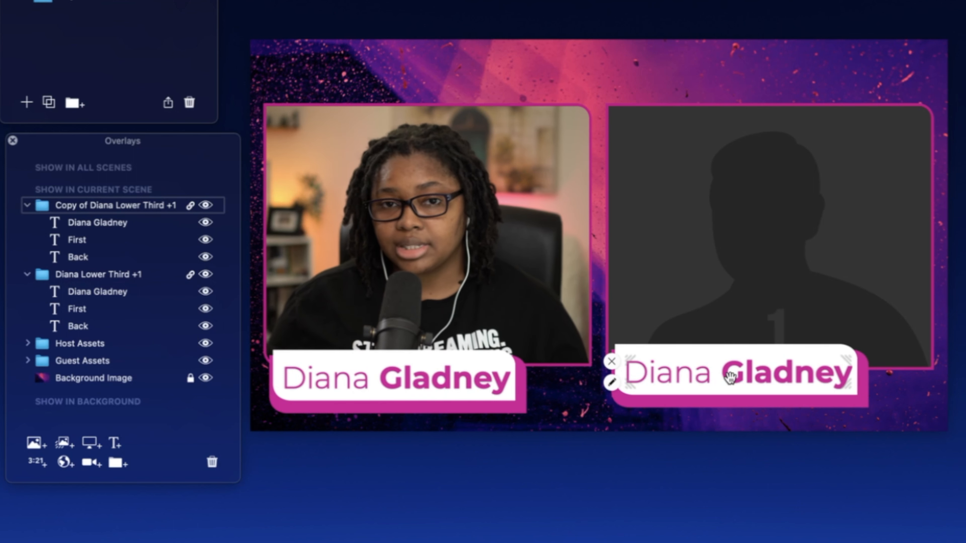
pyautogui.press('Right')
pyautogui.press('Right')
pyautogui.press('Right')
pyautogui.press('Right')
pyautogui.press('Right')
pyautogui.press('Right')
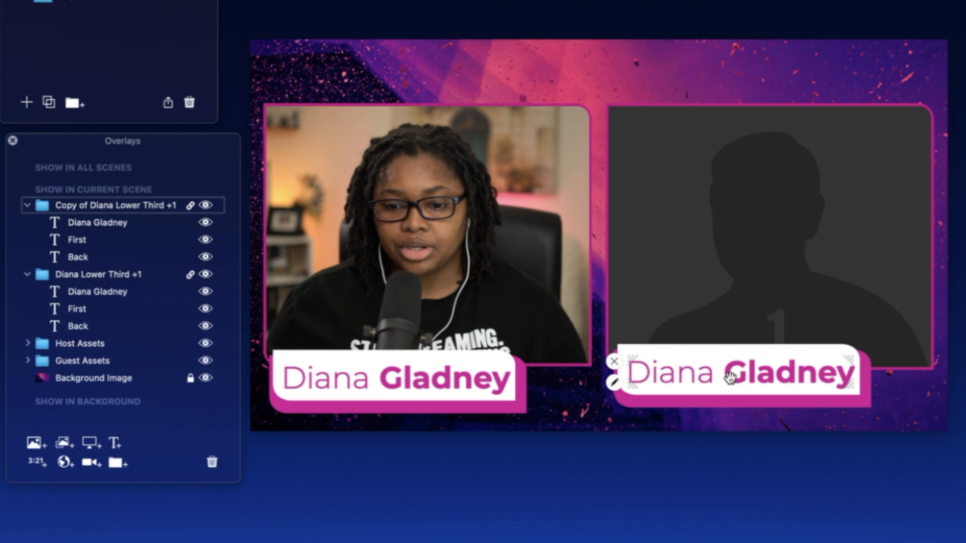
pyautogui.press('Left')
pyautogui.press('Left')
pyautogui.press('Left')
pyautogui.press('Left')
pyautogui.press('Left')
pyautogui.press('Left')
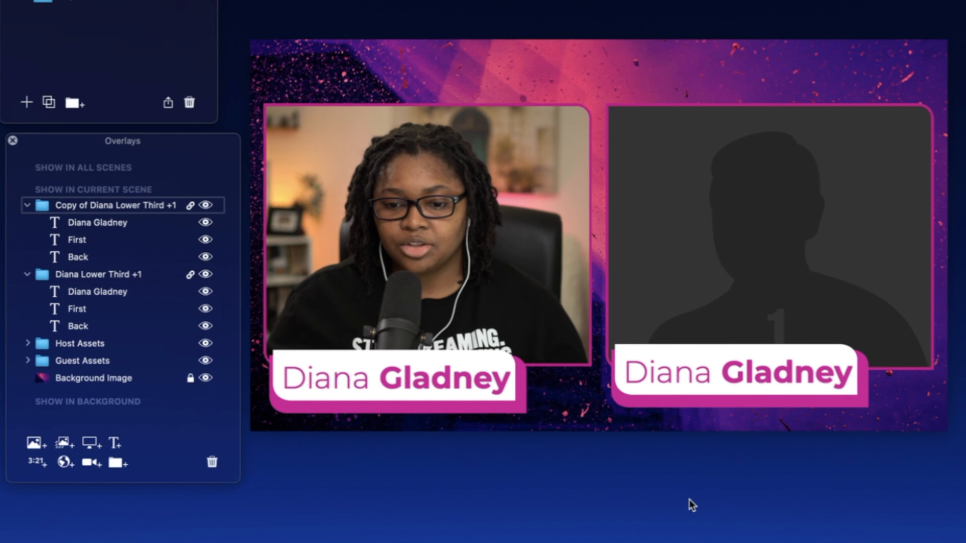
# - Undo the accidental resize of the copied name text and lower the copied lower third slightly to align with the host's
pyautogui.click(725, 392)
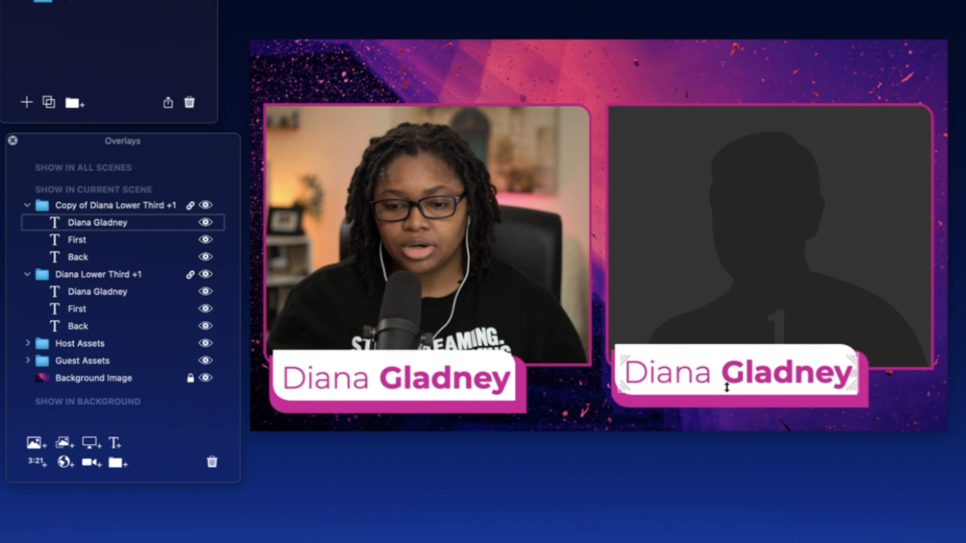
pyautogui.press('super+z')
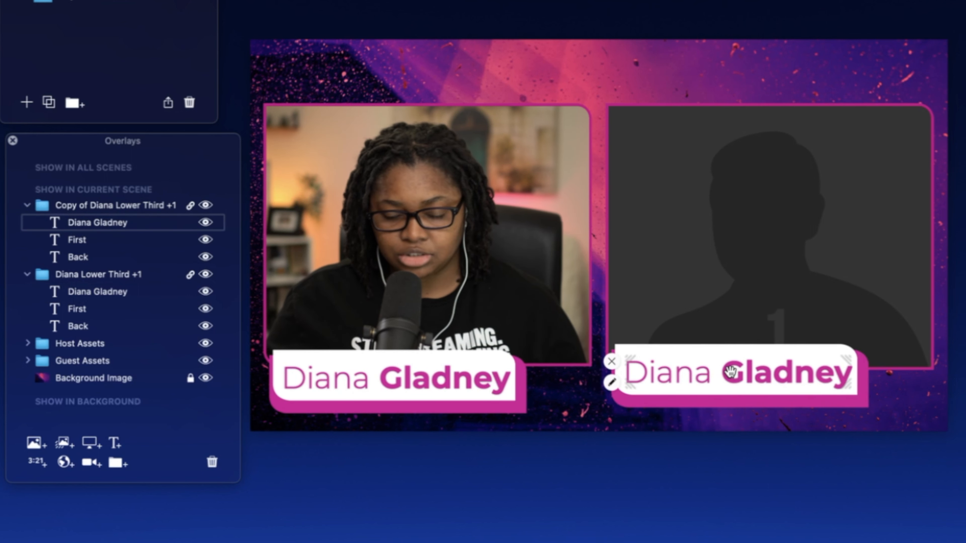
pyautogui.moveTo(725, 353); pyautogui.dragTo(724, 367)
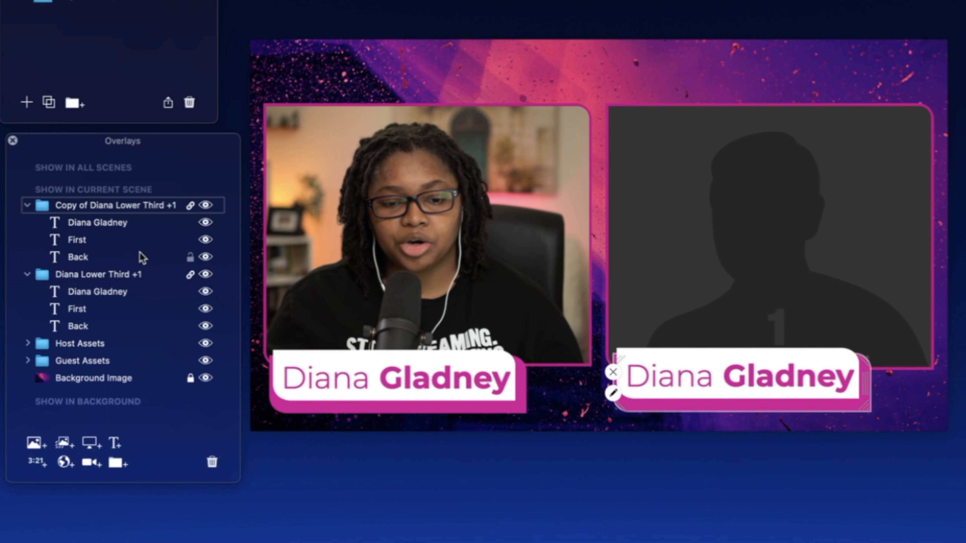
# - Collapse the host lower third folder and rename the copied folder as "+1 Guest Name"
pyautogui.click(28, 274)
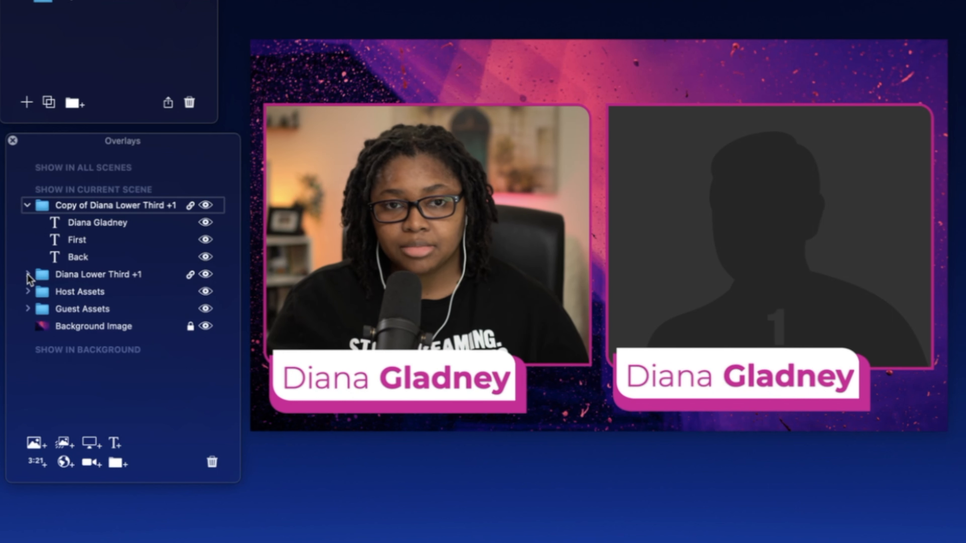
pyautogui.doubleClick(107, 204)
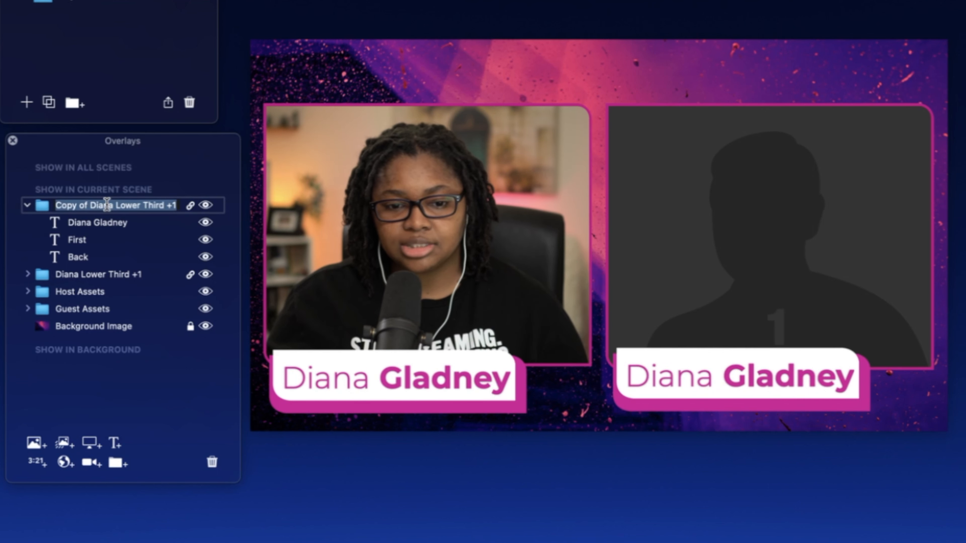
pyautogui.write('+1')
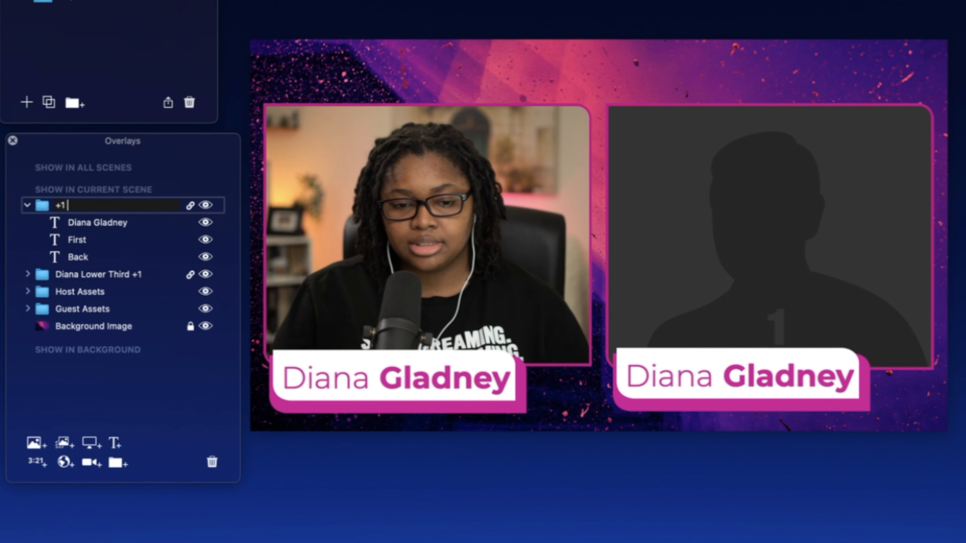
pyautogui.write(' Guest Name')
pyautogui.click(672, 360)
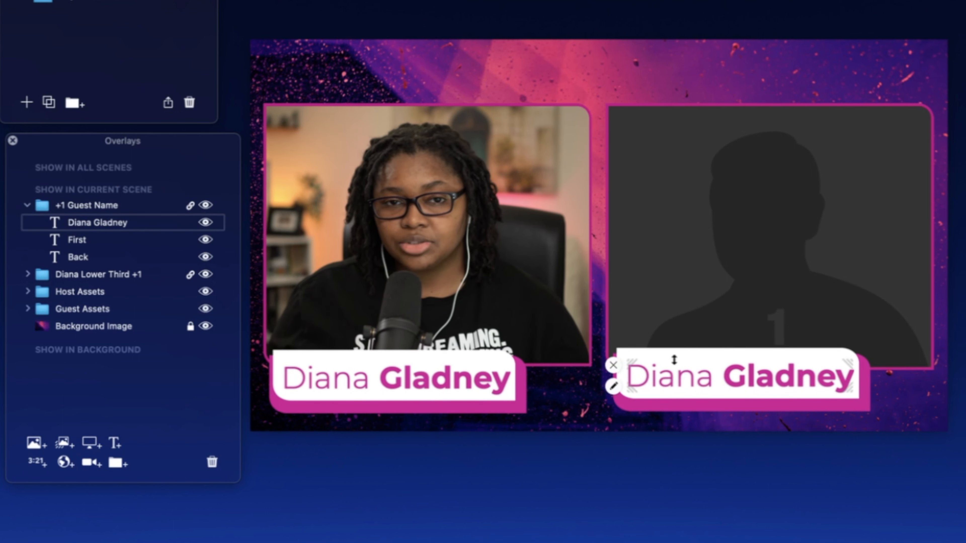
# - Change the copied name text to "Guest Name", save it, and collapse the +1 Guest Name folder
pyautogui.doubleClick(145, 221)
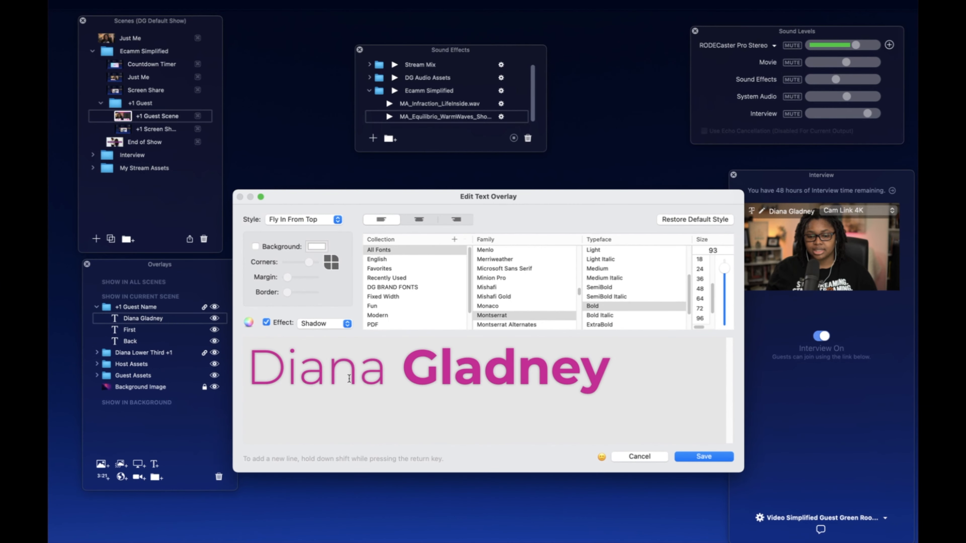
pyautogui.click(349, 378)
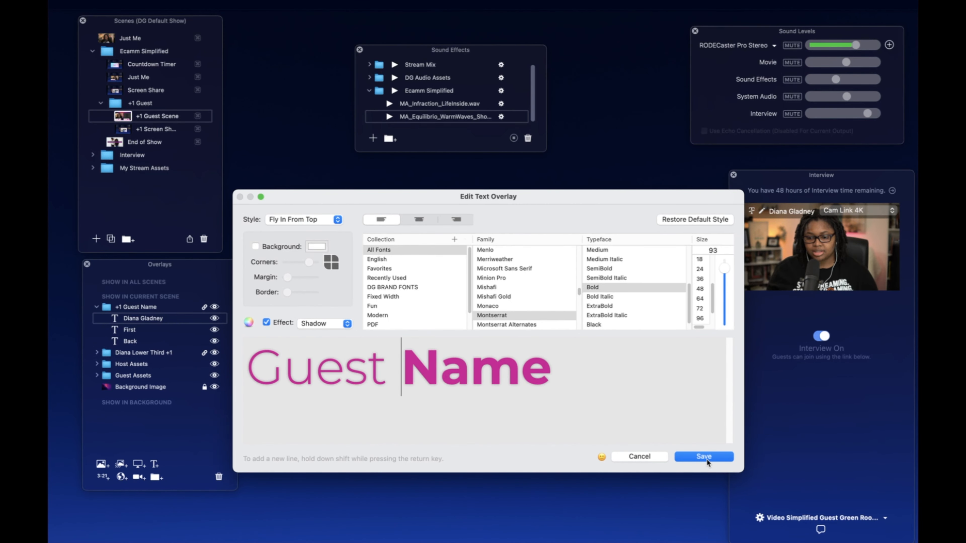
pyautogui.click(704, 457)
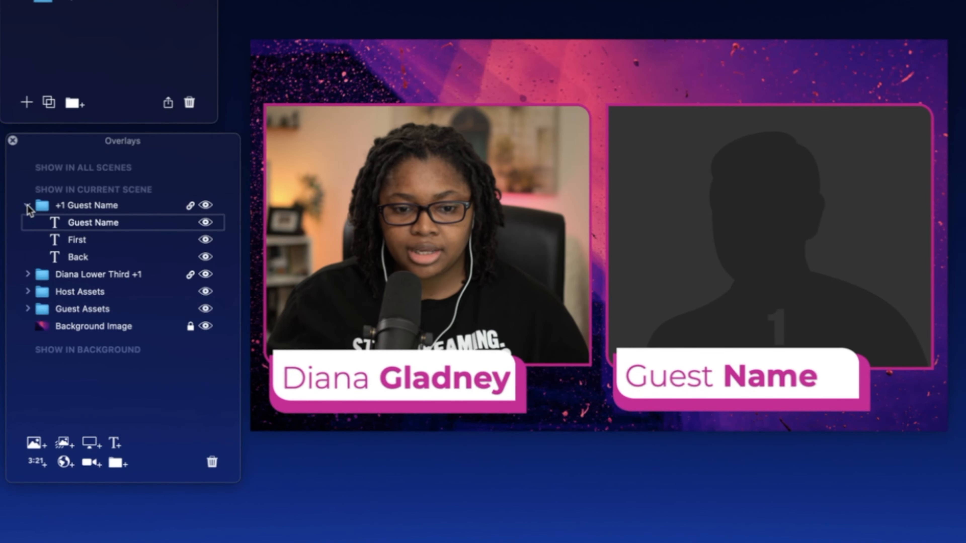
pyautogui.click(27, 206)
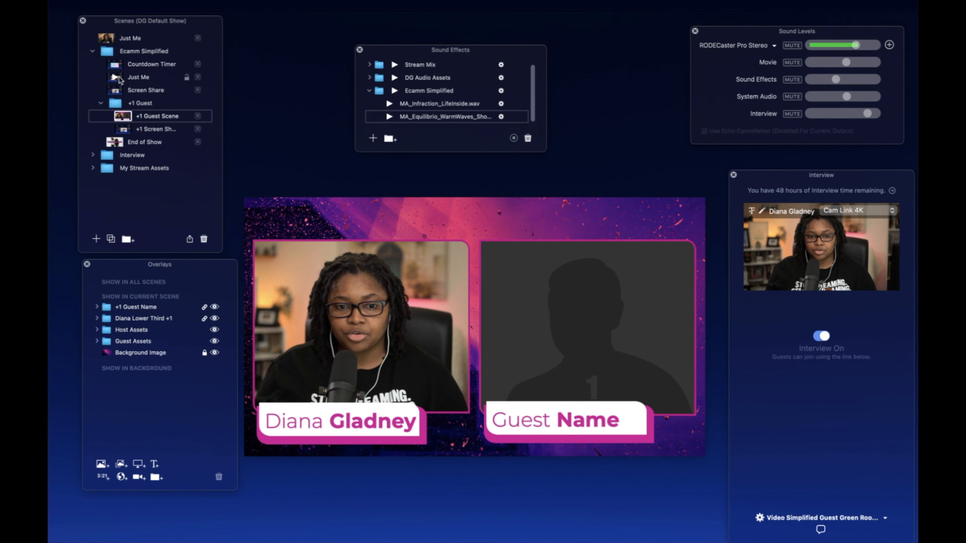
# - Run the Just Me scene and the +1 Guest Scene to preview their lower third animations
pyautogui.click(115, 78)
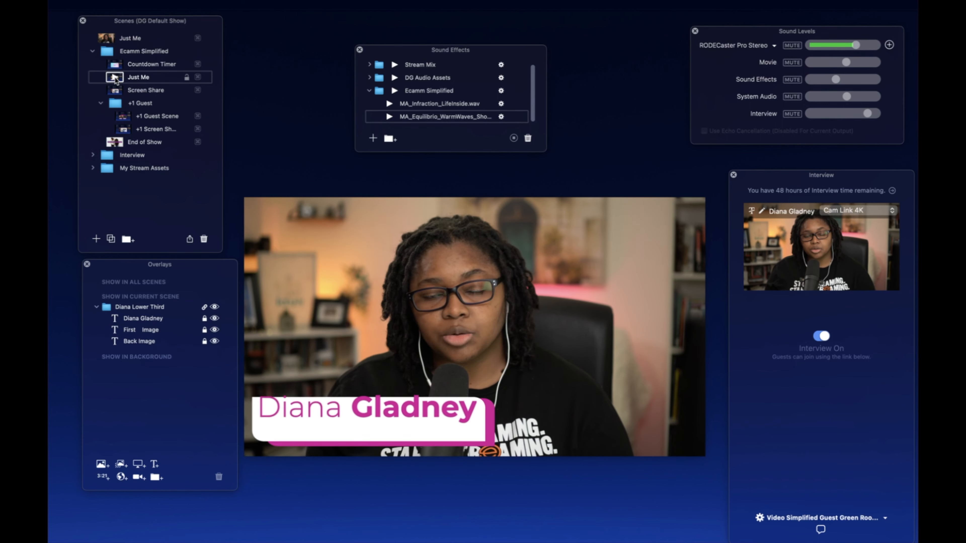
pyautogui.click(121, 117)
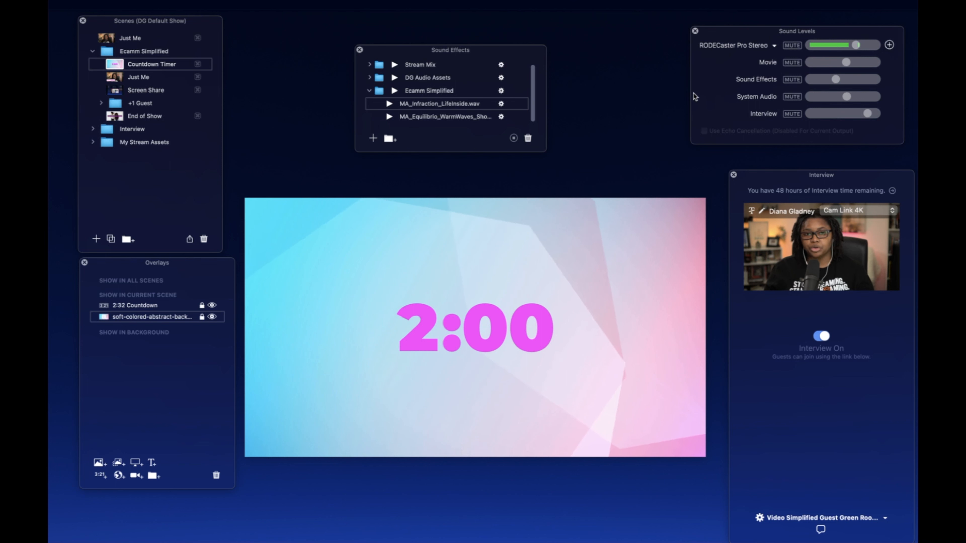
pyautogui.moveTo(522, 295)
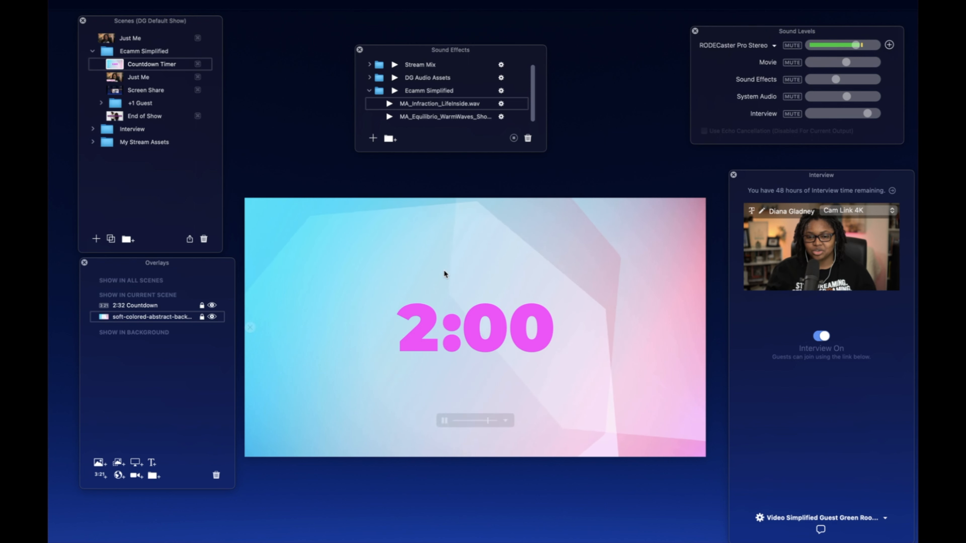
# - Create a text overlay in the Countdown Timer scene reading "Call in to", the call-in phone number, then "to Leave Your Feedback!"
pyautogui.moveTo(401, 332)
pyautogui.moveTo(360, 419)
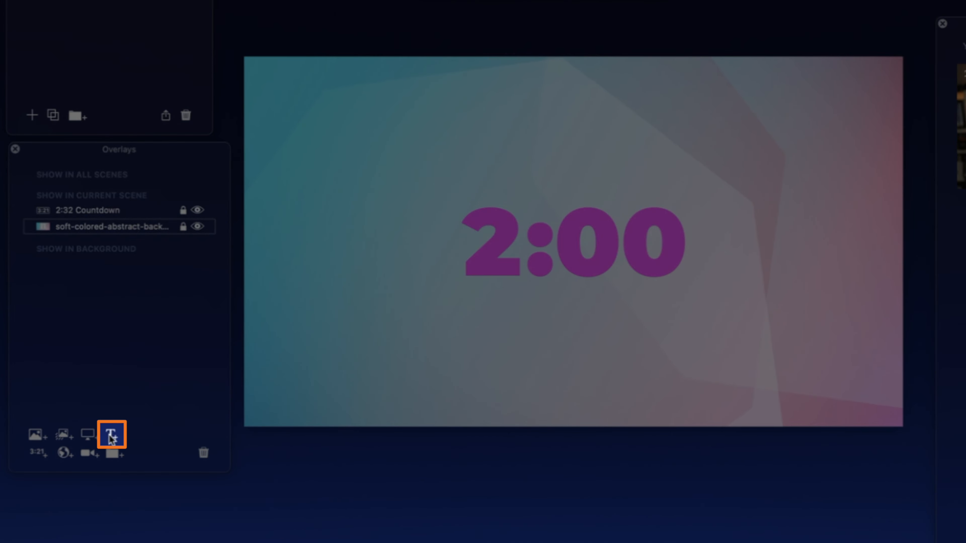
pyautogui.click(111, 439)
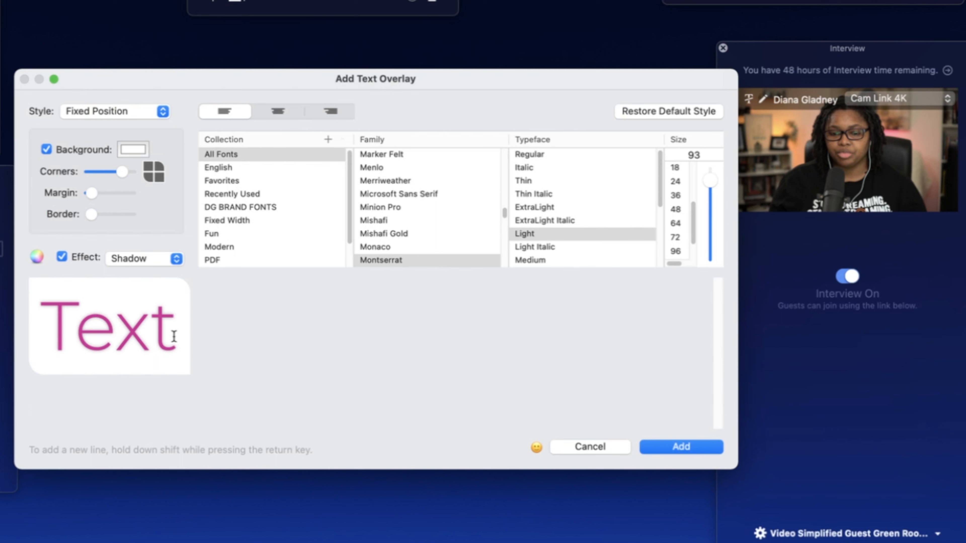
pyautogui.moveTo(173, 336); pyautogui.dragTo(73, 331)
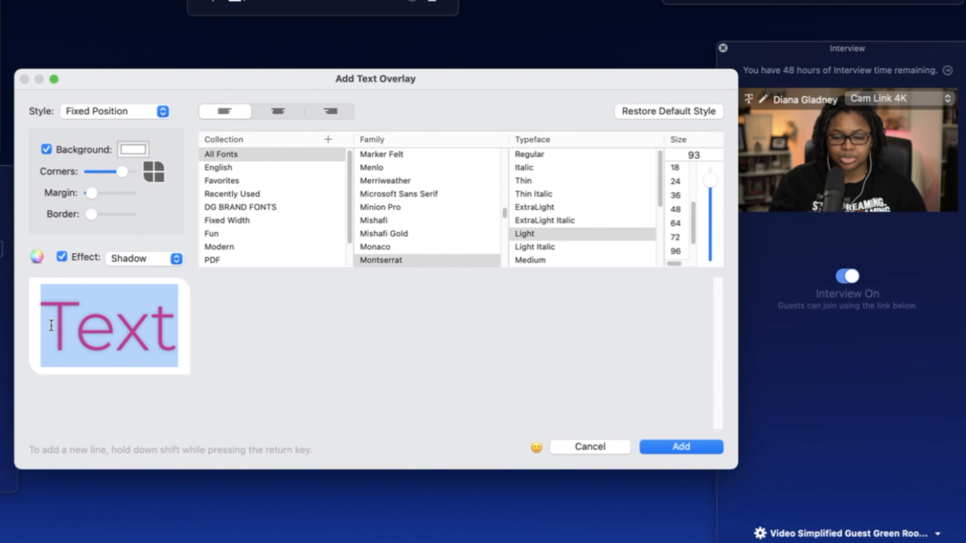
pyautogui.write('Call ')
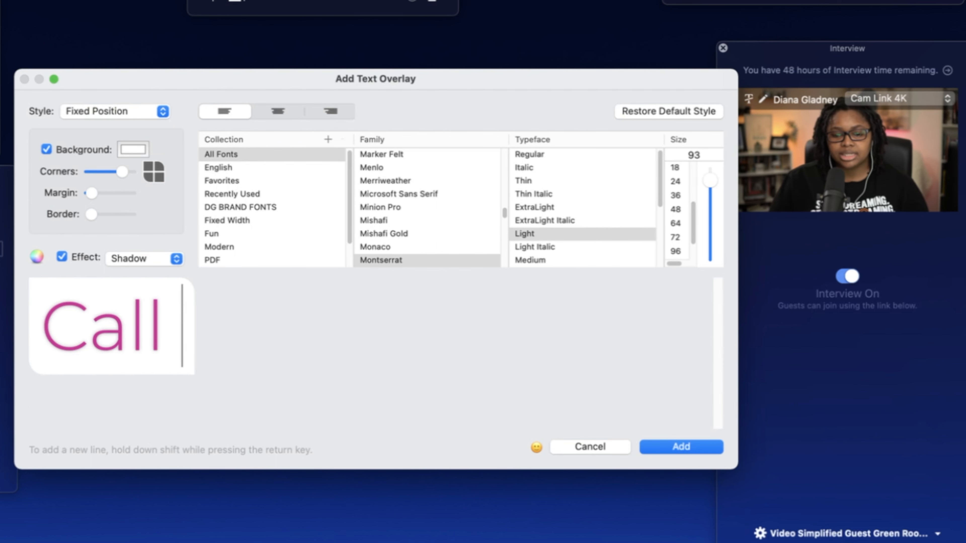
pyautogui.write('in to 555')
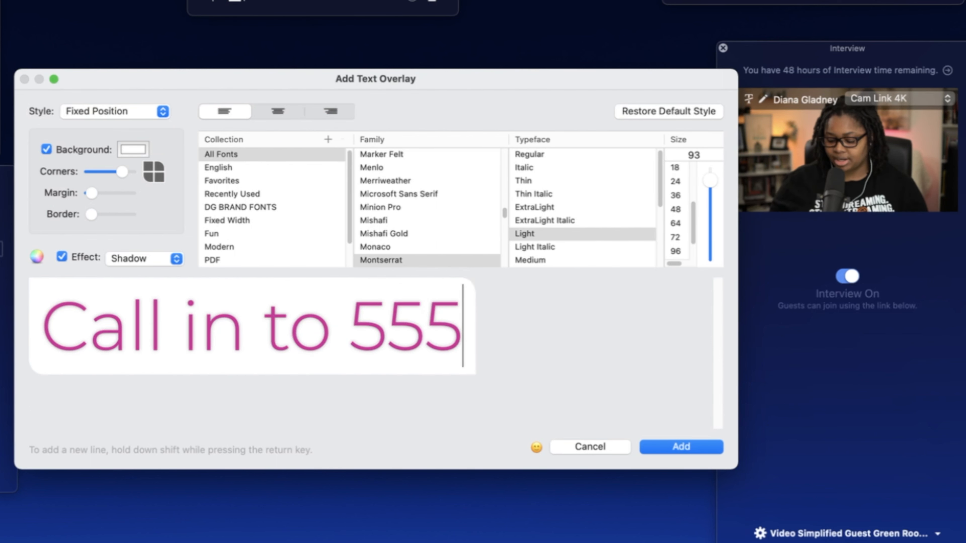
pyautogui.write('-0123 to Le')
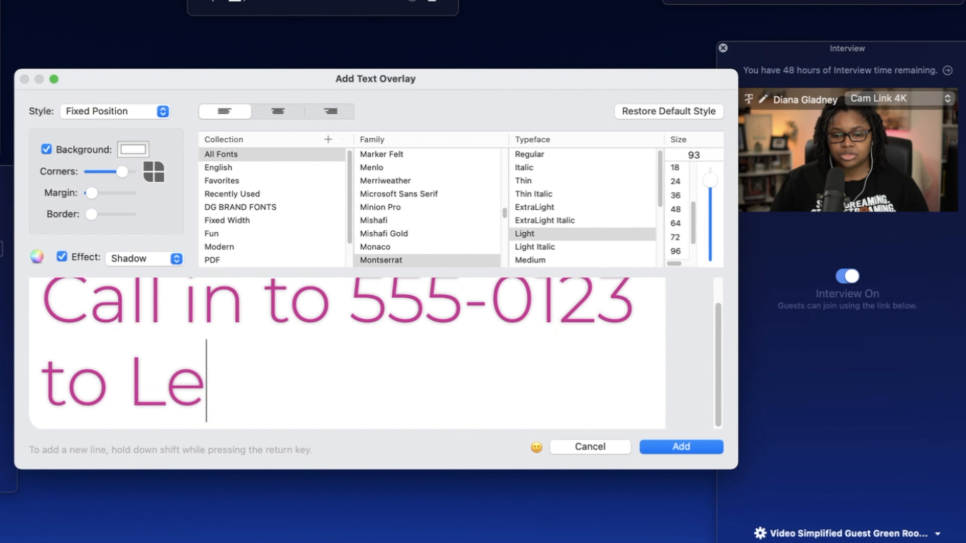
pyautogui.write('ave Your Feedback!')
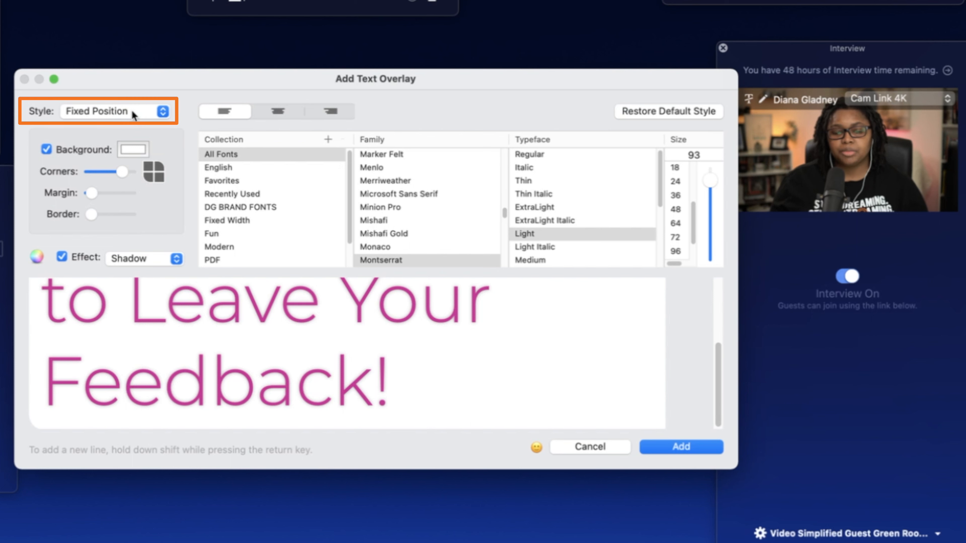
# - Set the new text overlay's style to Scrolling Ticker and add it to the scene
pyautogui.click(132, 111)
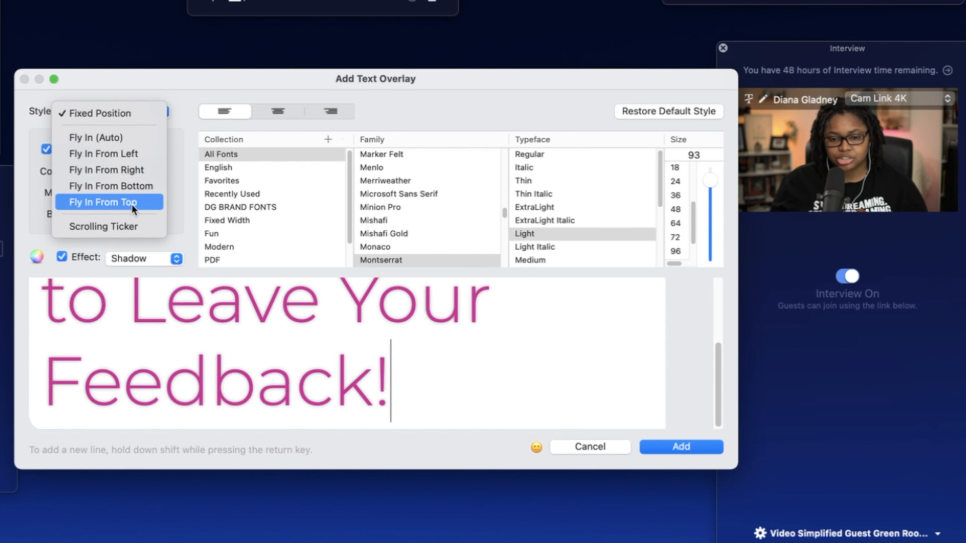
pyautogui.click(130, 223)
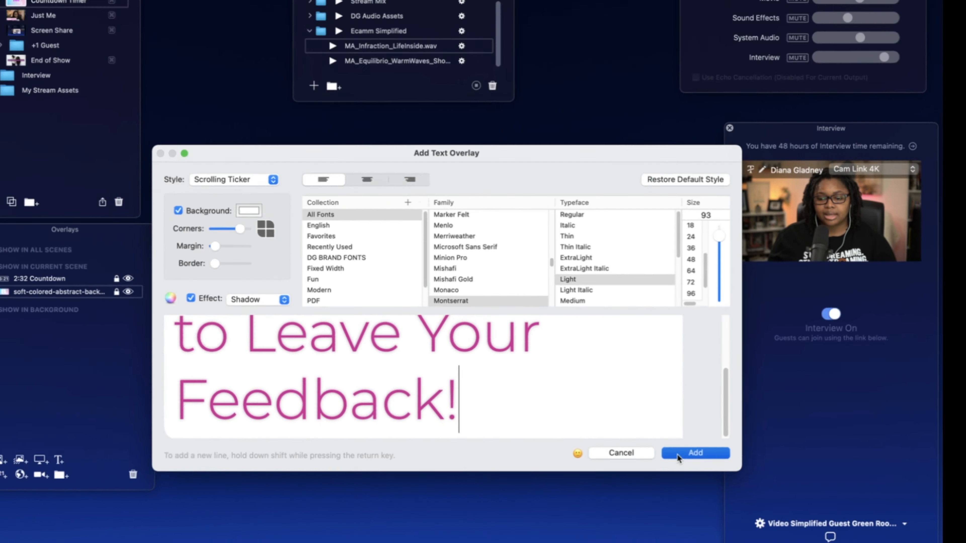
pyautogui.click(657, 450)
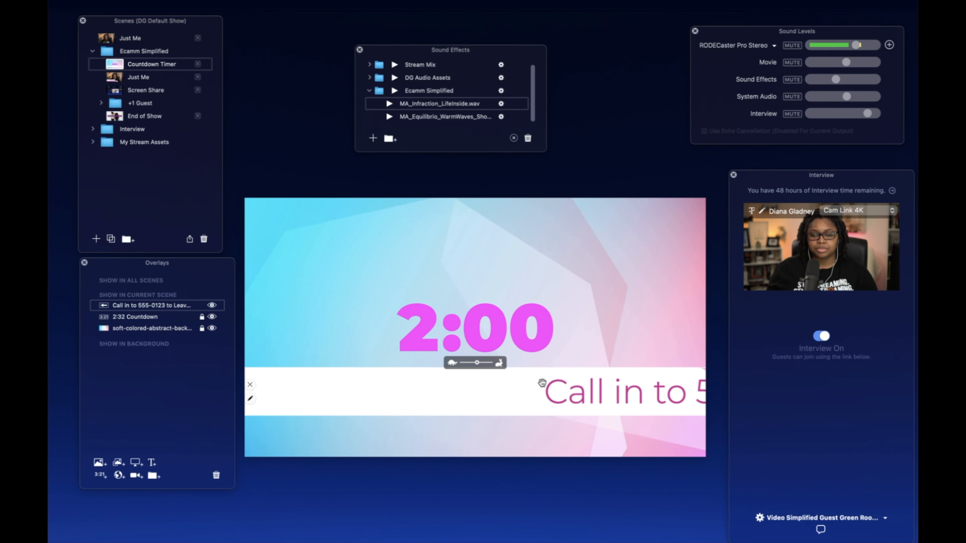
# - Fit the ticker as a thinner strip along the bottom edge of the video frame and slow its scrolling speed
pyautogui.moveTo(541, 382); pyautogui.dragTo(540, 422)
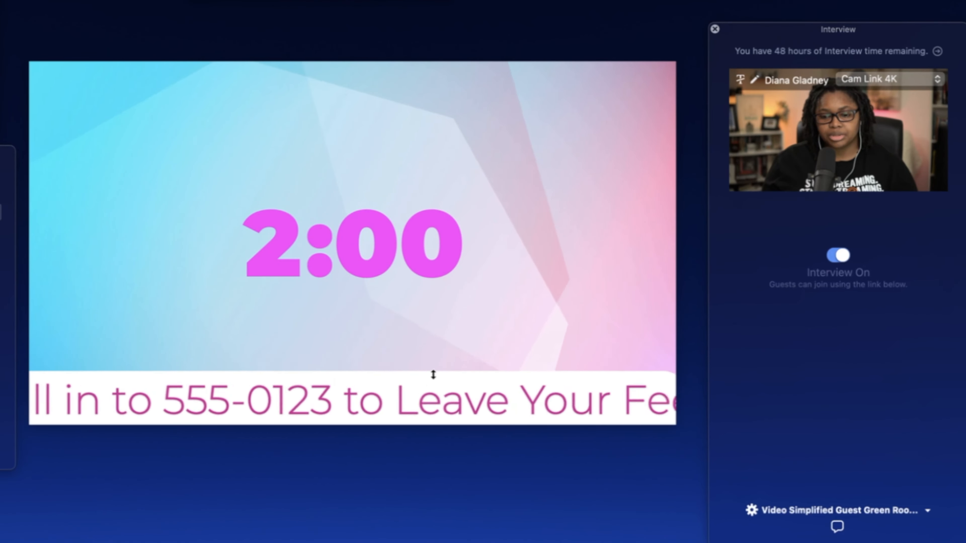
pyautogui.moveTo(424, 399); pyautogui.dragTo(423, 408)
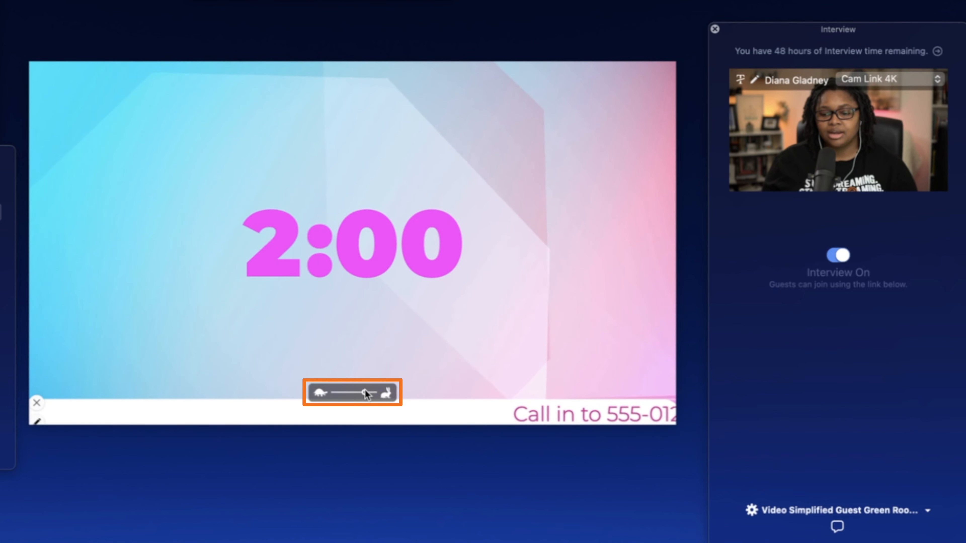
pyautogui.moveTo(364, 390); pyautogui.dragTo(355, 392)
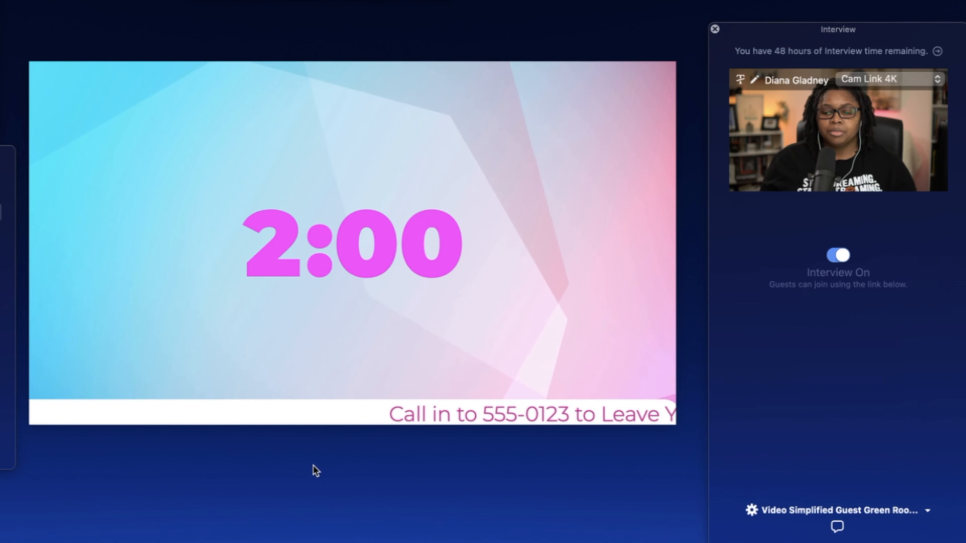
# - Insert the mobile phone with arrow emoji after "Call in" in the ticker text and save the overlay
pyautogui.moveTo(349, 412)
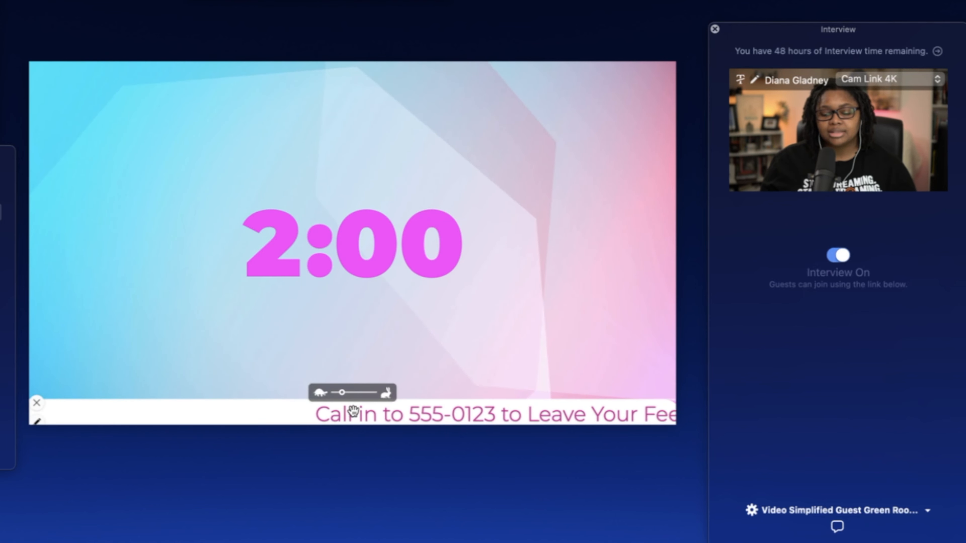
pyautogui.doubleClick(349, 412)
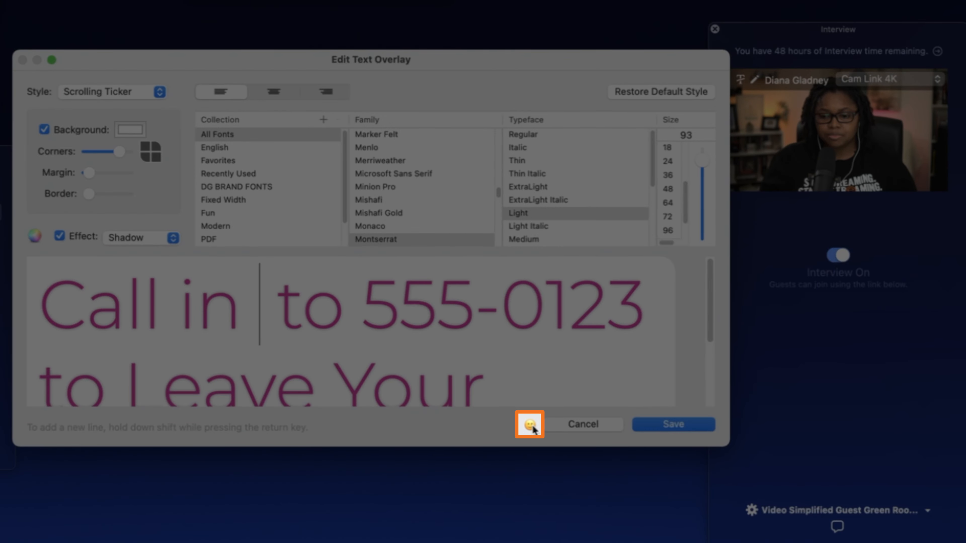
pyautogui.click(529, 425)
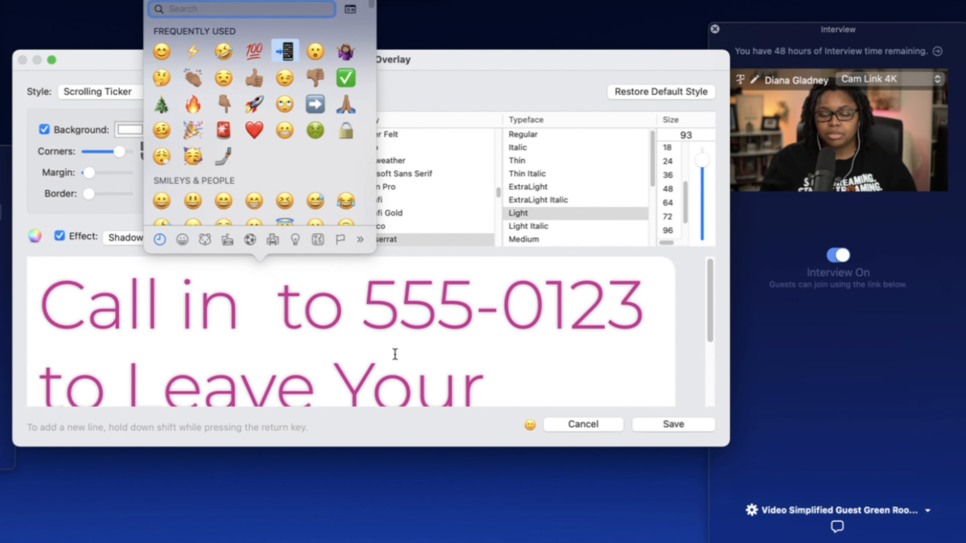
pyautogui.press('Return')
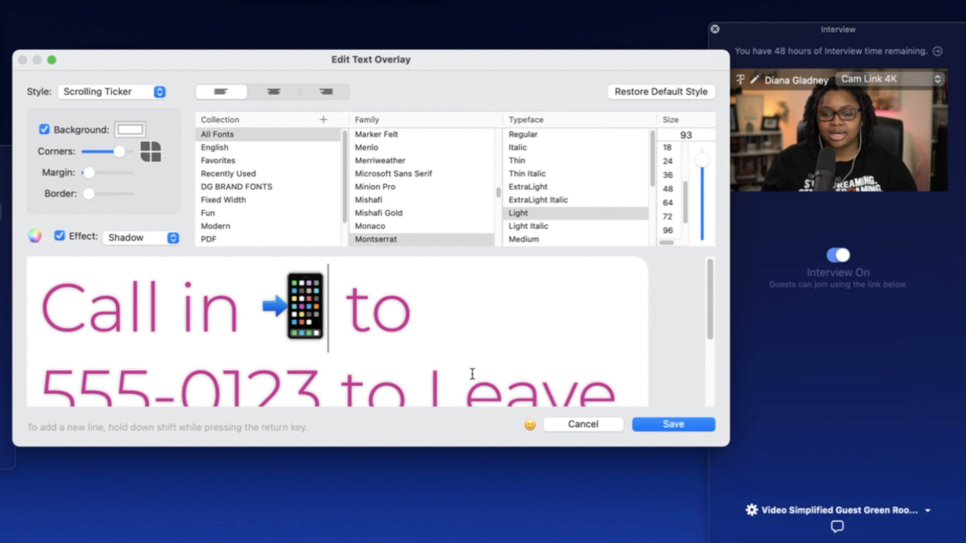
pyautogui.click(657, 424)
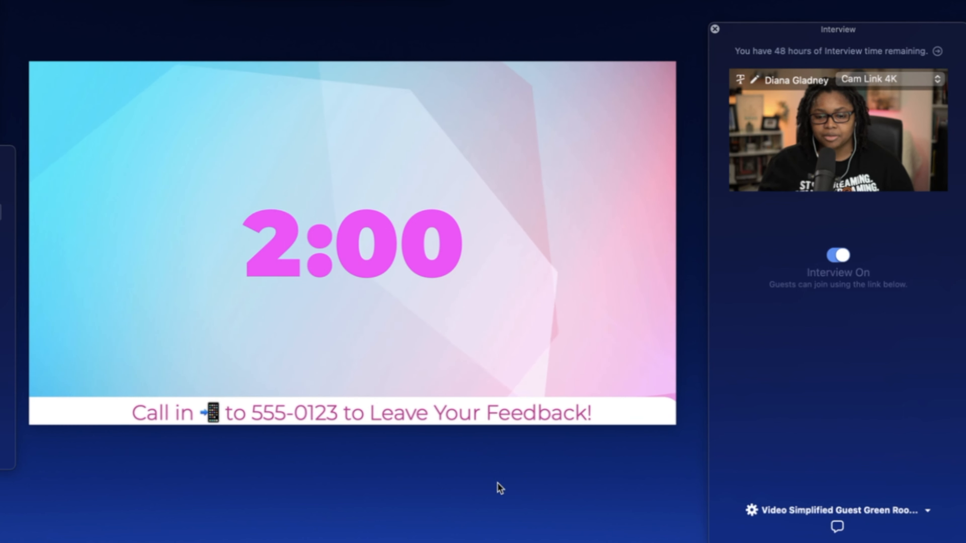
# - Start the countdown timer running above the scrolling ticker
pyautogui.moveTo(336, 280)
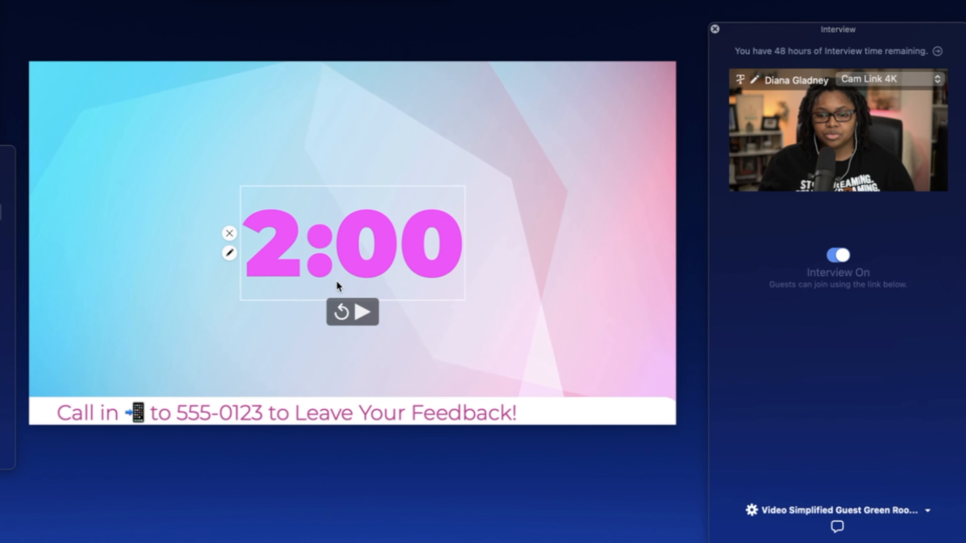
pyautogui.click(362, 312)
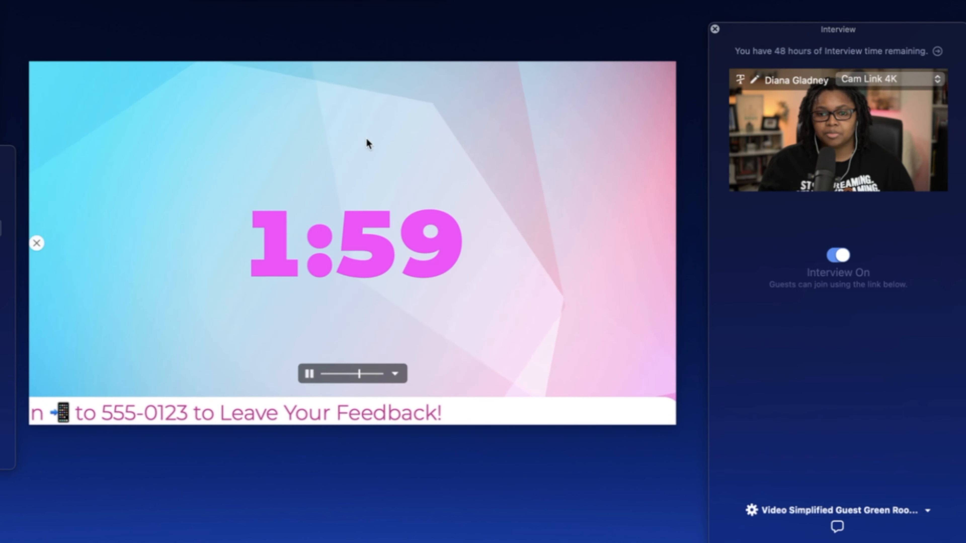